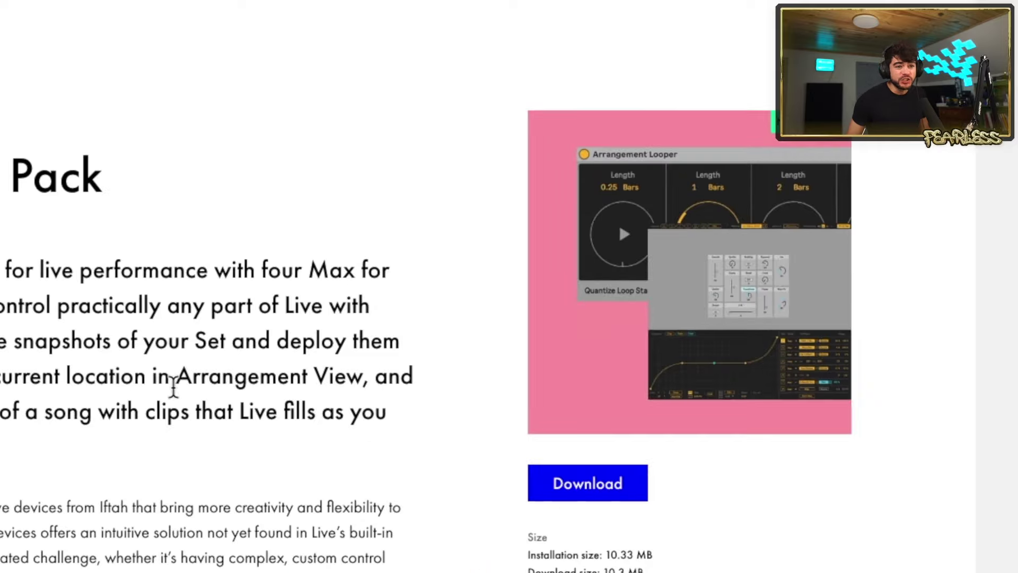
Read the device descriptions on the Performance Pack web page, focusing on the Variations section.
scroll(415, 367, "down", 10)
scroll(310, 247, "up", 4)
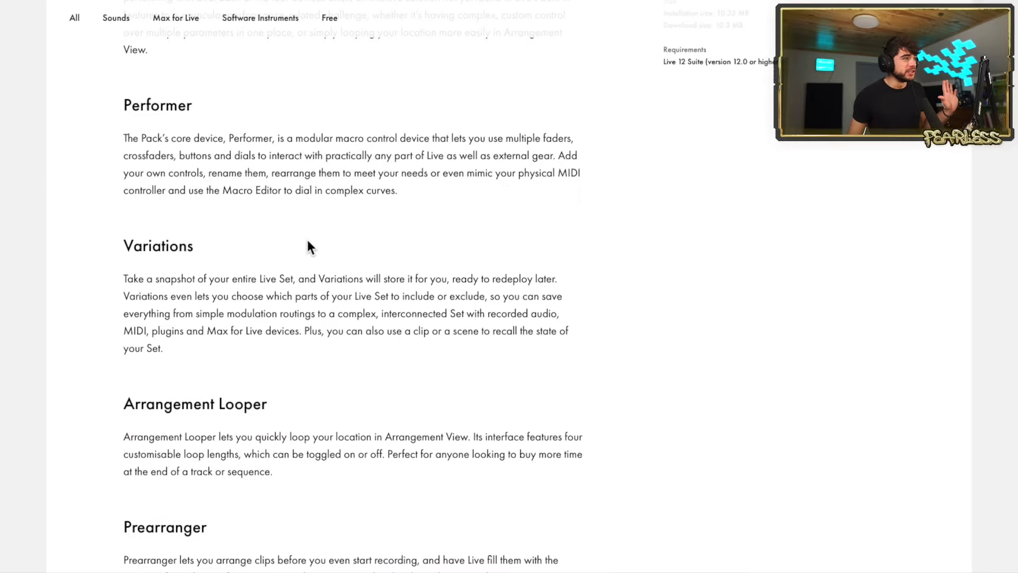
scroll(159, 360, "down", 2)
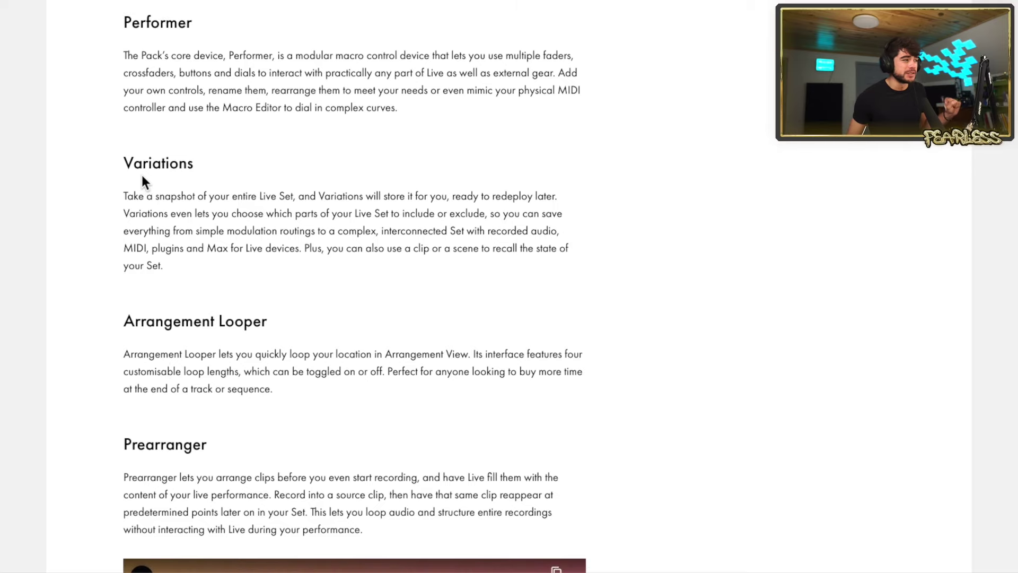
left_click_drag(123, 163, 194, 166)
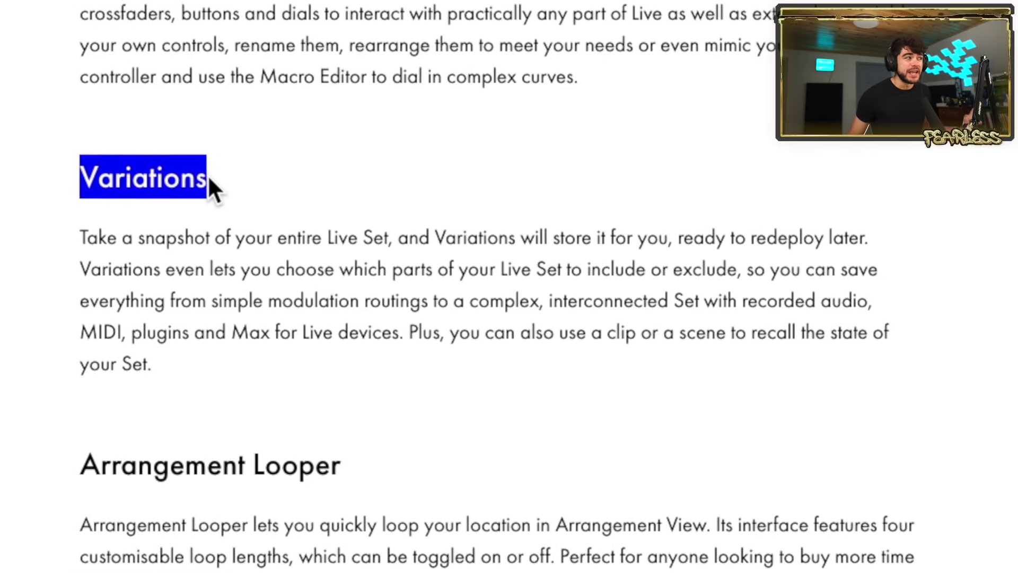
left_click(209, 181)
left_click_drag(117, 238, 450, 238)
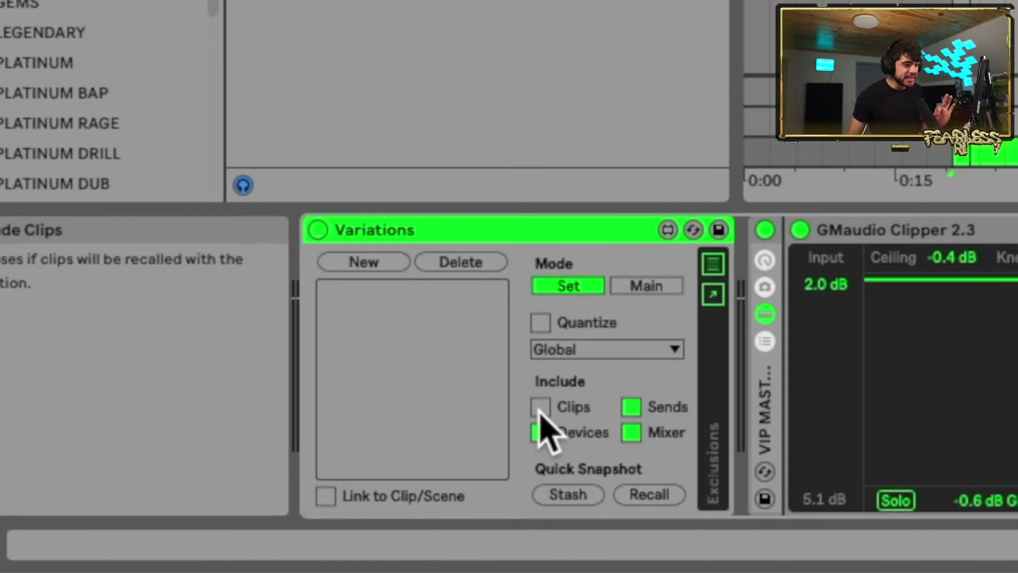
In Ableton Live, include clips in what the Variations device recalls.
left_click(200, 517)
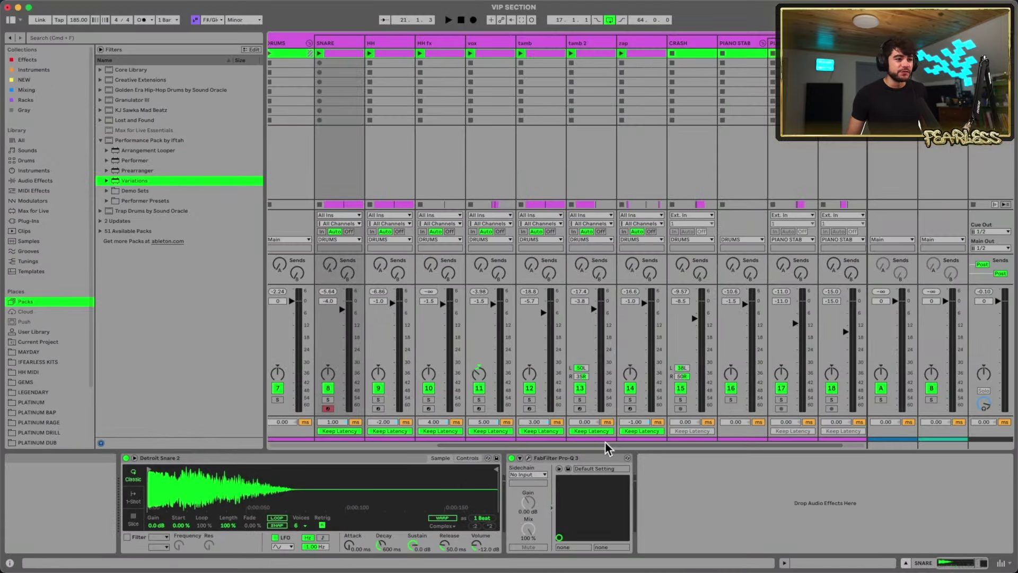
Lower the SNARE track's volume to -12.4 dB and the HH track's volume to -3.6 dB.
scroll(606, 448, "left", 5)
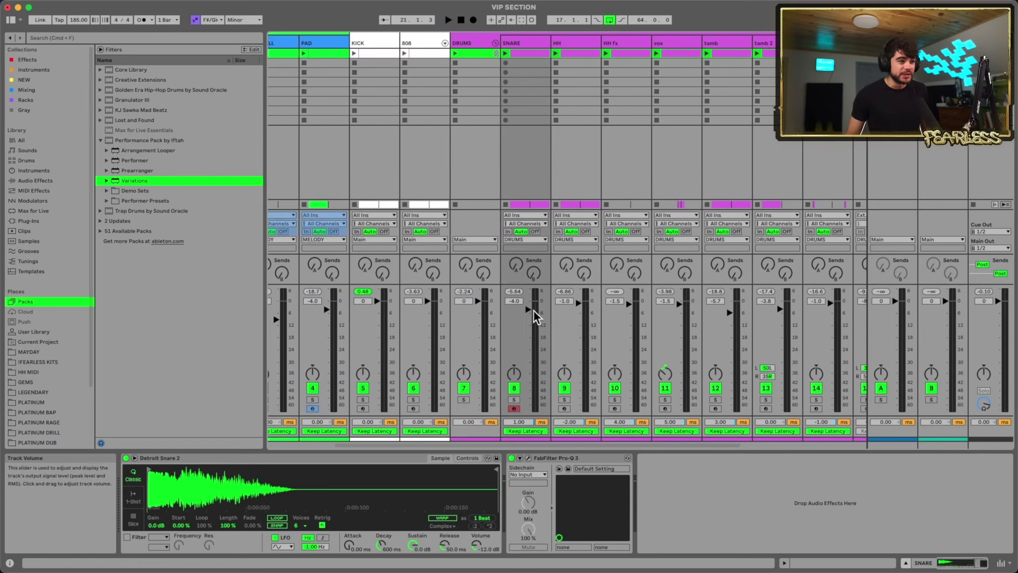
left_click_drag(533, 310, 533, 330)
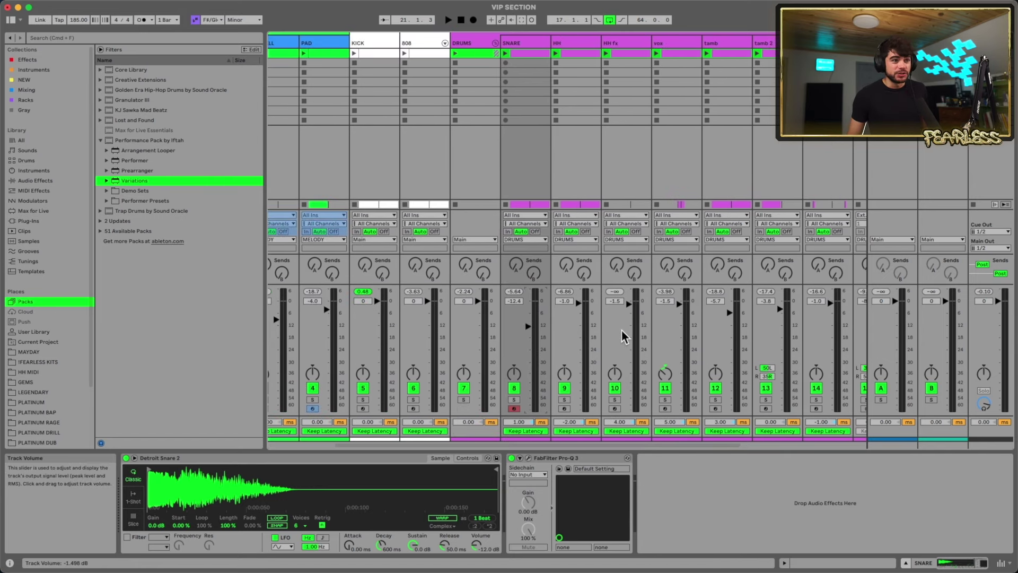
left_click_drag(579, 304, 578, 308)
Raise the OTT Amount on the MELODY track to 51 %.
scroll(513, 95, "left", 3)
left_click(492, 47)
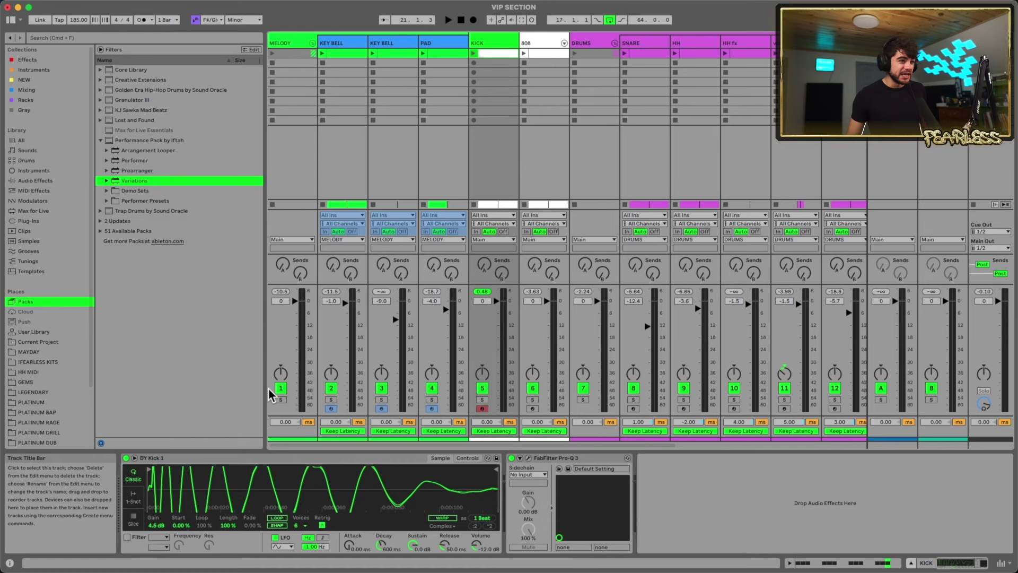
left_click(295, 289)
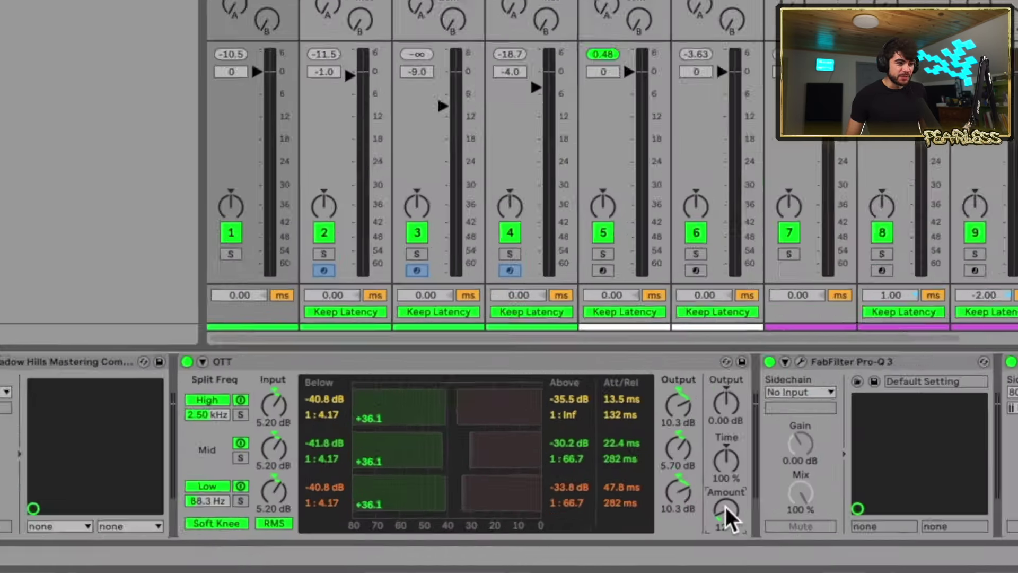
left_click_drag(548, 538, 548, 525)
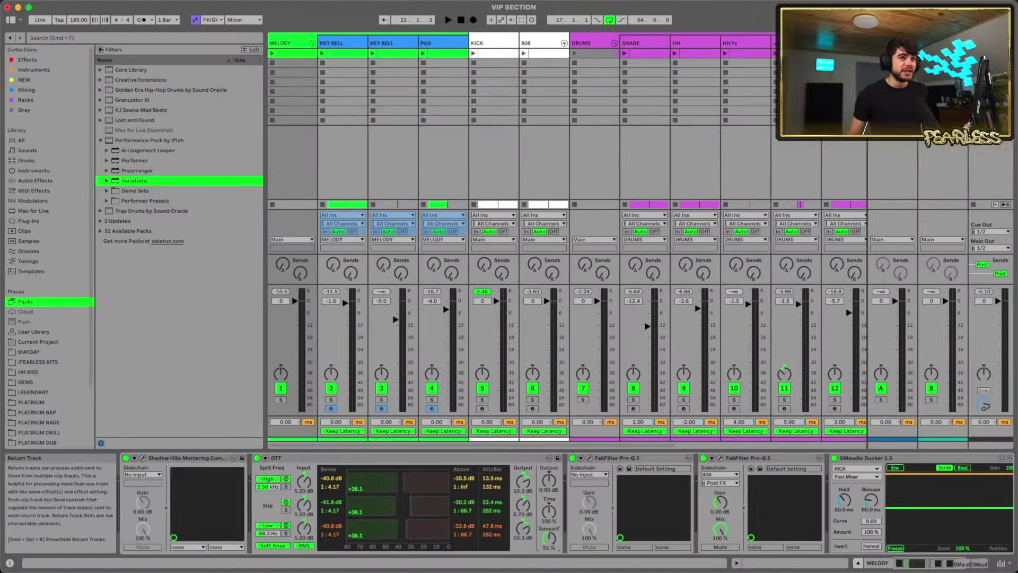
Start playback and store the changed mix as a second variation in the Main track's Variations device.
left_click(981, 43)
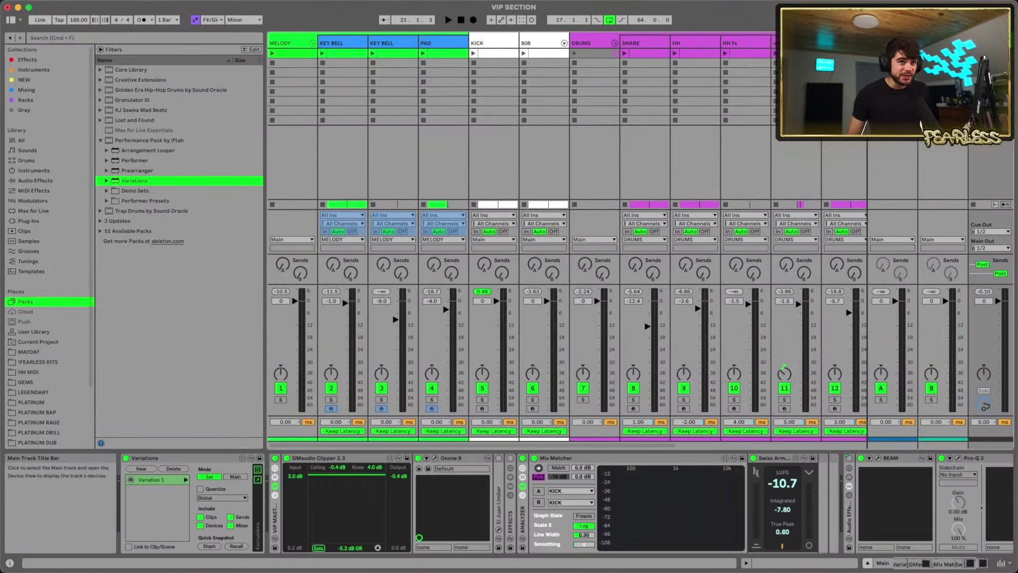
key("space")
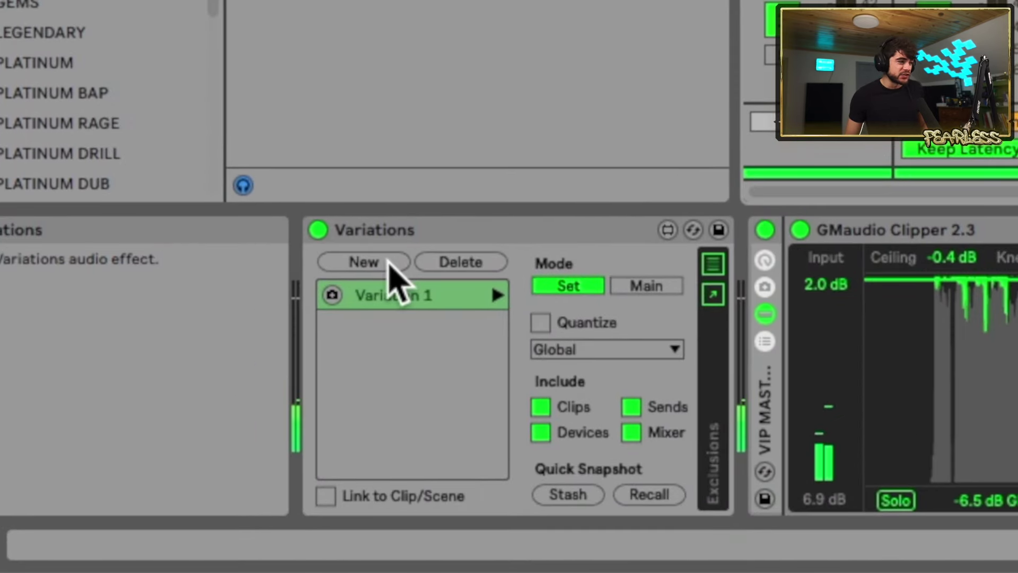
left_click(388, 260)
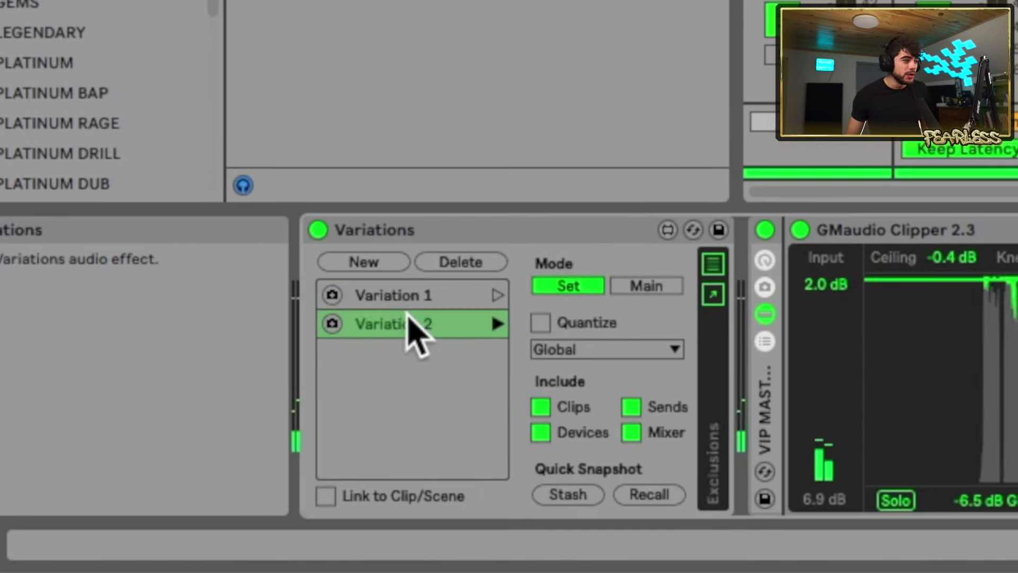
Compare the stored mixes during playback by launching Variation 1, Variation 2 and Variation 1 again.
left_click(496, 293)
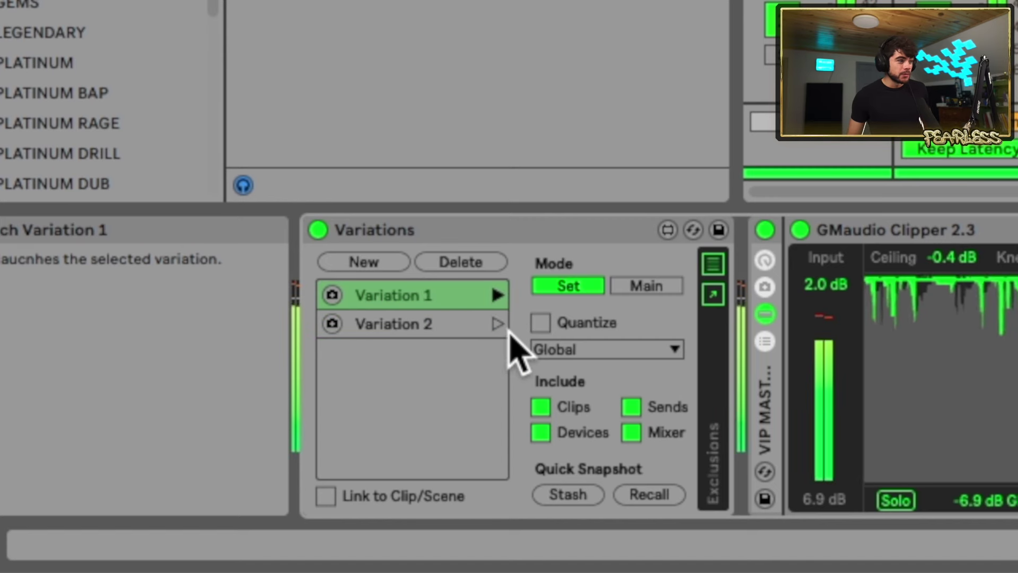
left_click(496, 323)
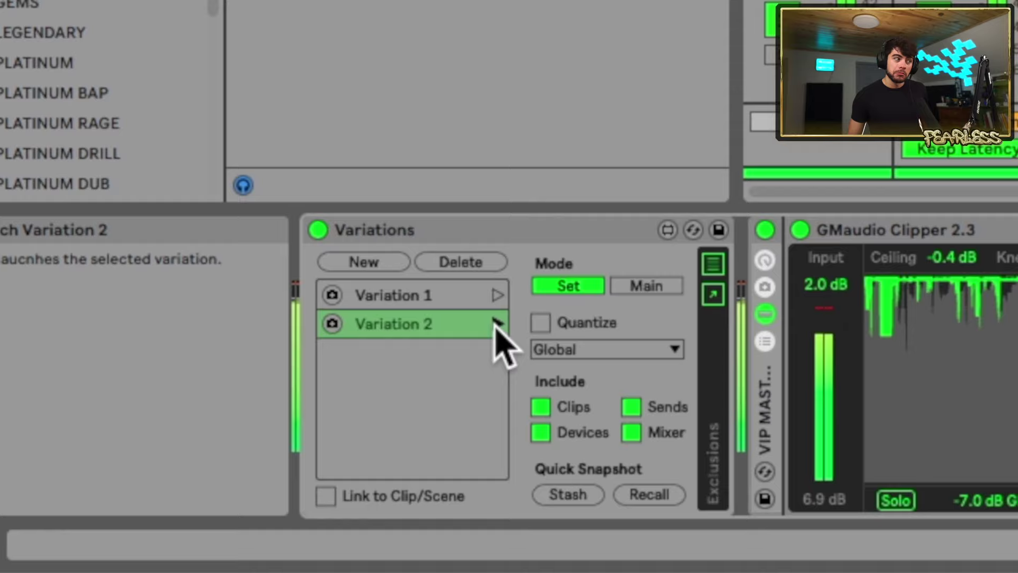
left_click(496, 295)
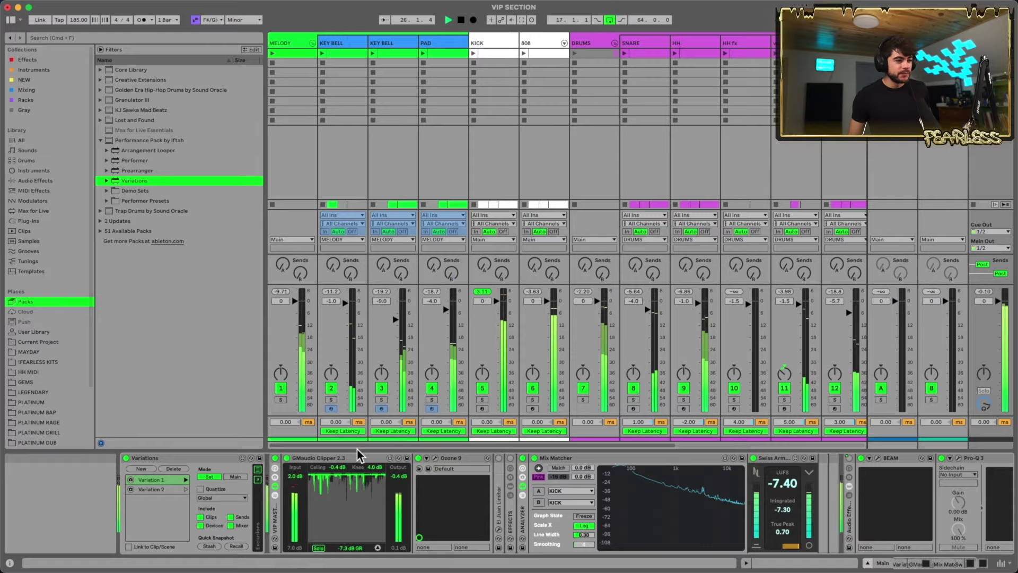
Inspect the MELODY track's OTT settings under Variation 1, then launch Variation 2 and inspect that track again.
left_click(290, 45)
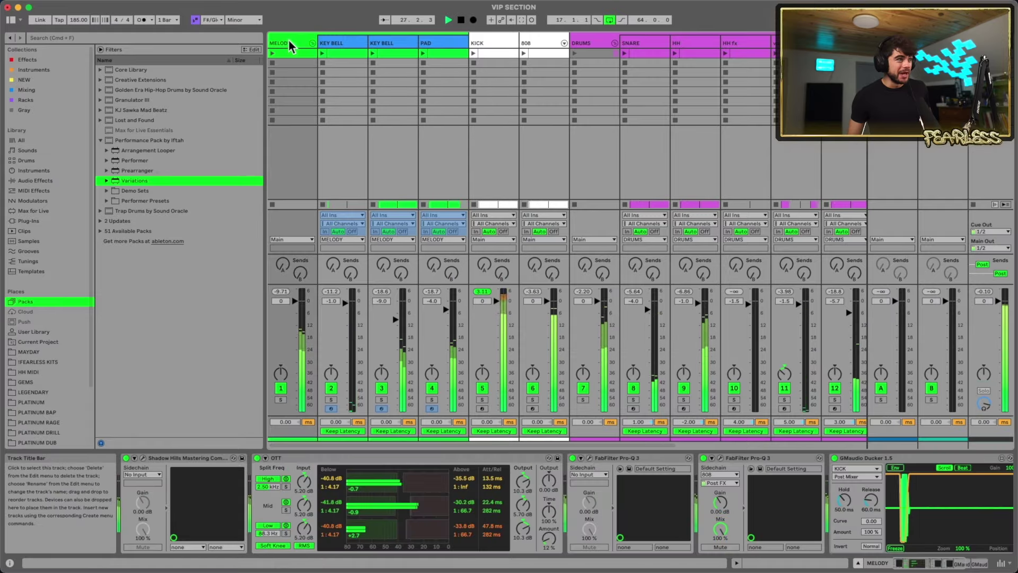
left_click(931, 563)
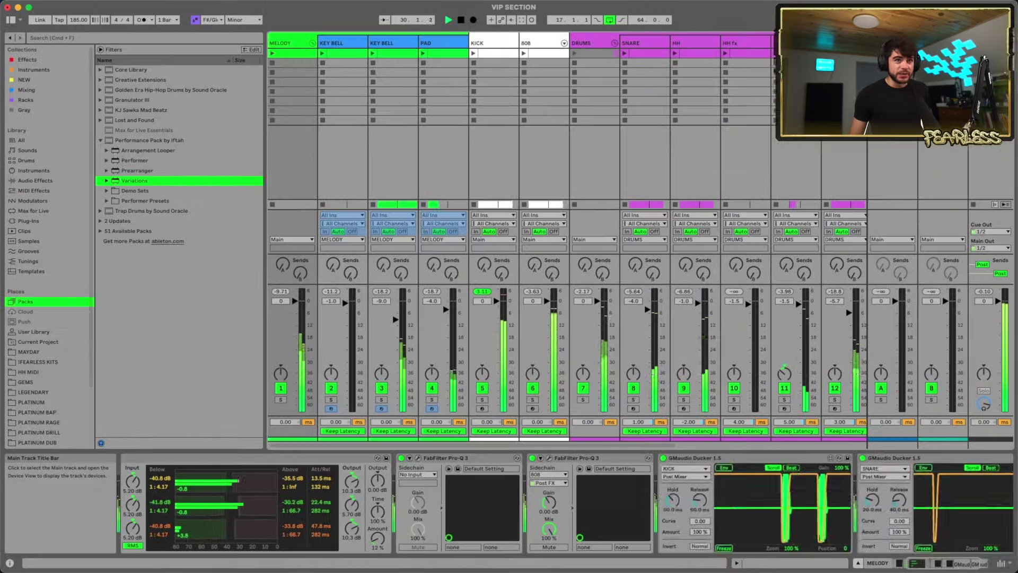
left_click(126, 554)
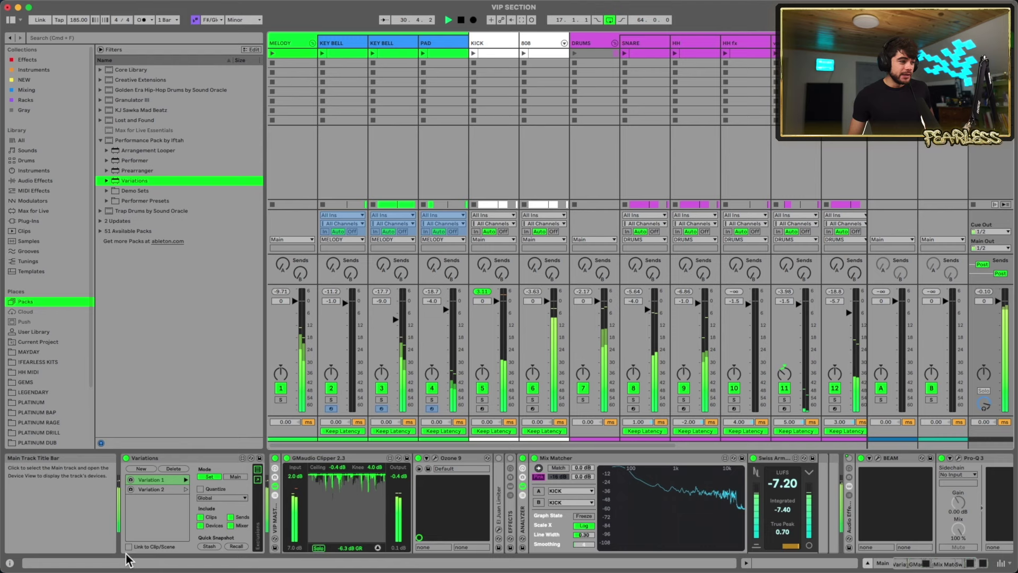
left_click(186, 489)
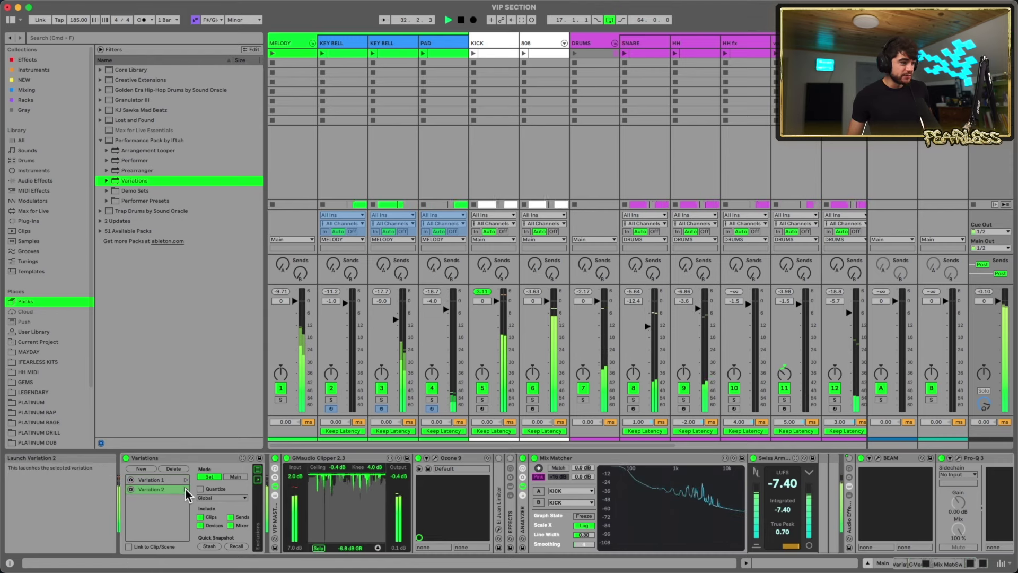
left_click(296, 43)
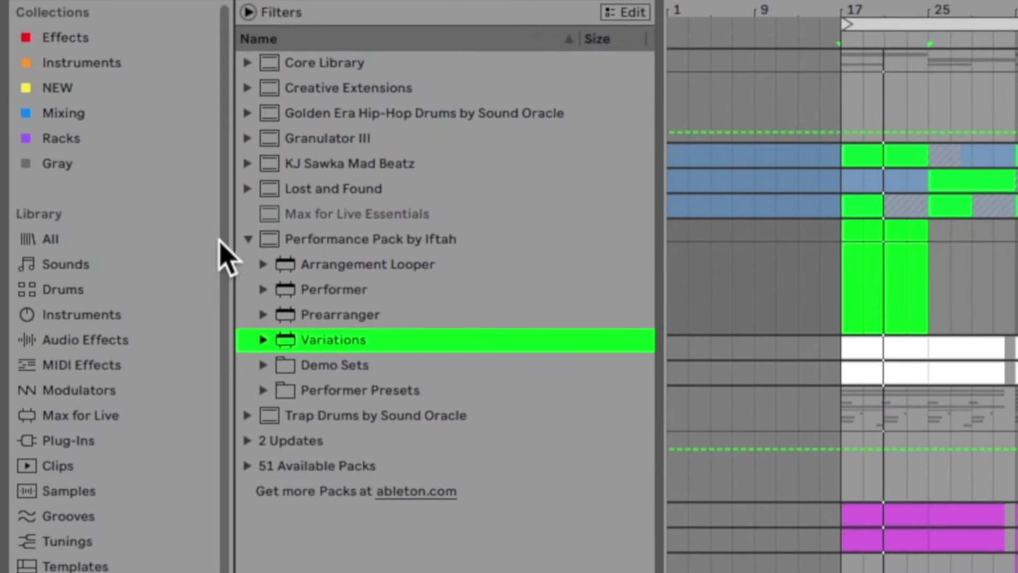
Browse the Granulator III pack's vocal samples and preview Down Soft Adlib Amin.aif.
left_click(252, 237)
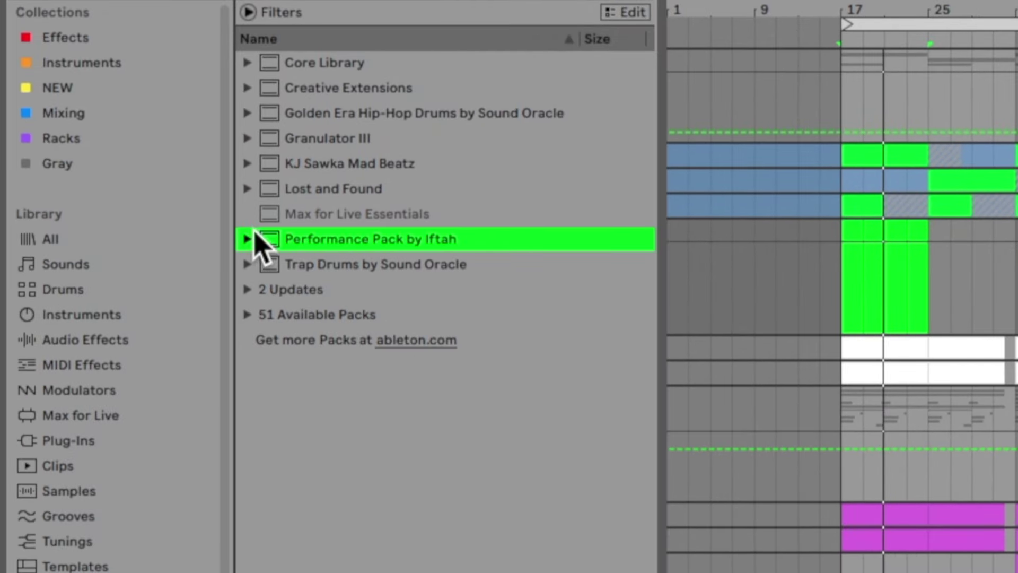
left_click(249, 137)
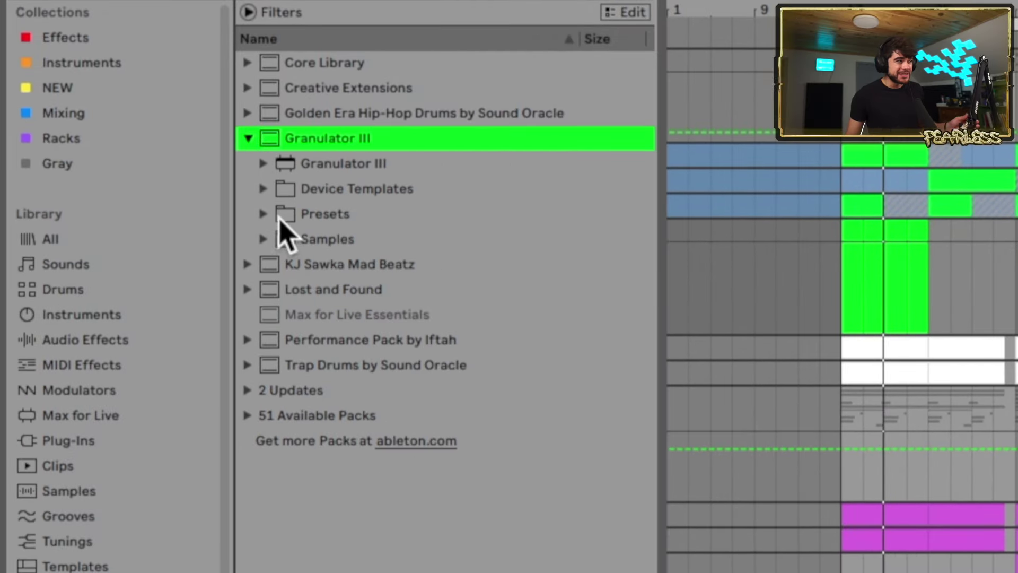
left_click(263, 239)
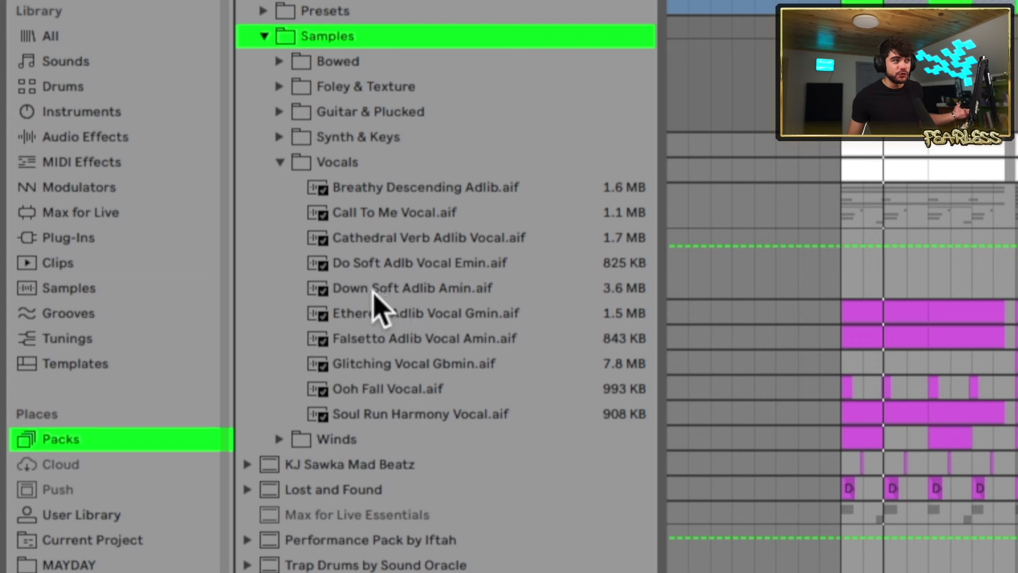
left_click(411, 291)
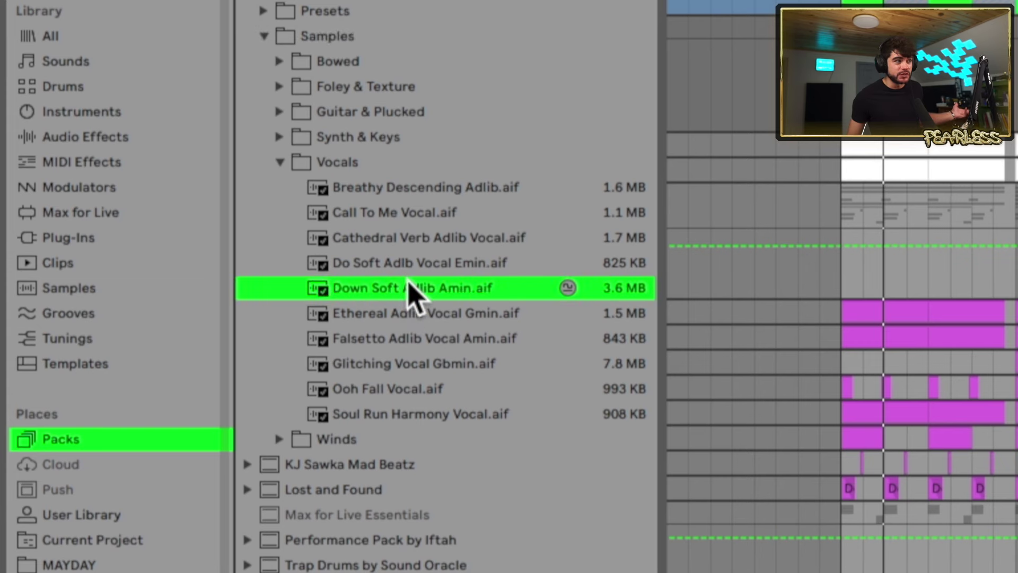
left_click(279, 36)
double_click(348, 161)
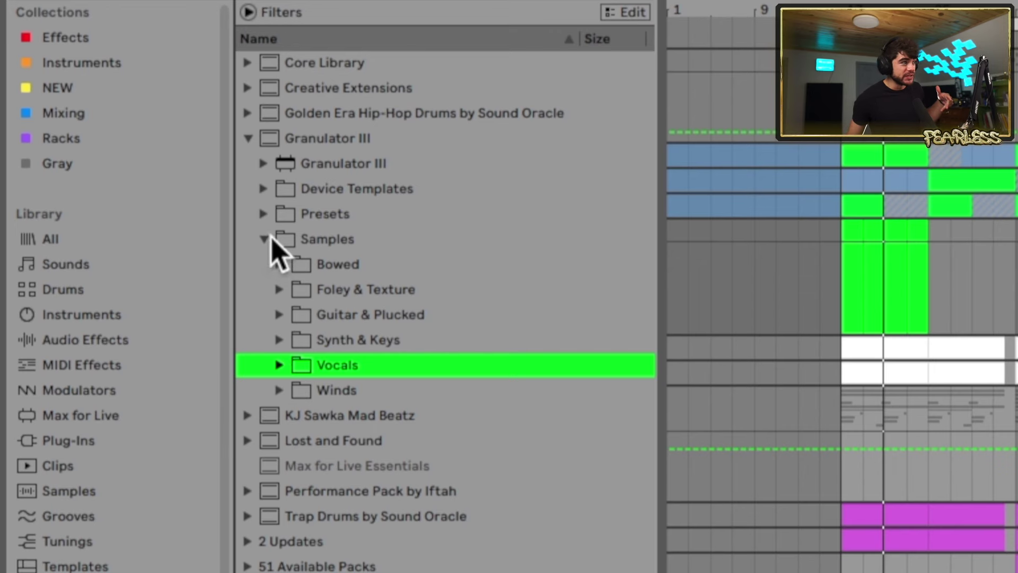
Load the Bubbling Synth preset from Granulator III's Piano & Keys presets.
key("Left")
key("Up")
key("Right")
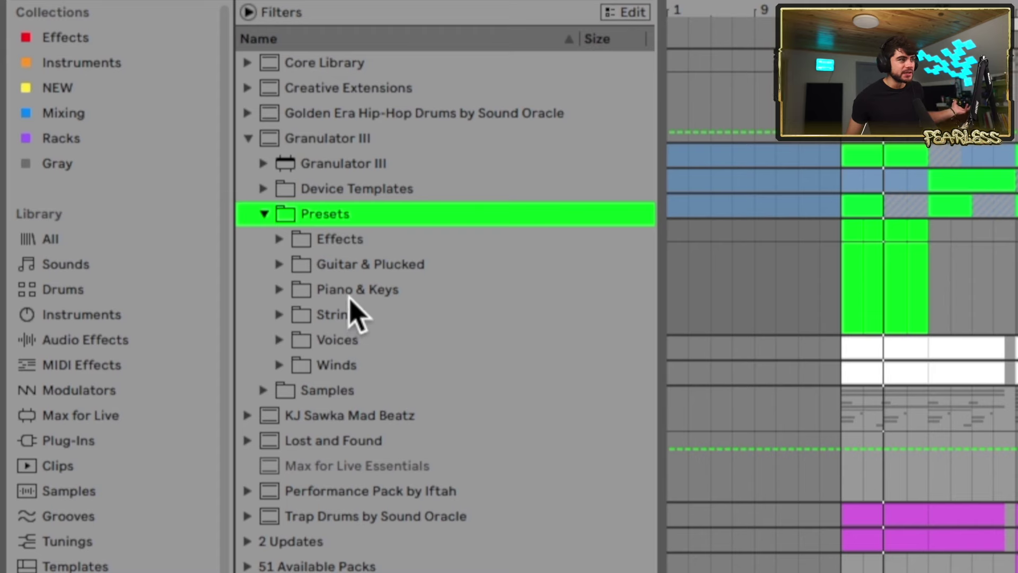
left_click(391, 290)
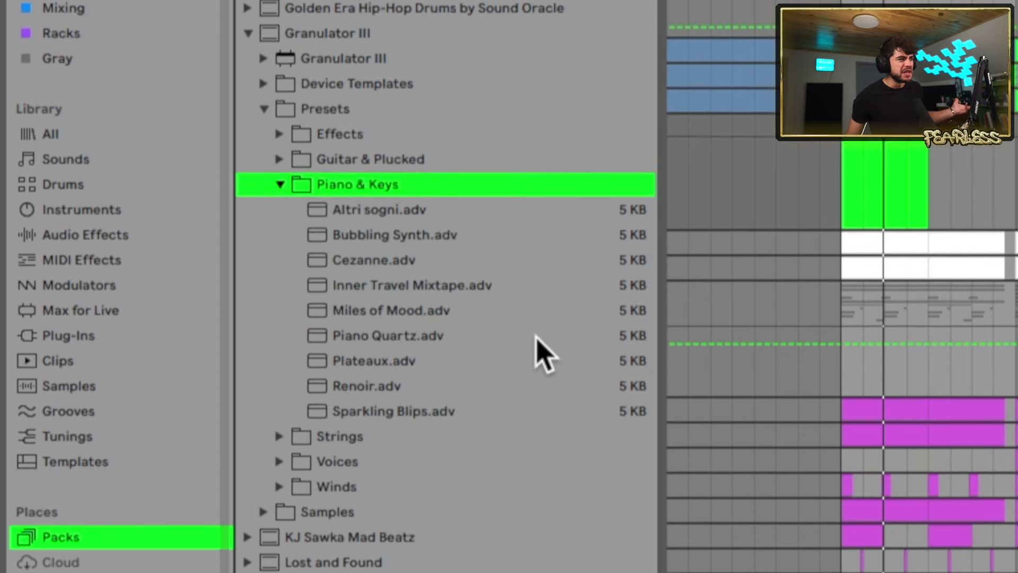
double_click(448, 238)
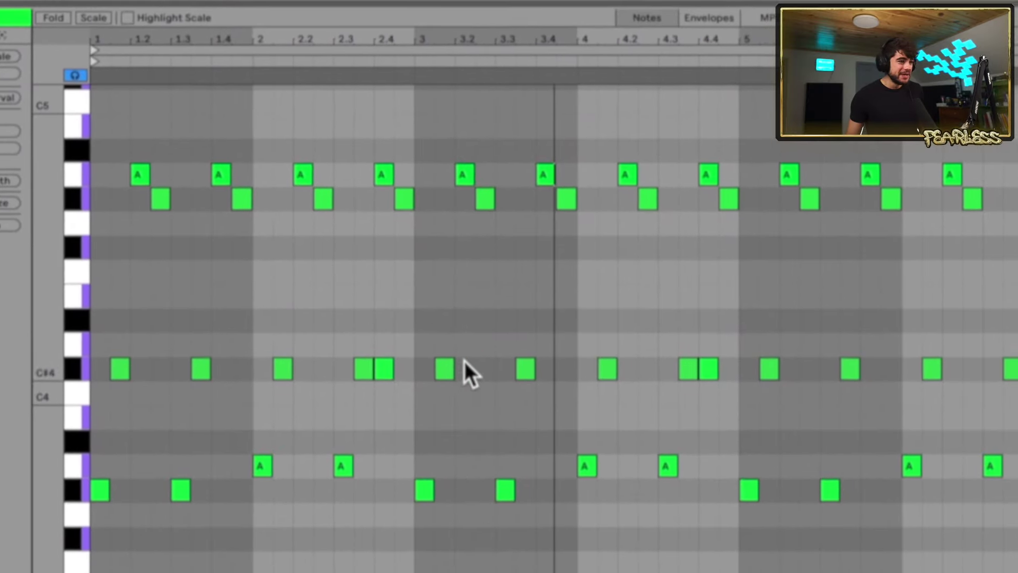
Load the Miles of Mood preset from Granulator III's Piano & Keys presets.
left_click(465, 313)
scroll(465, 313, "down", 3)
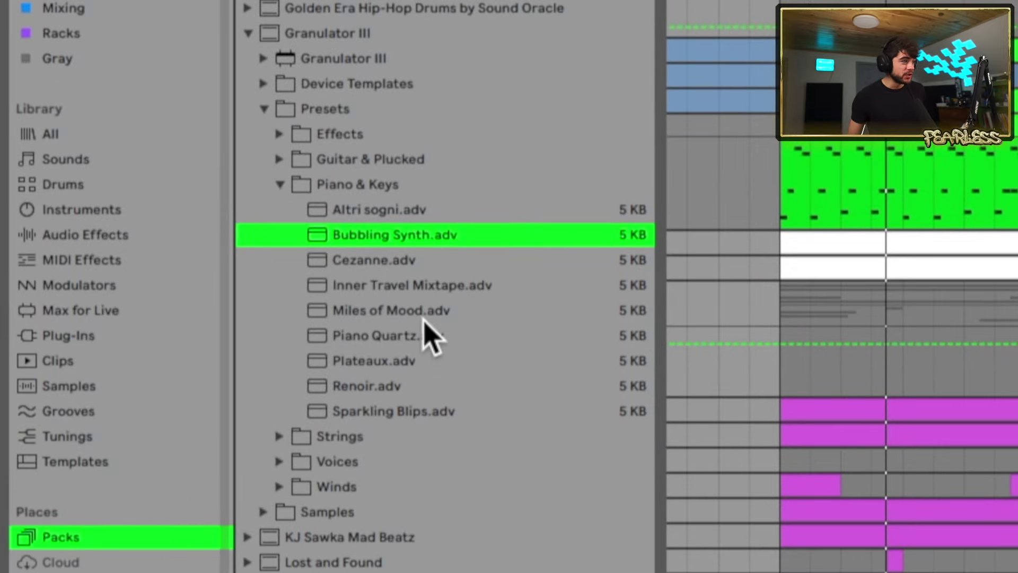
double_click(425, 314)
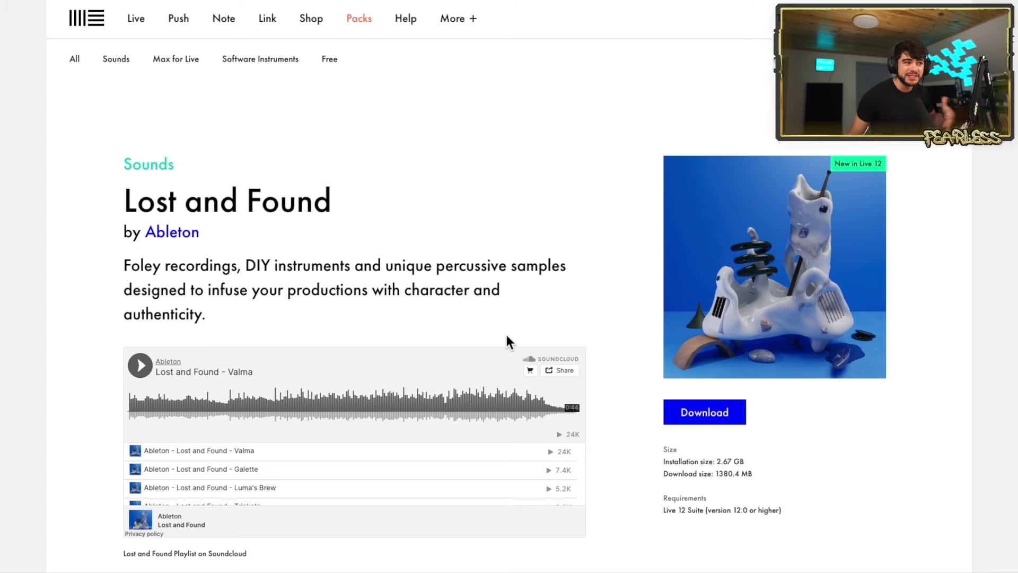
Read the description and pack contents on the Lost and Found pack web page.
left_click_drag(132, 290, 462, 311)
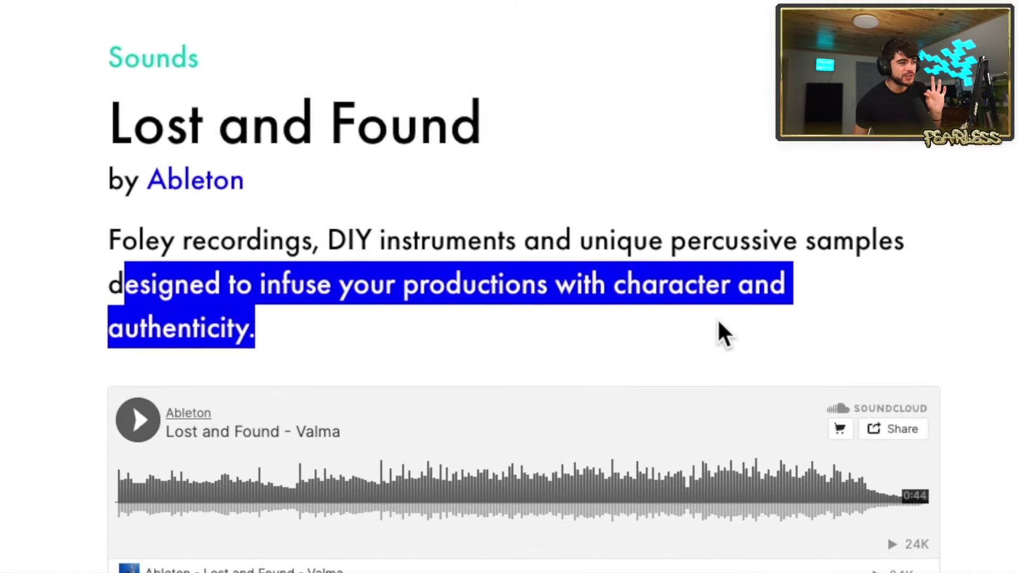
left_click(774, 346)
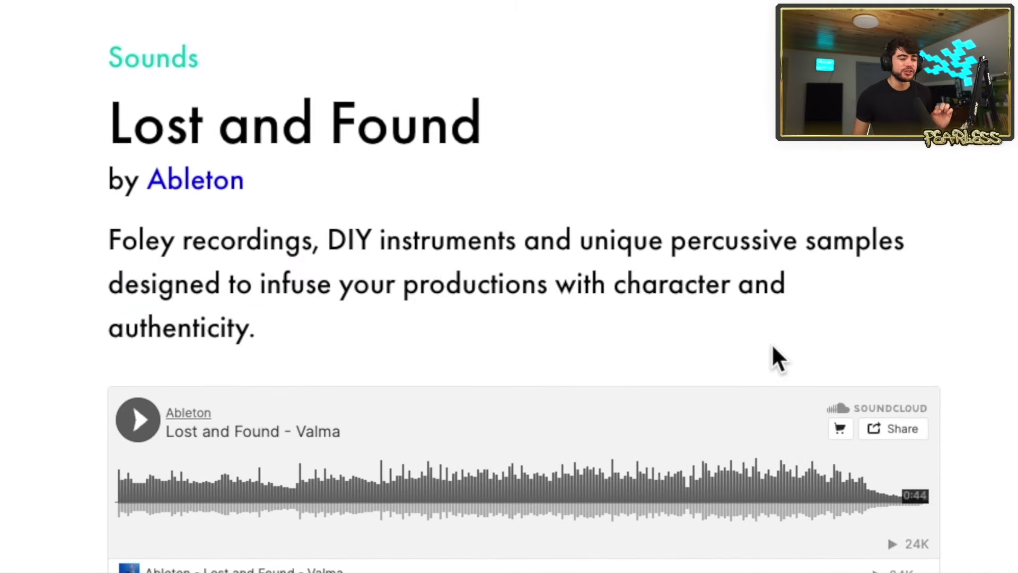
scroll(857, 410, "down", 10)
scroll(857, 409, "up", 3)
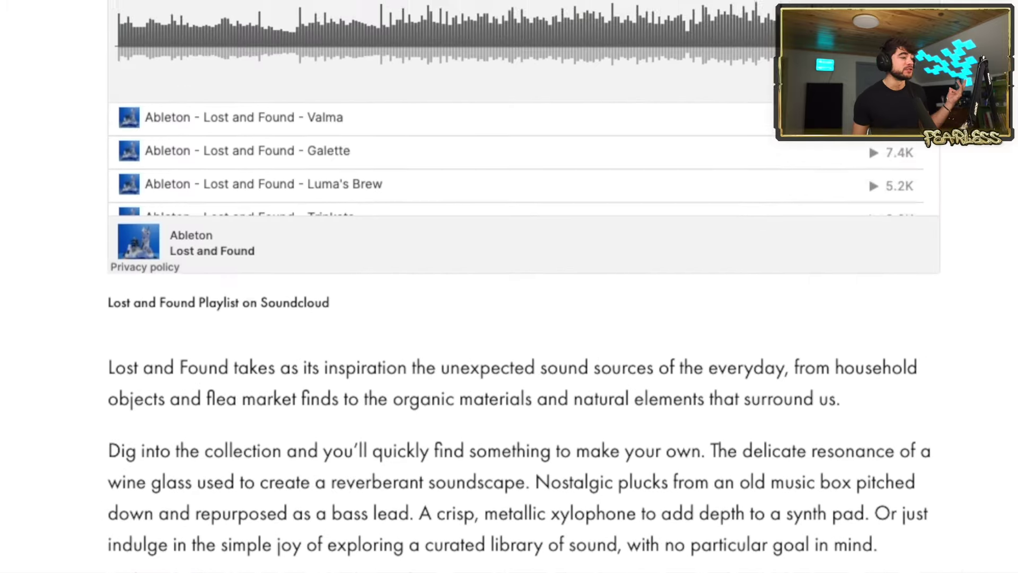
scroll(857, 410, "down", 8)
scroll(289, 229, "down", 3)
left_click_drag(121, 228, 279, 230)
left_click(211, 287)
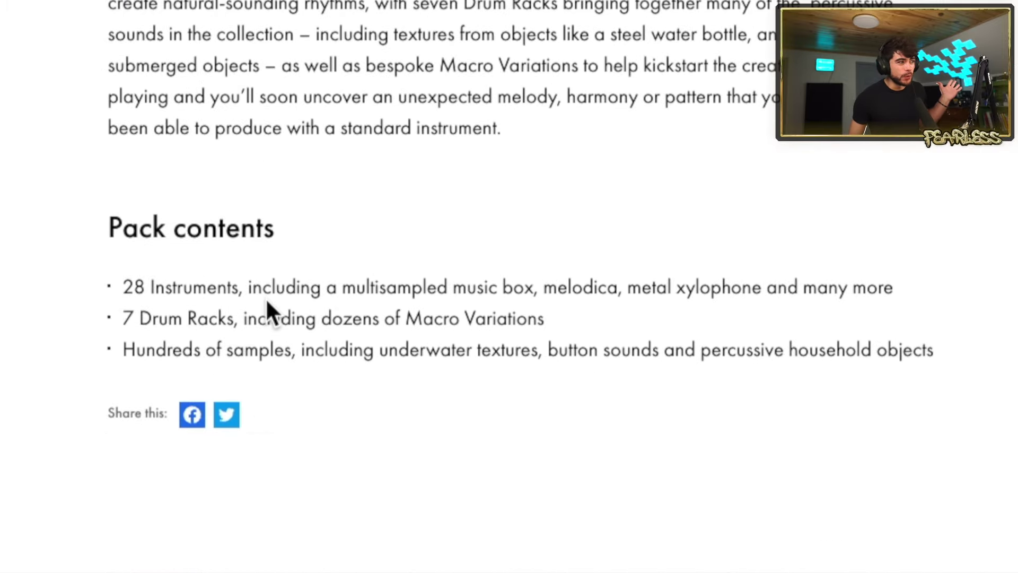
Finish reading the pack contents, switch to Ableton Live and open the Lost and Found pack's Demo Sets folder.
left_click_drag(139, 318, 425, 352)
left_click(425, 352)
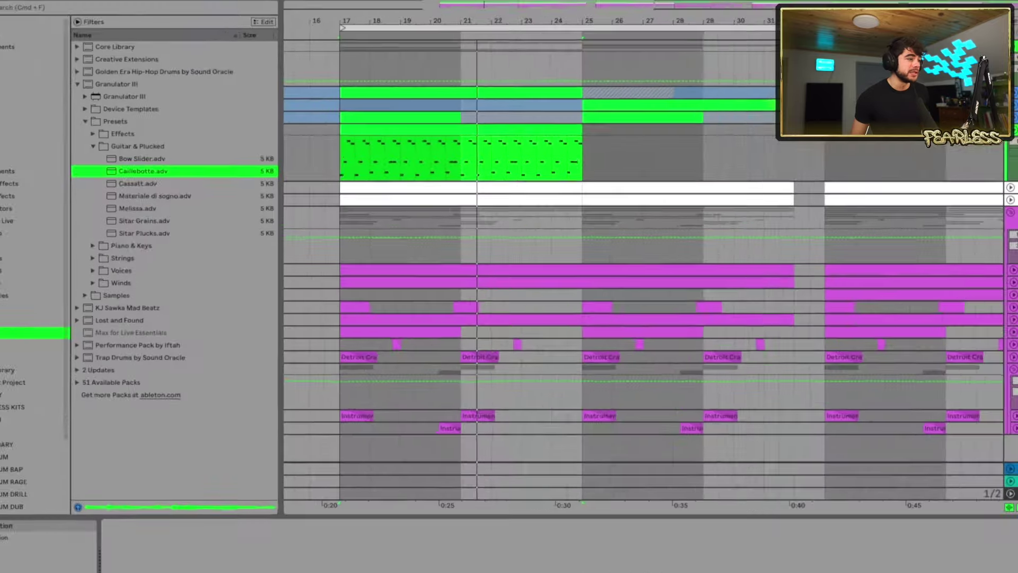
left_click(100, 120)
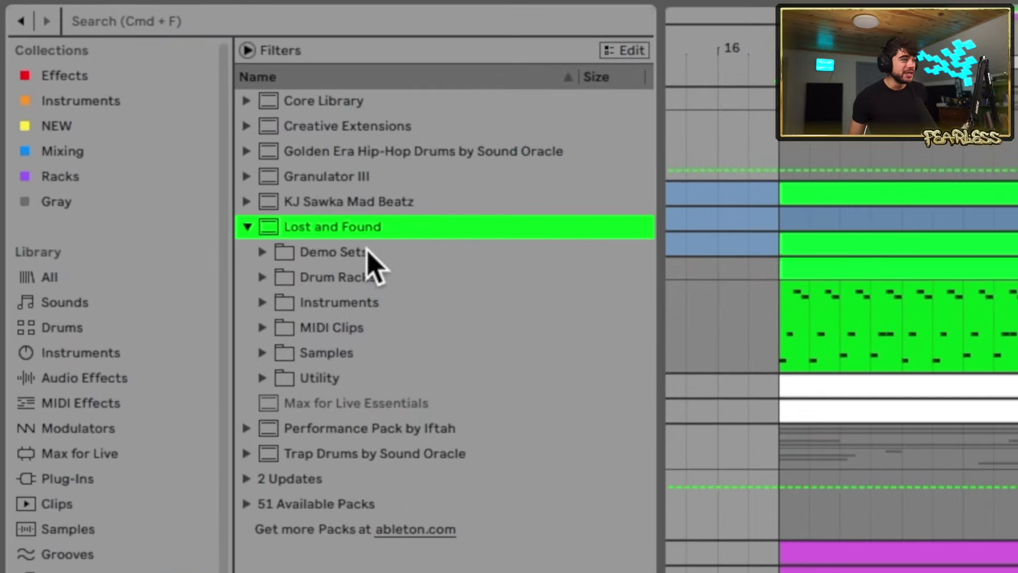
left_click(365, 253)
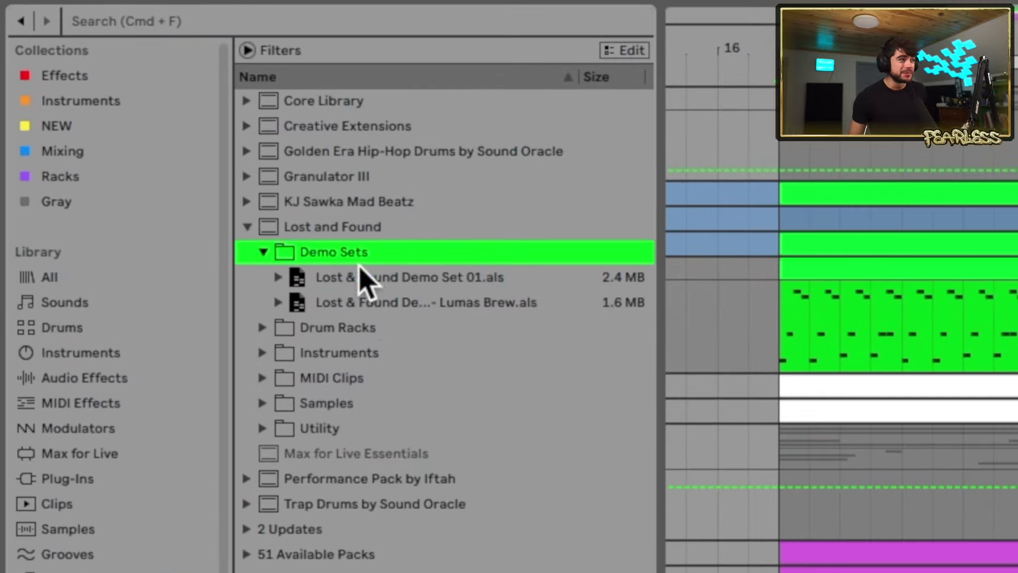
Preview the Recycle Bin Kit, Sewer Drums and Toy Hits & Clock Kit from Lost and Found's Drum Racks, then collapse the folder.
left_click(286, 327)
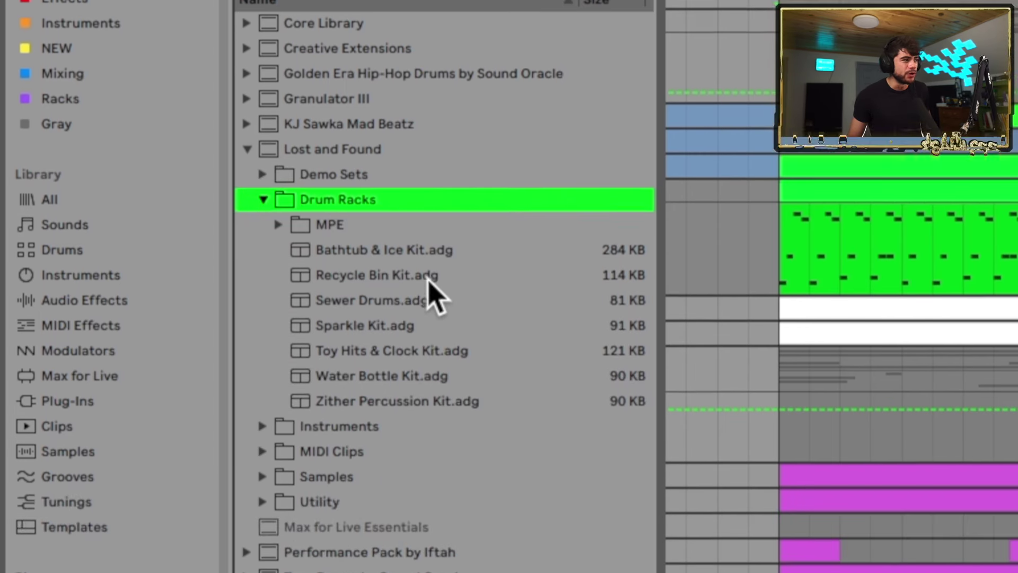
left_click(430, 354)
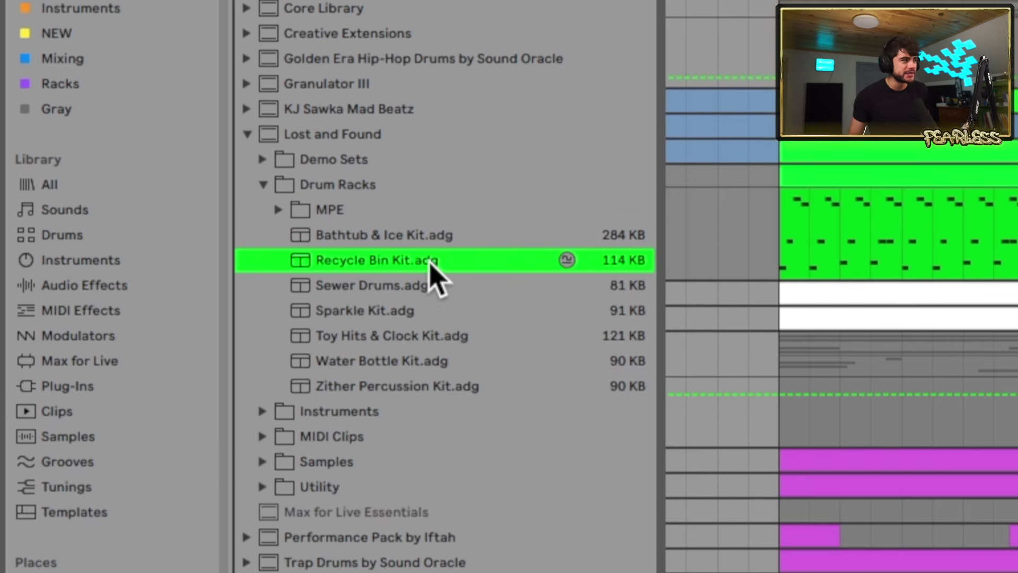
left_click(474, 293)
left_click(462, 338)
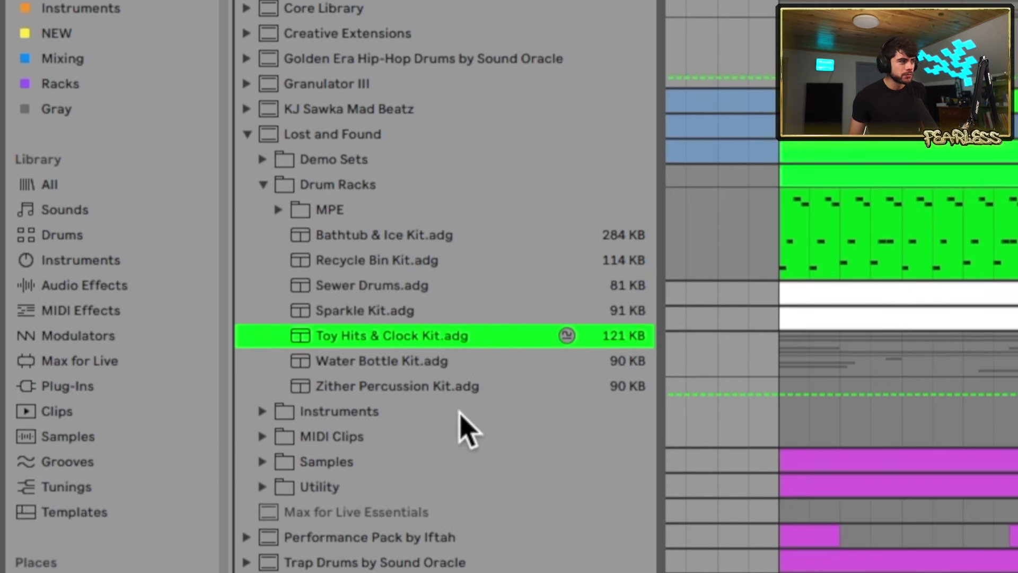
left_click(343, 190)
left_click(263, 185)
Preview Lost Keys instruments in Lost and Found, including Collage Montage, Glitters and Sprinkles, Prepared Toy Piano and Tiny Thumb Piano.
left_click(291, 211)
left_click(264, 210)
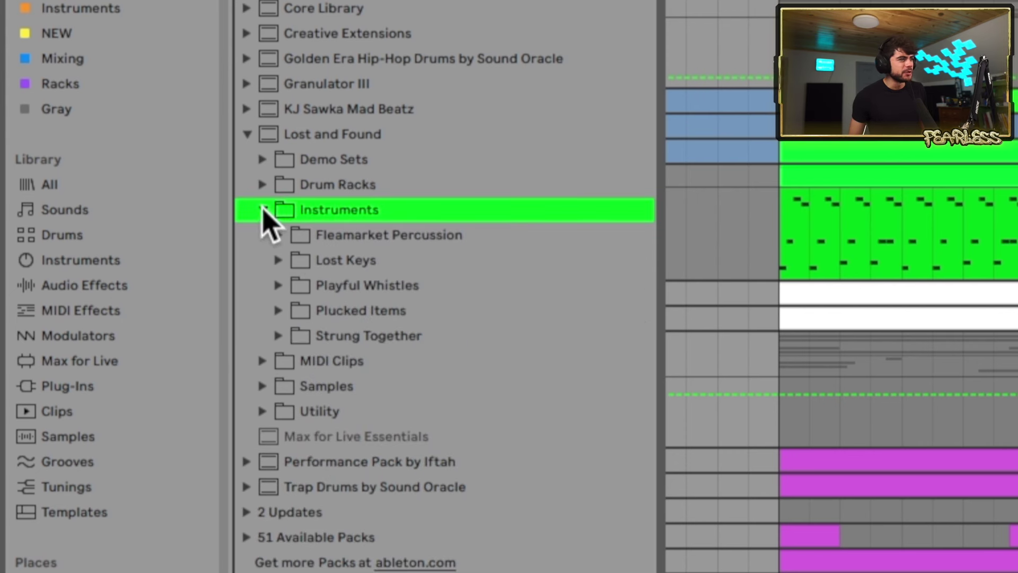
double_click(364, 262)
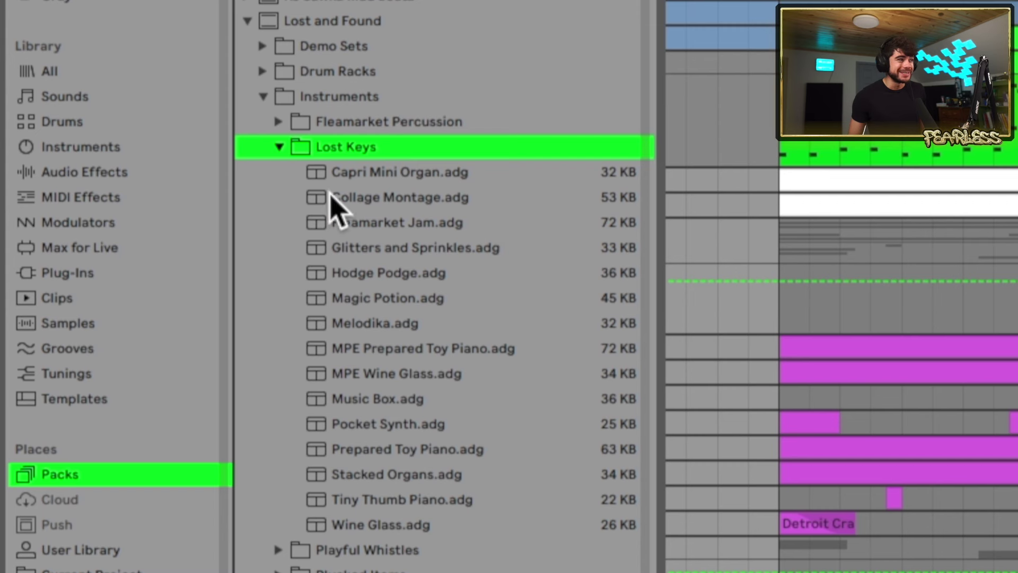
left_click(390, 197)
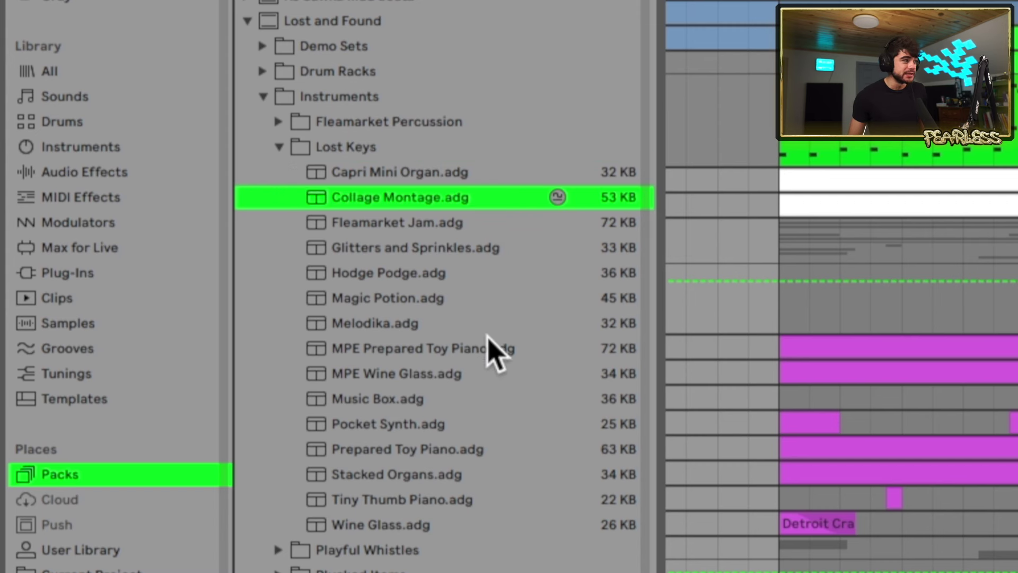
key("Down")
key("Down")
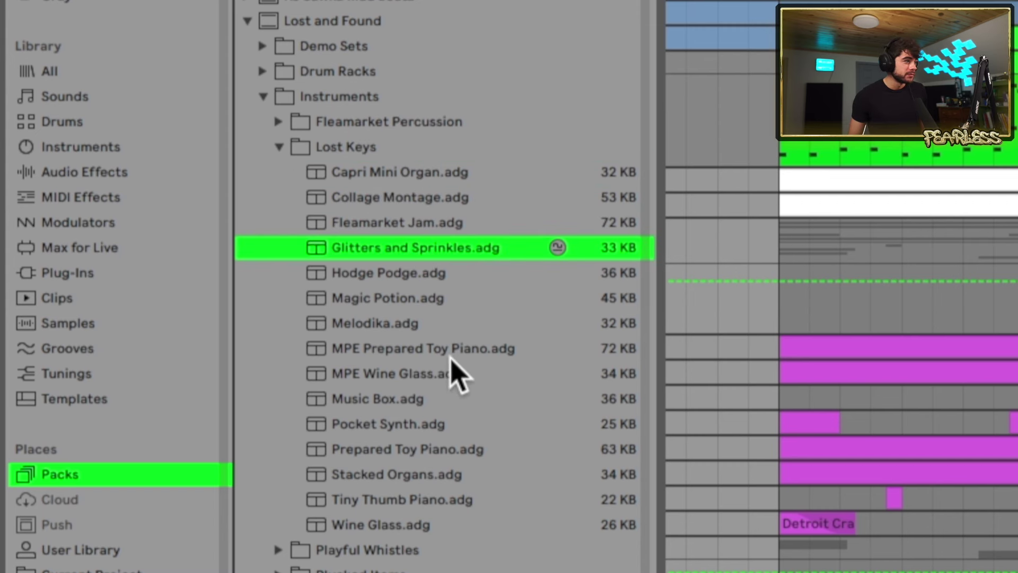
left_click(474, 451)
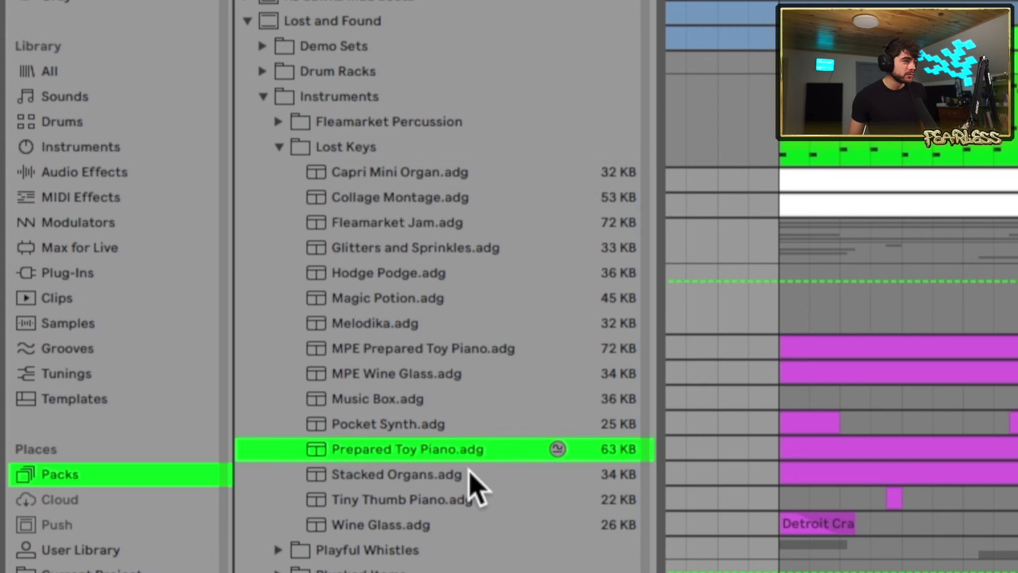
left_click(450, 498)
Preview Bath Tub Bass, Cylinder Pipe Drum and Steel Tones from the Fleamarket Percussion instruments.
left_click(278, 121)
left_click(352, 197)
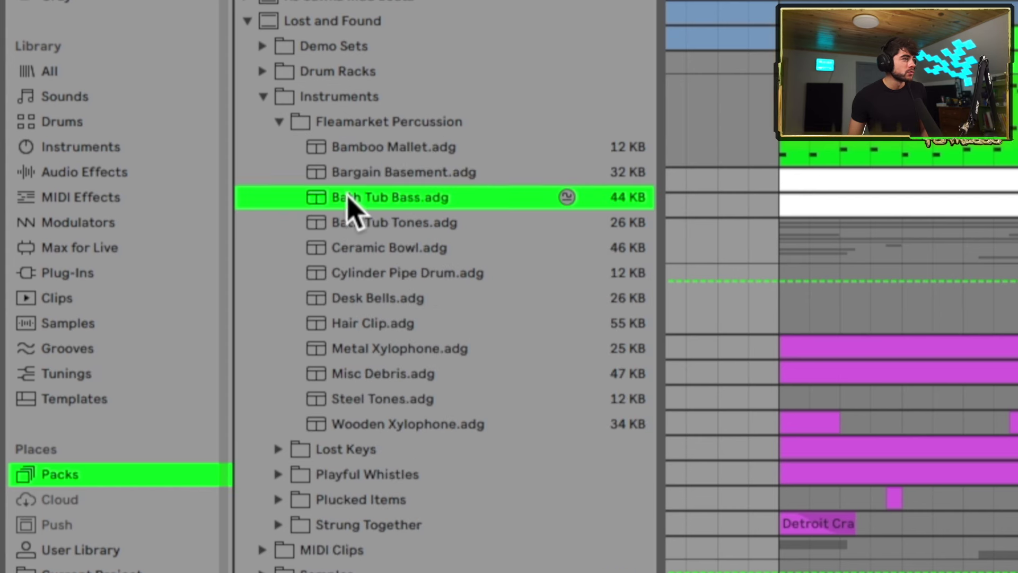
left_click(377, 273)
left_click(448, 403)
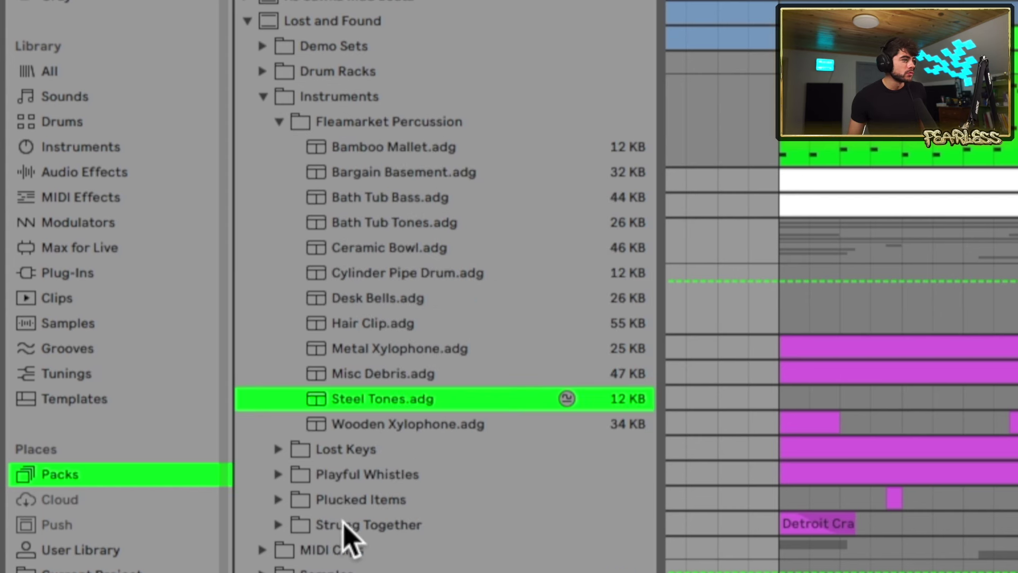
Preview the Plucked Items instruments one after another, from Cigar Box Extended through Take it Easy.
left_click(354, 501)
key("Right")
key("Down")
key("Down")
key("Down")
key("Down")
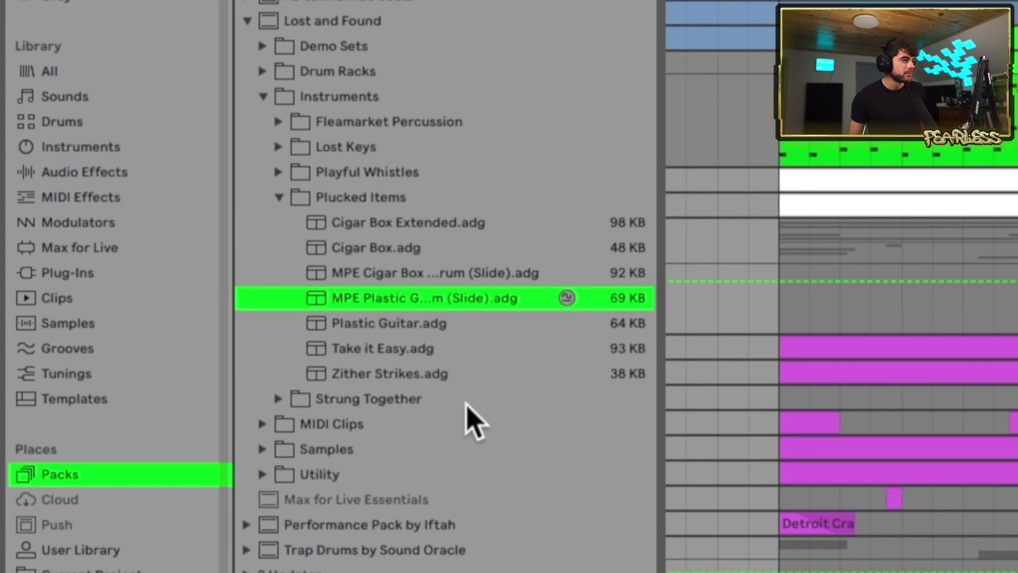
key("Down")
key("Down")
Preview the Playful Whistles instruments, including Drunken Moon Whistle, Alp Cow Flute, Nose Flute and Slide Whistle.
left_click(366, 172)
key("Right")
key("Down")
key("Down")
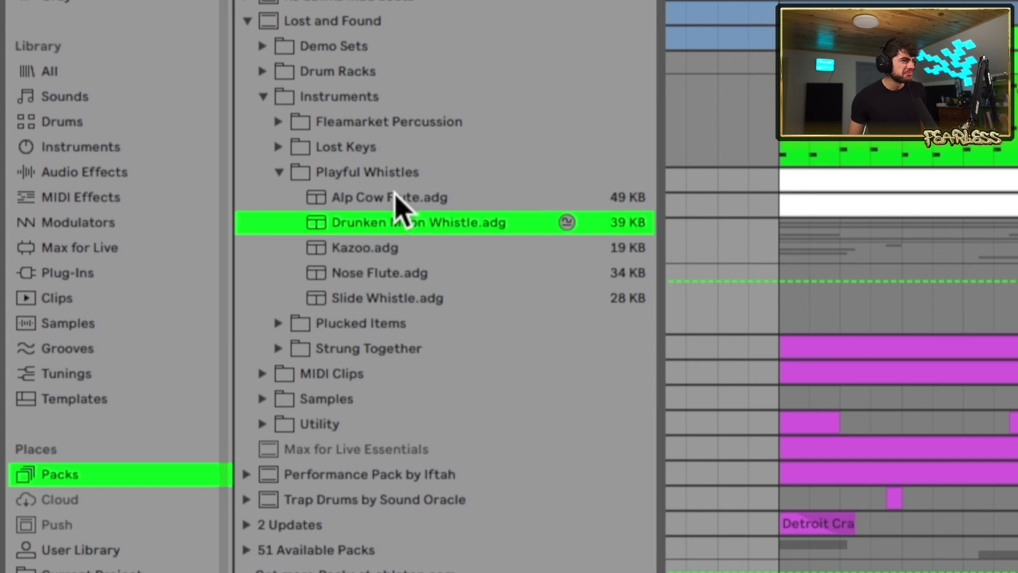
left_click(403, 197)
left_click(352, 273)
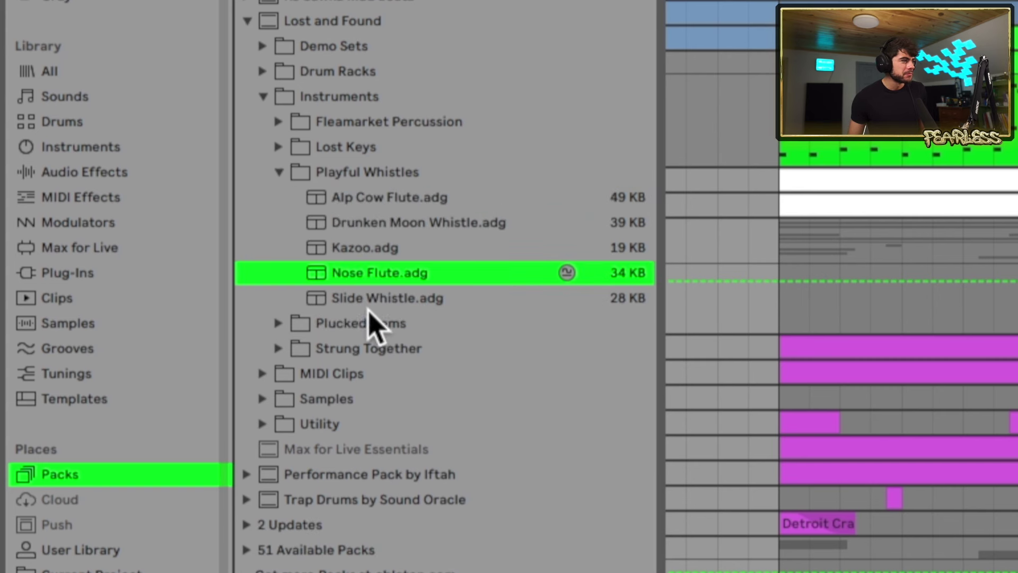
key("Down")
Load the MPE Cigar Box - Strum (Slide) preset from the Plucked Items instruments onto the track.
key("Down")
key("Right")
key("Down")
key("Down")
key("Down")
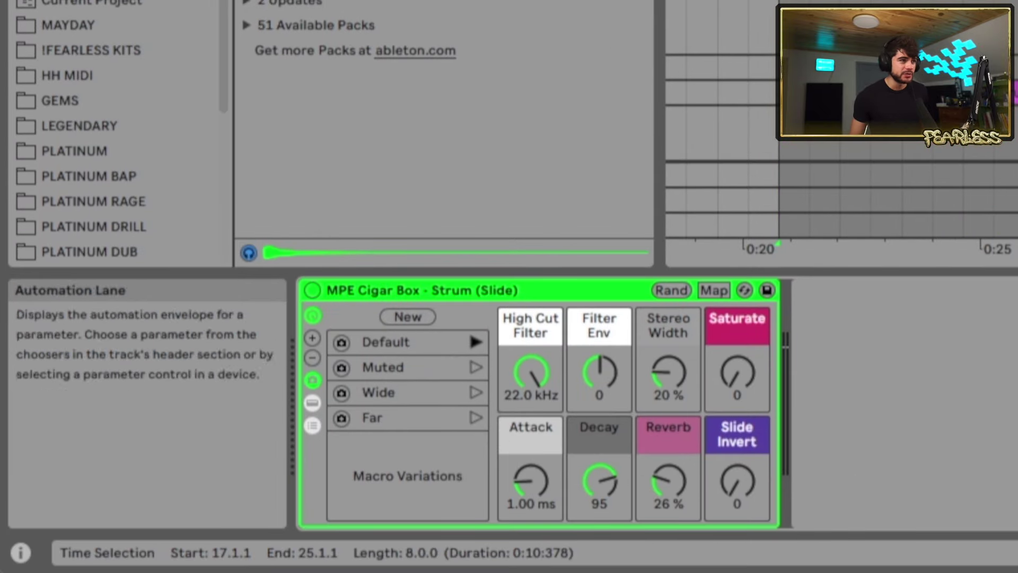
Play the loop with the cigar box preset and transpose all the clip's notes down two octaves.
key("space")
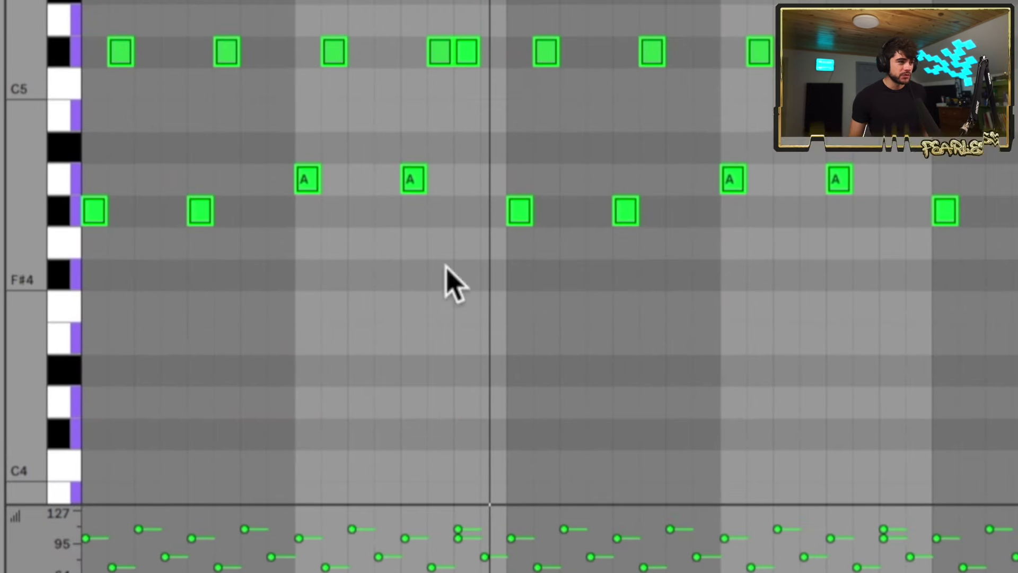
scroll(493, 405, "up", 5)
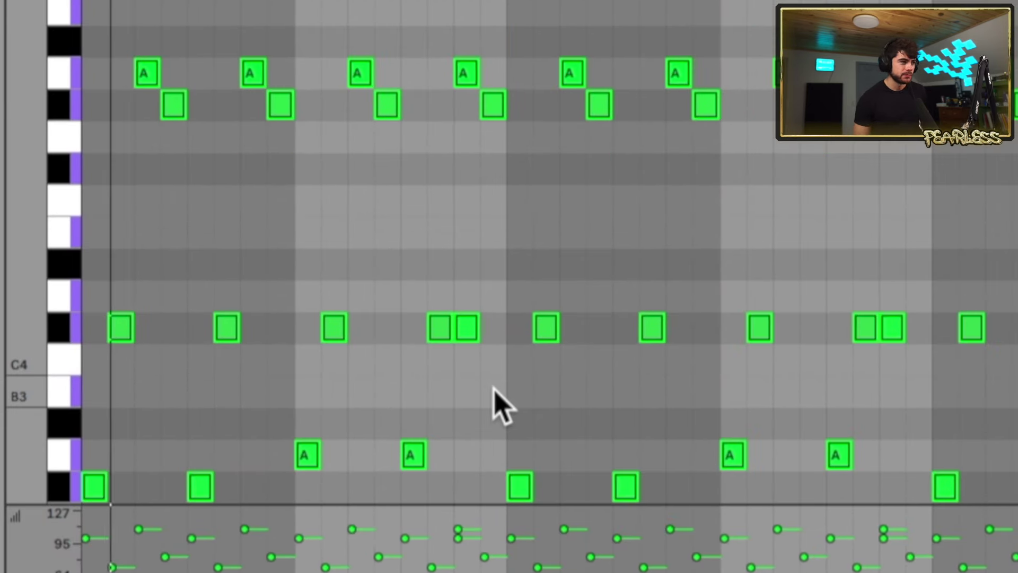
key("shift+Down")
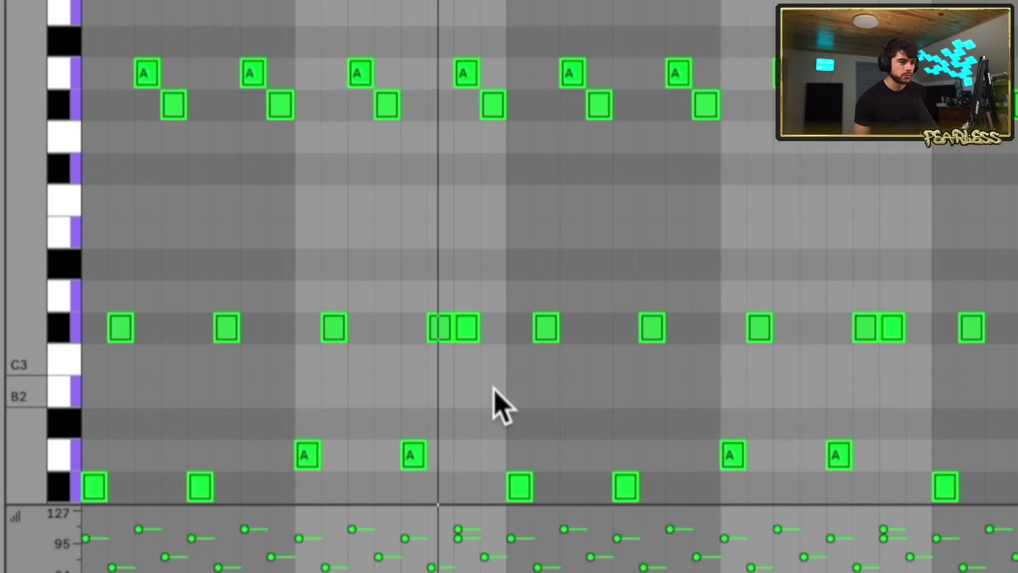
scroll(761, 443, "down", 3)
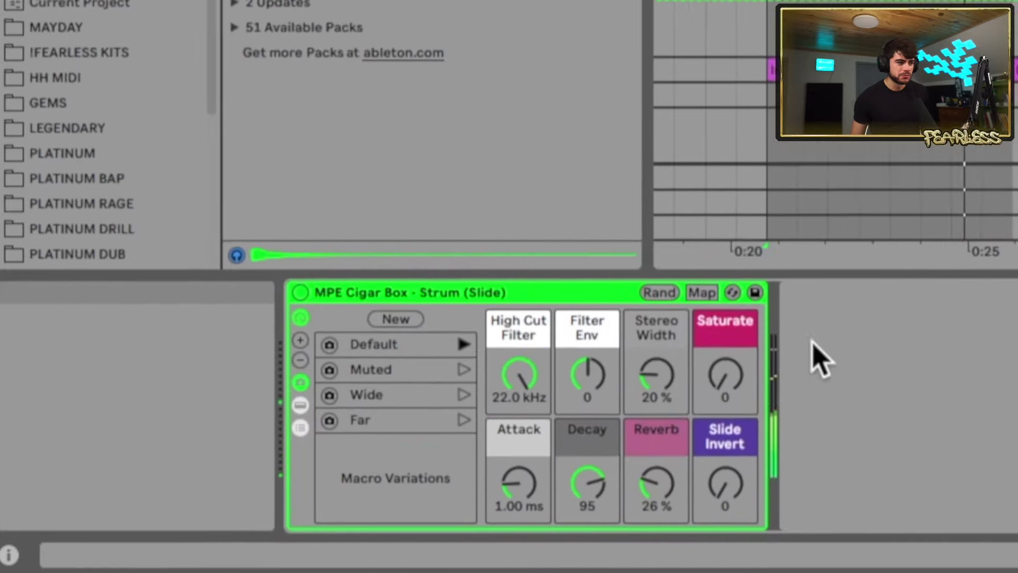
Audition the Muted, Wide and Far macro variations of MPE Cigar Box - Strum (Slide) during playback.
left_click(464, 370)
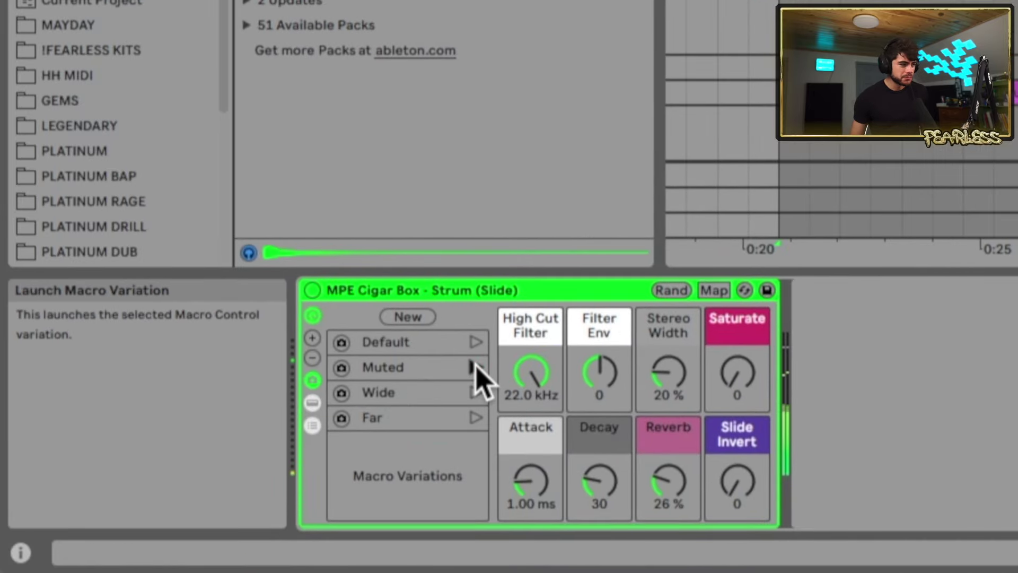
left_click(475, 392)
left_click(475, 417)
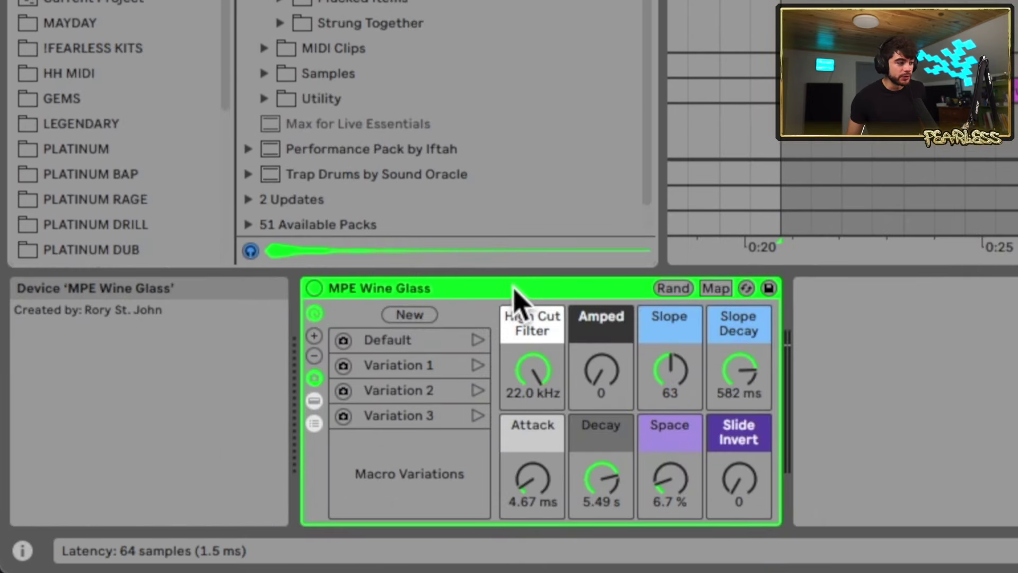
Audition Variation 1, 2 and 3 of the MPE Wine Glass rack, then recall its Default variation.
left_click(477, 365)
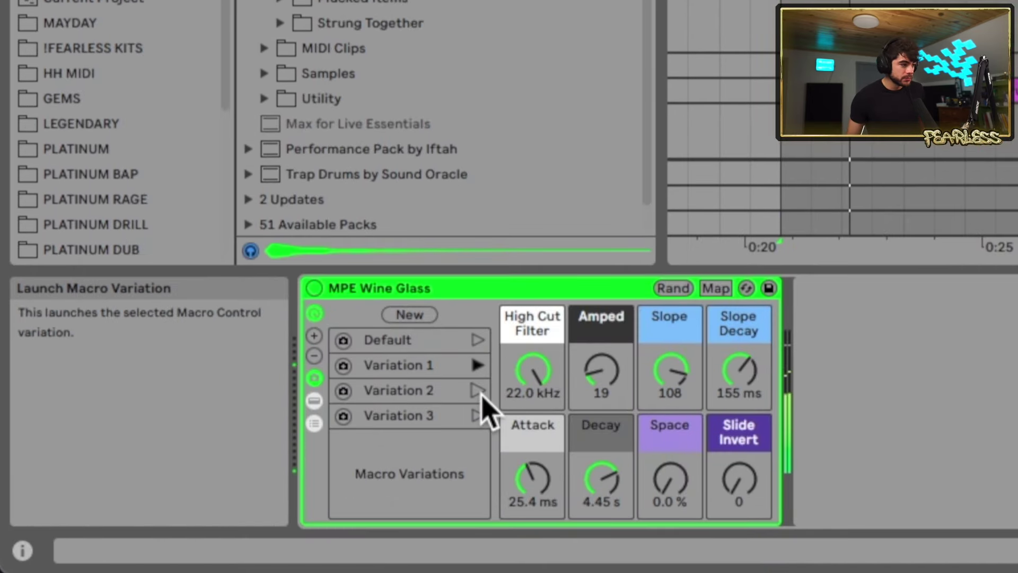
left_click(477, 391)
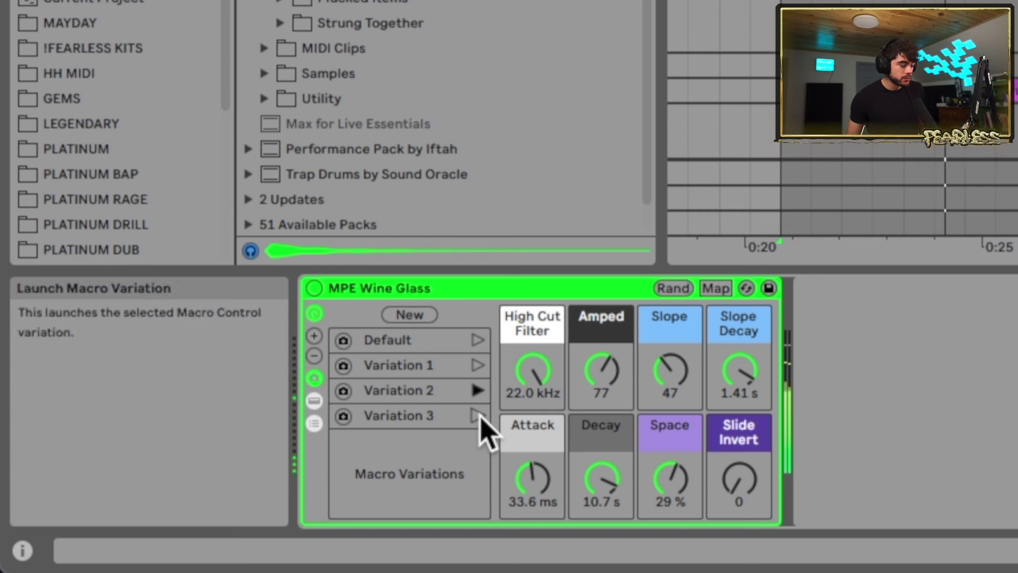
left_click(477, 415)
left_click(477, 340)
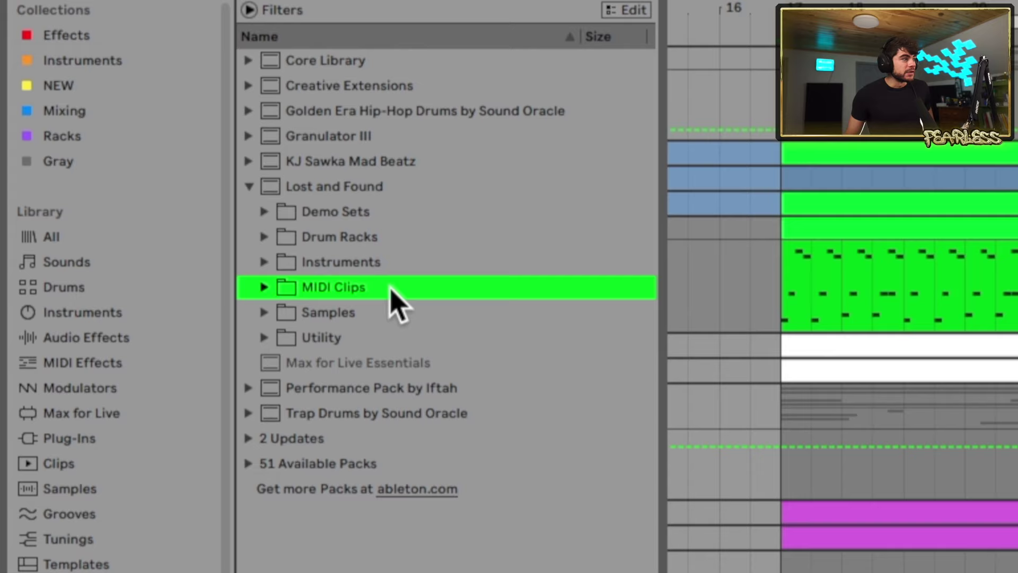
Open the Tonal folder in Lost and Found's MIDI Clips and preview several of its clips.
left_click(391, 287)
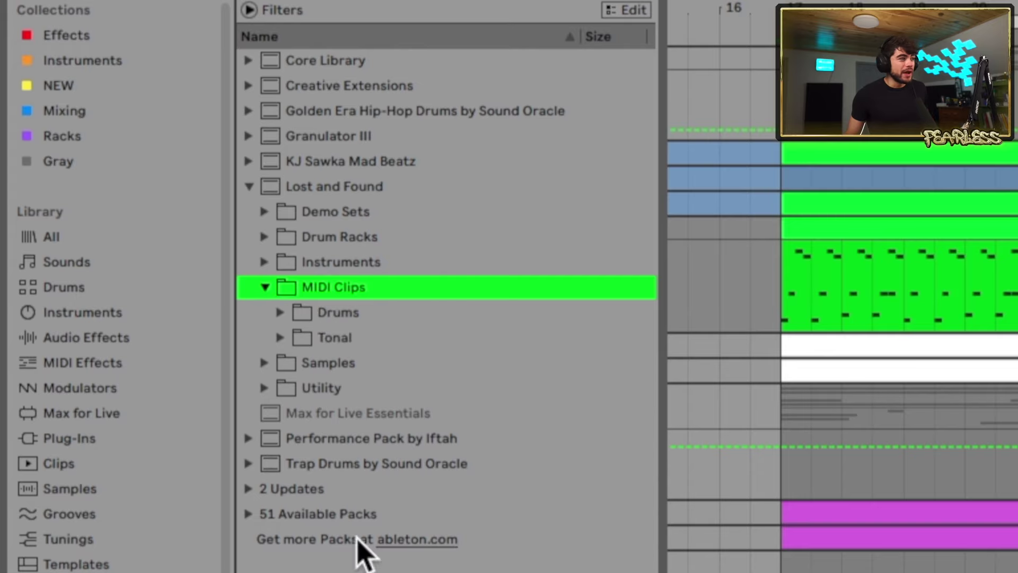
left_click(293, 339)
left_click(285, 340)
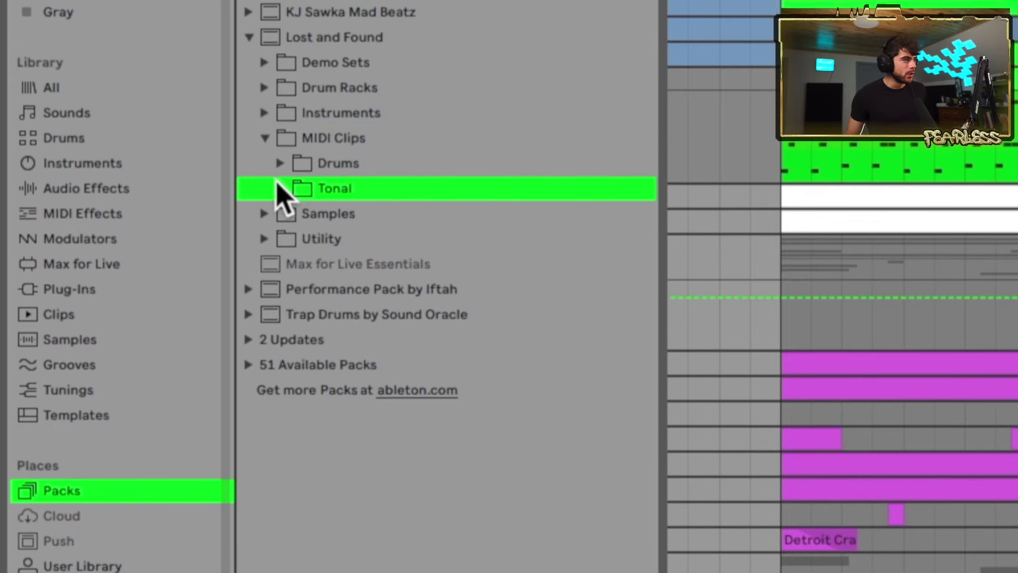
left_click(284, 340)
left_click(377, 421)
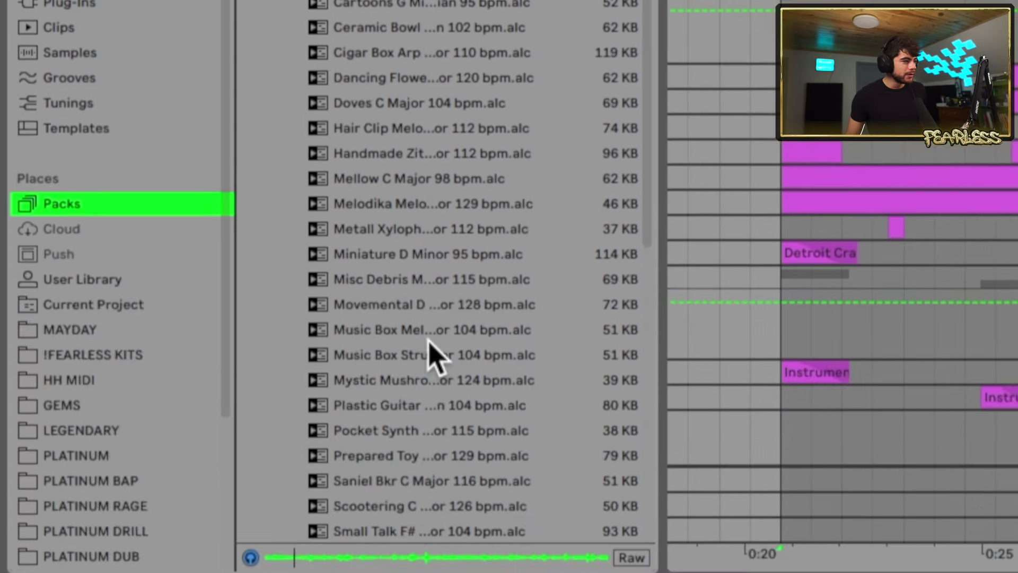
left_click(429, 297)
left_click(438, 364)
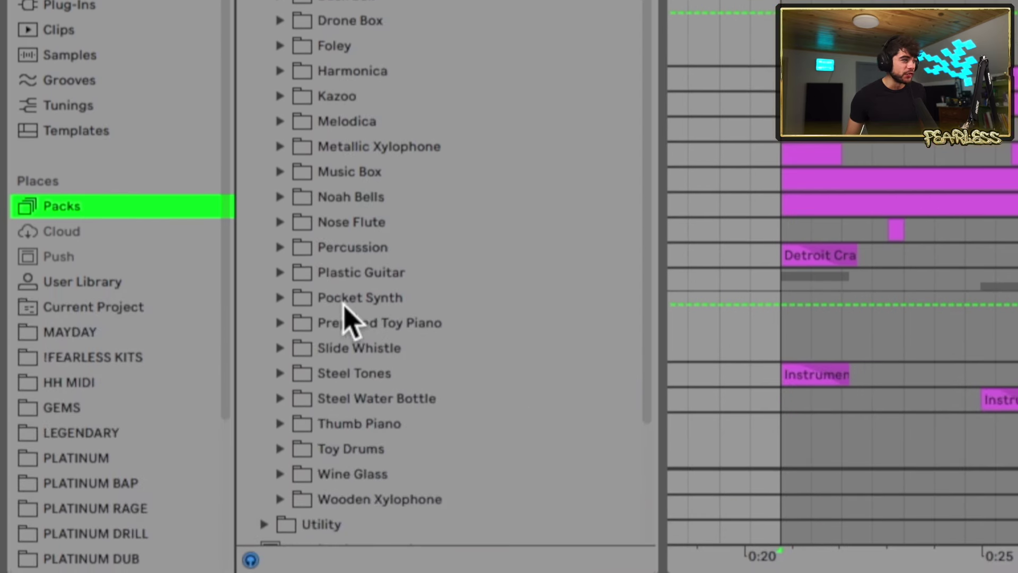
Preview several Plastic Guitar samples from Lost and Found, including A2 v1 rr2 and A3 v1 rr3, then collapse the folder.
left_click(381, 557)
key("Right")
key("Down")
key("Down")
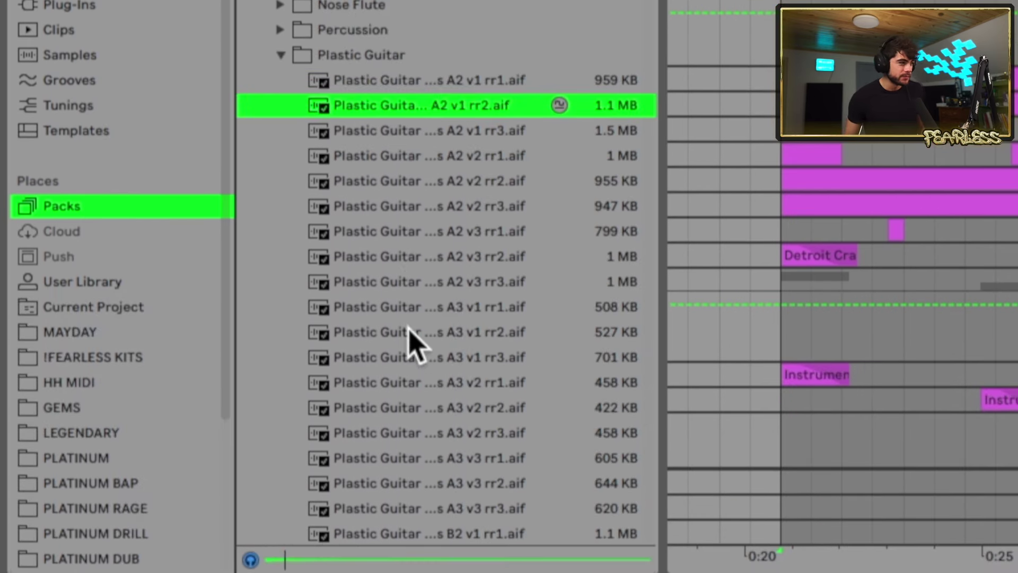
left_click(469, 331)
key("Down")
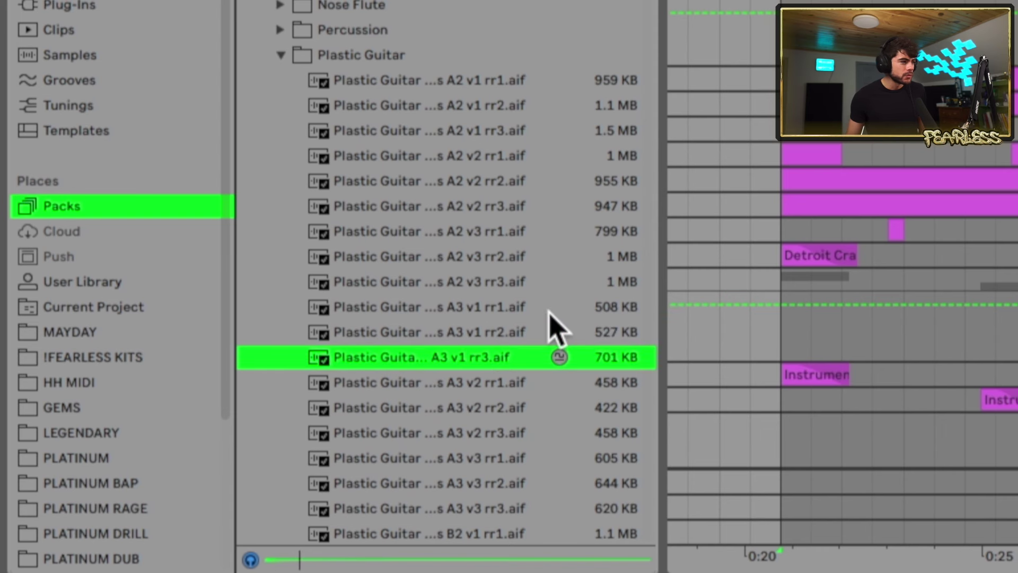
left_click(291, 59)
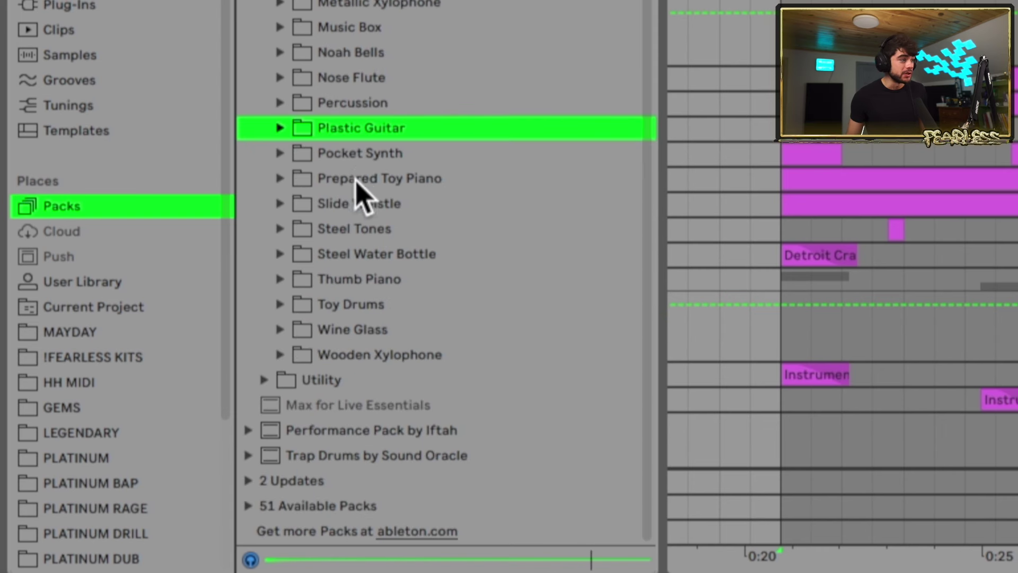
Preview Steel Tone Felt v02 rr2.aif and v03 rr2.aif, then a sample from the Thumb Piano folder.
left_click(362, 231)
key("Down")
left_click(419, 361)
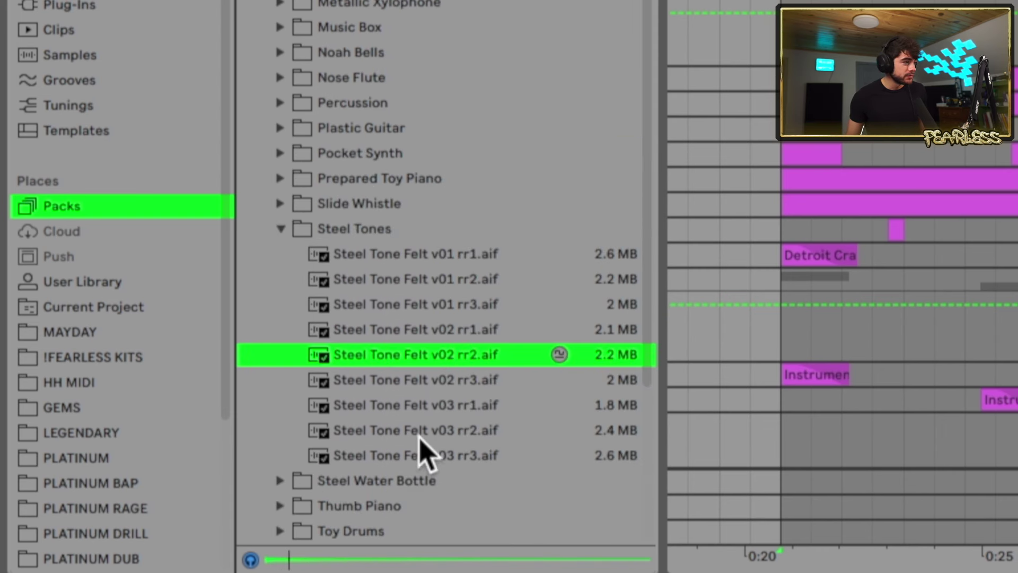
left_click(418, 432)
left_click(382, 506)
left_click(413, 382)
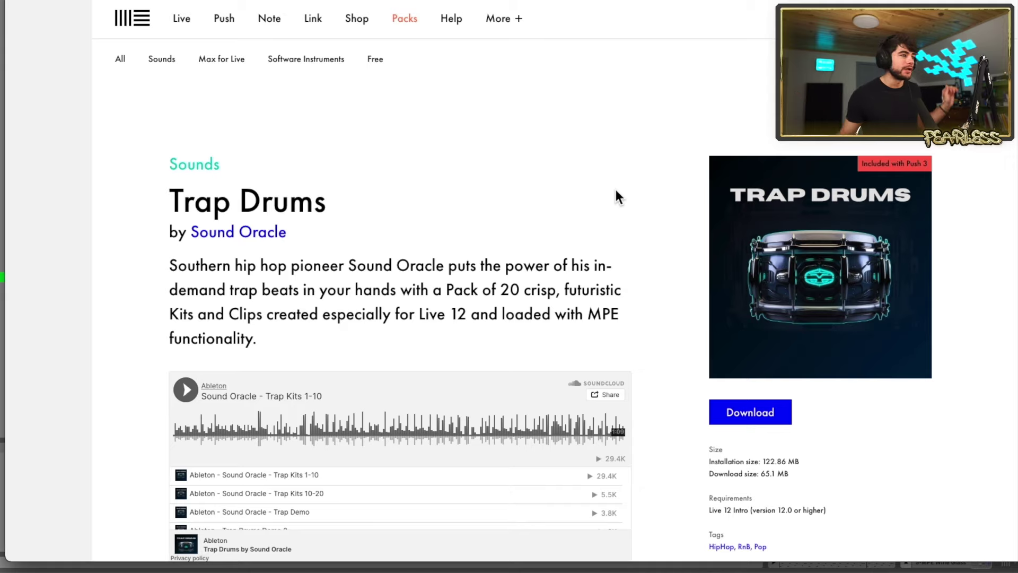
Load 808 Trap Selector Rack.adg from Trap Drums' 808 Bass Rack folder and audition different basses with its 808 Selector macro.
scroll(616, 197, "down", 1)
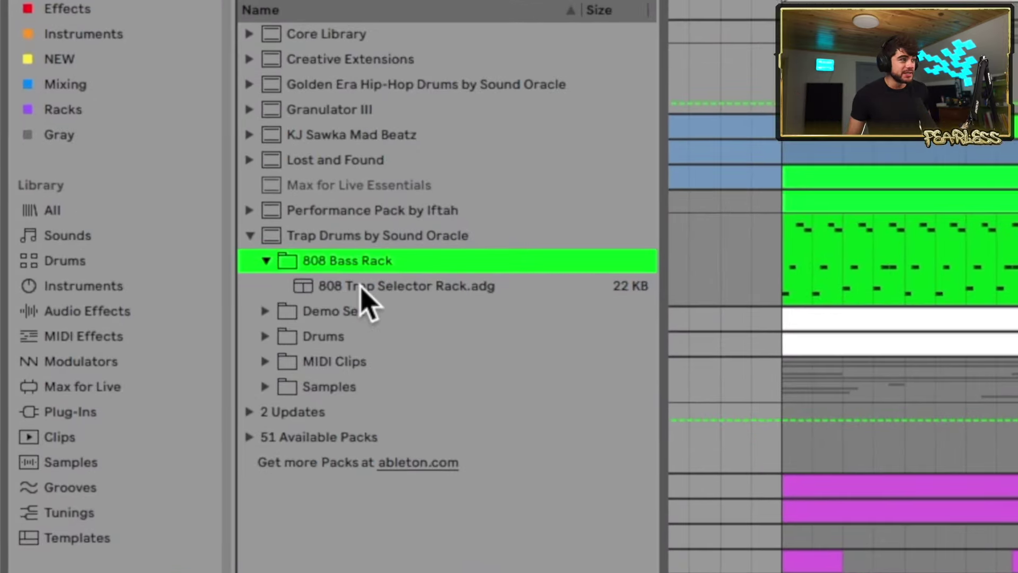
left_click(360, 287)
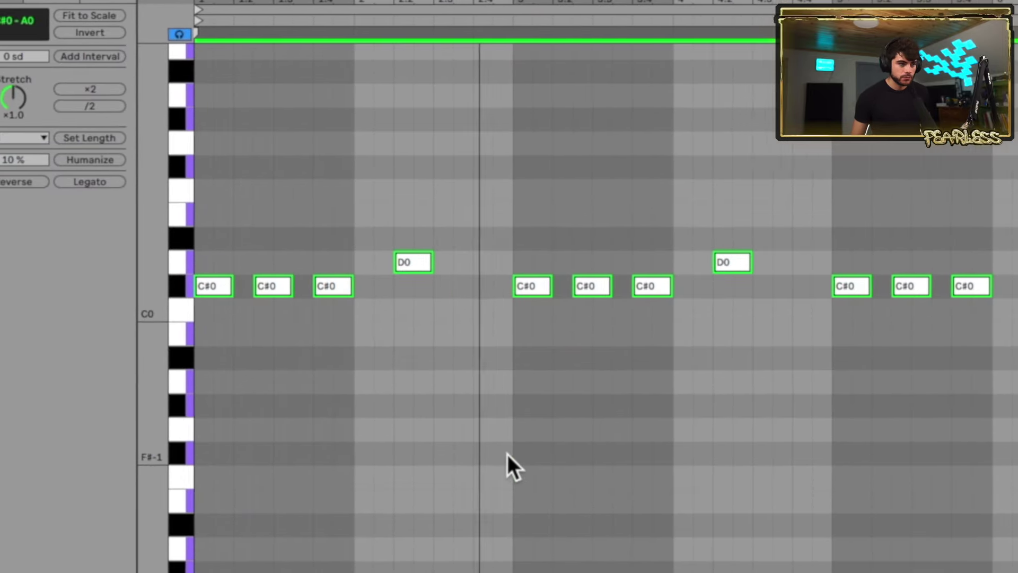
left_click(508, 453)
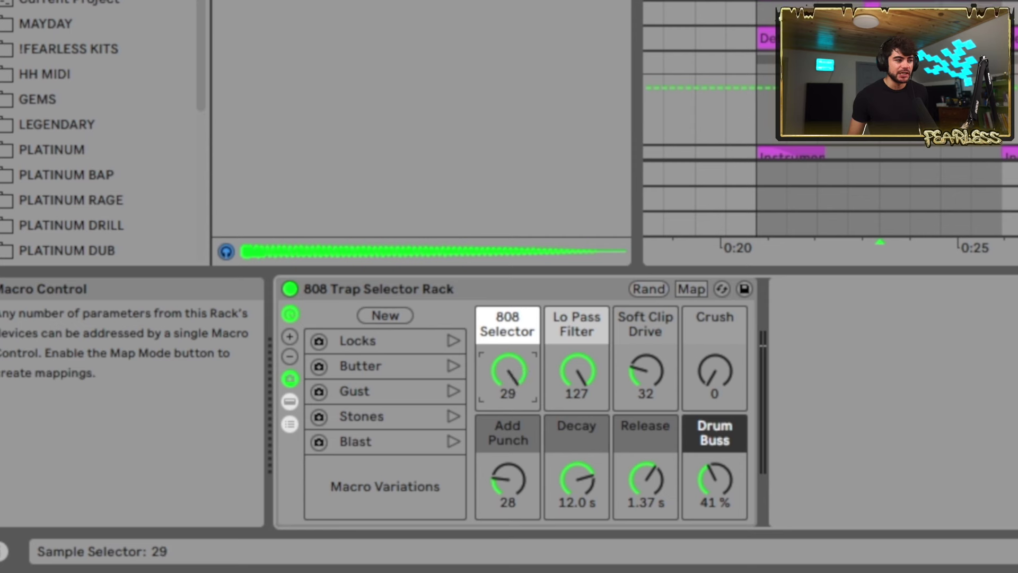
left_click_drag(508, 374, 491, 427)
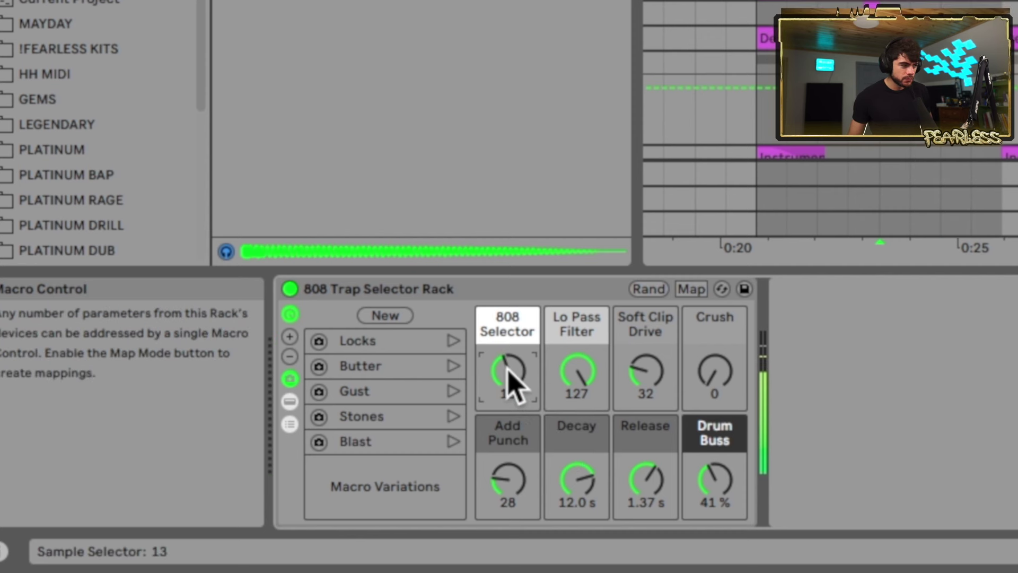
Audition the 808 rack's Locks, Gust, Stones and Blast macro variations, then turn down the Add Punch macro.
left_click(455, 341)
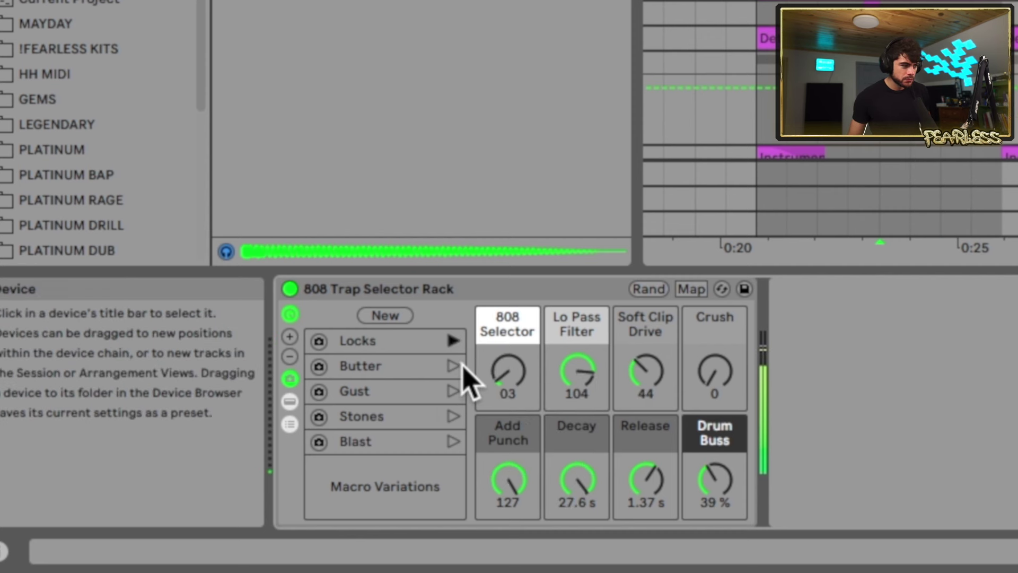
left_click(455, 392)
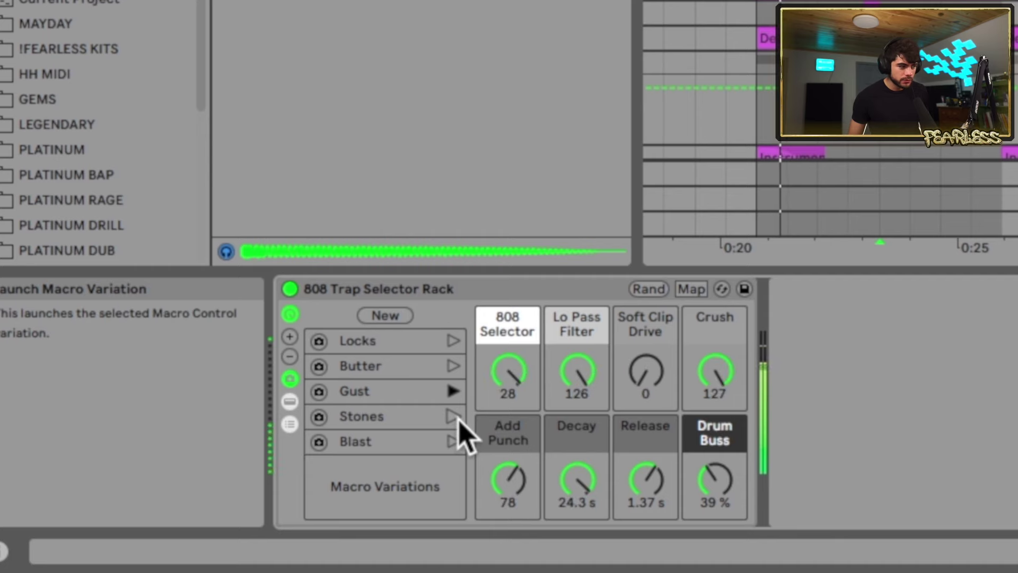
left_click(454, 418)
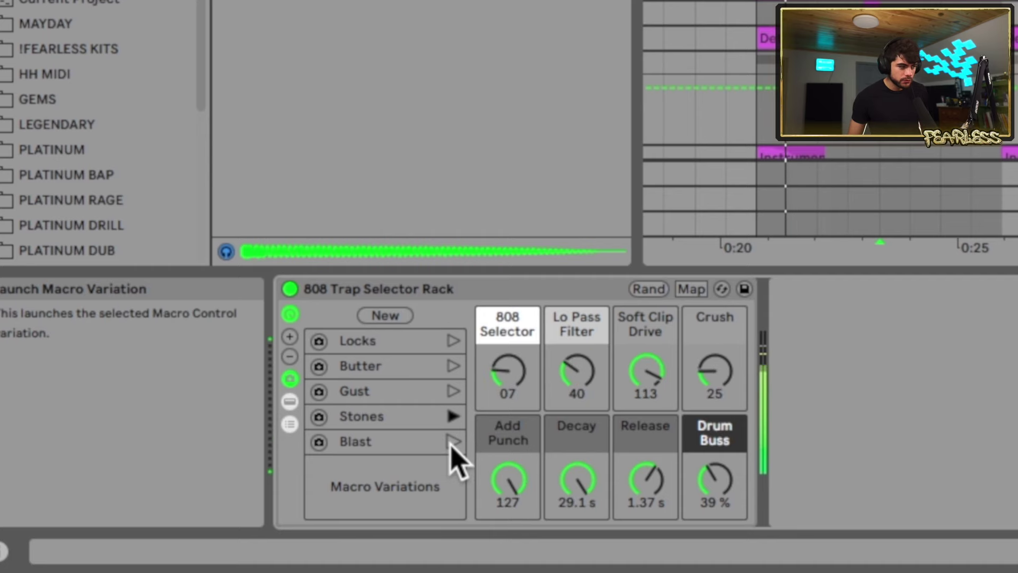
left_click(453, 441)
left_click_drag(504, 484, 504, 525)
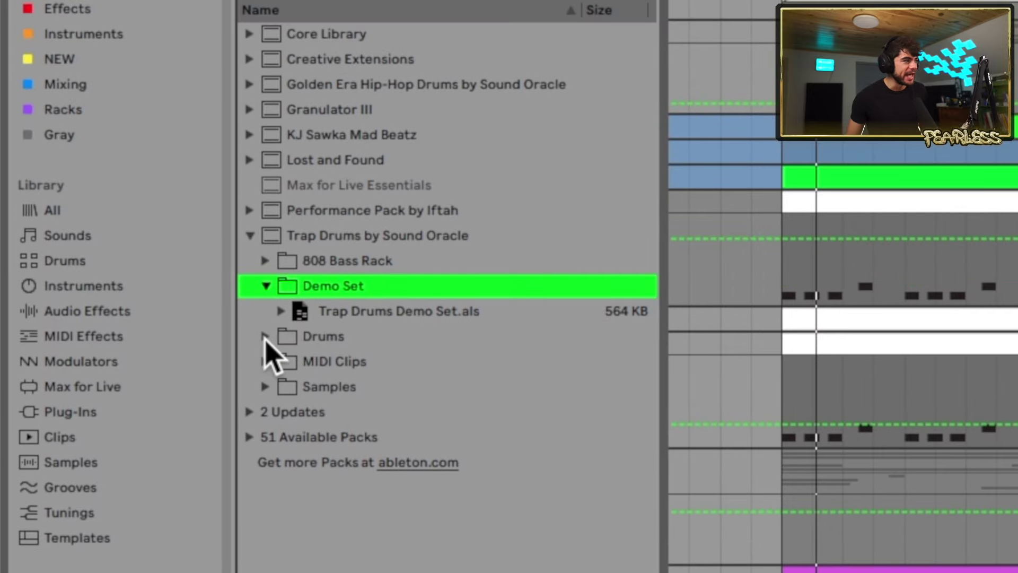
Open the Trap Drums pack's Drums folder, preview the Enigma, Flux and Horizon kits, and load Jaded Kit.adg.
left_click(265, 337)
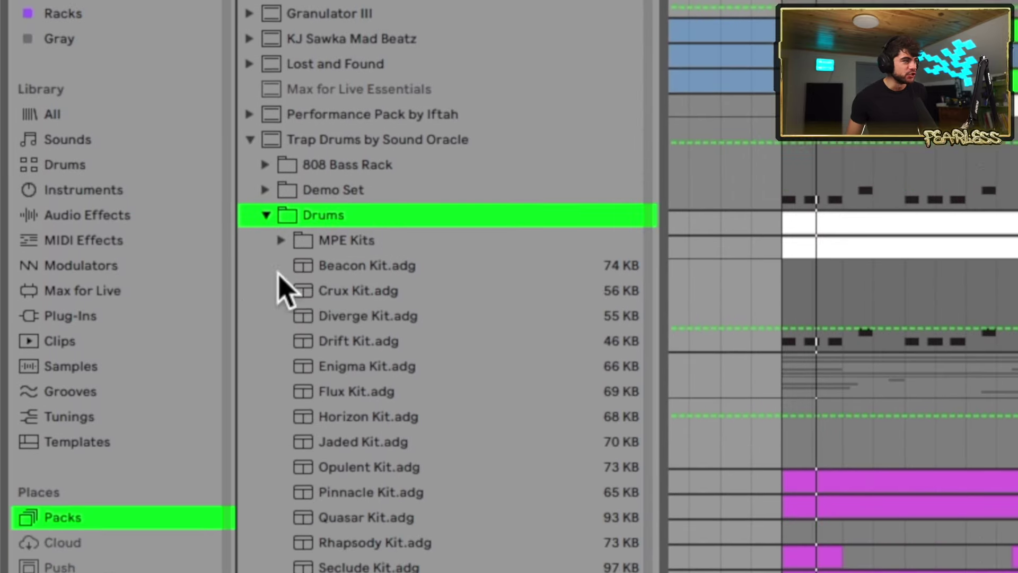
left_click(419, 440)
key("Down")
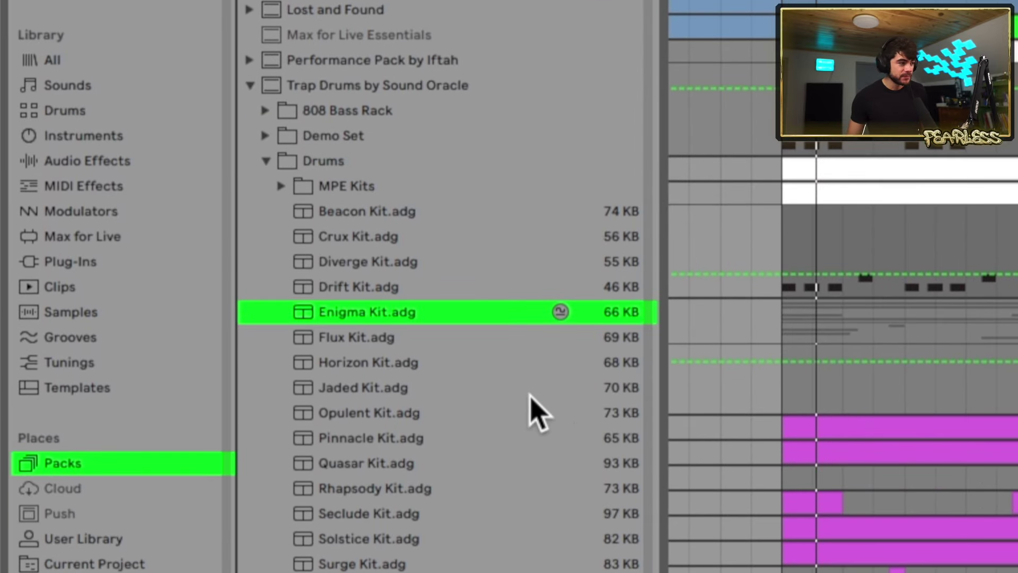
key("Down")
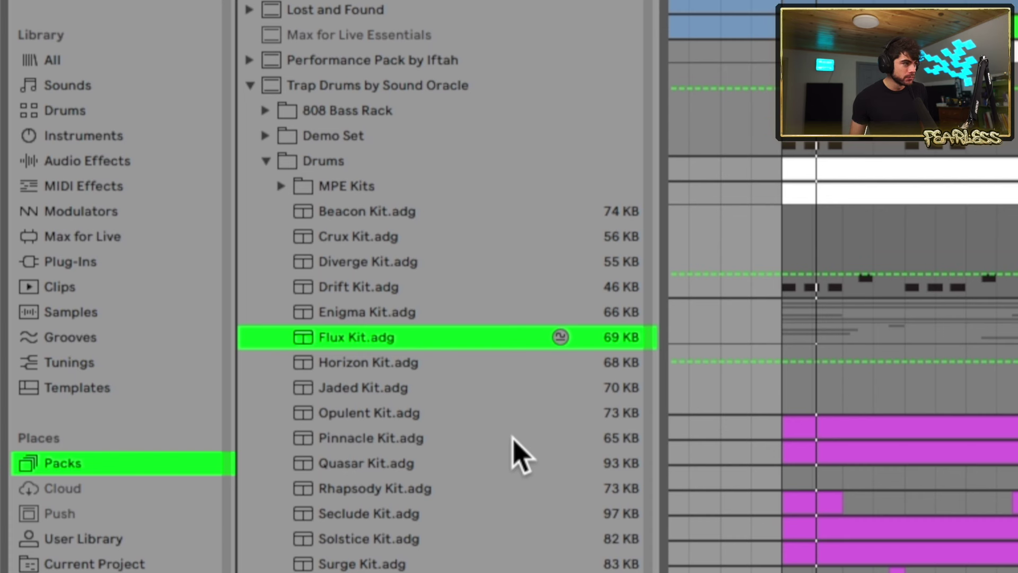
key("Down")
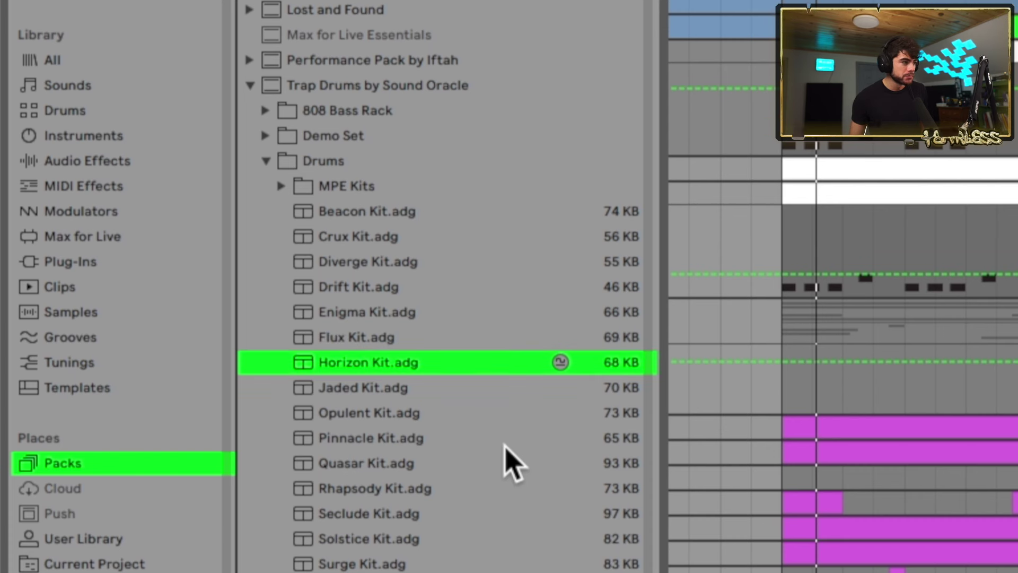
key("Down")
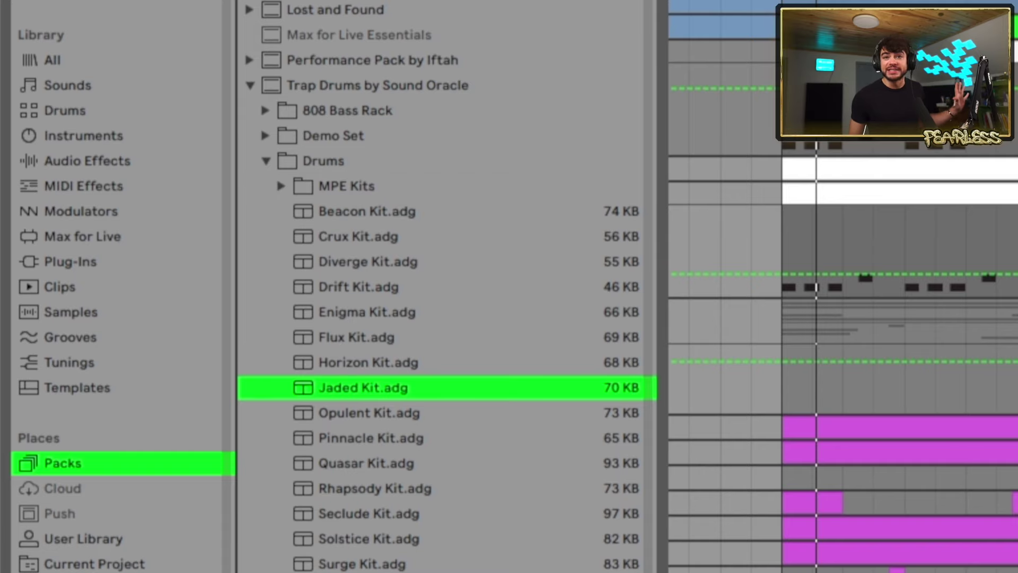
double_click(380, 388)
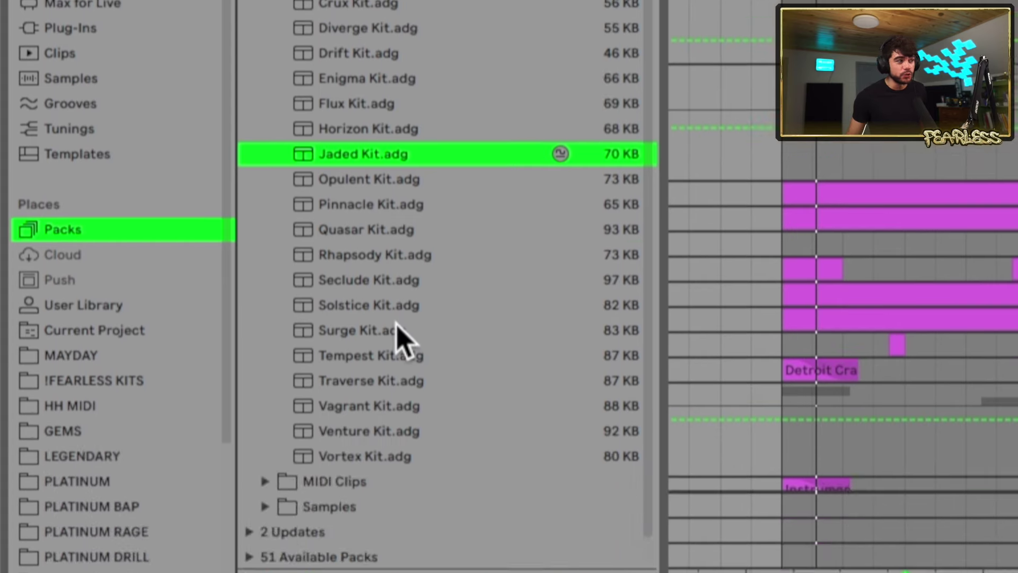
Open the Loops folder in Trap Drums' Samples, preview Hihat Loop Trap 140 bpm 05.aif and browse the other loops, then collapse the folder.
left_click(403, 467)
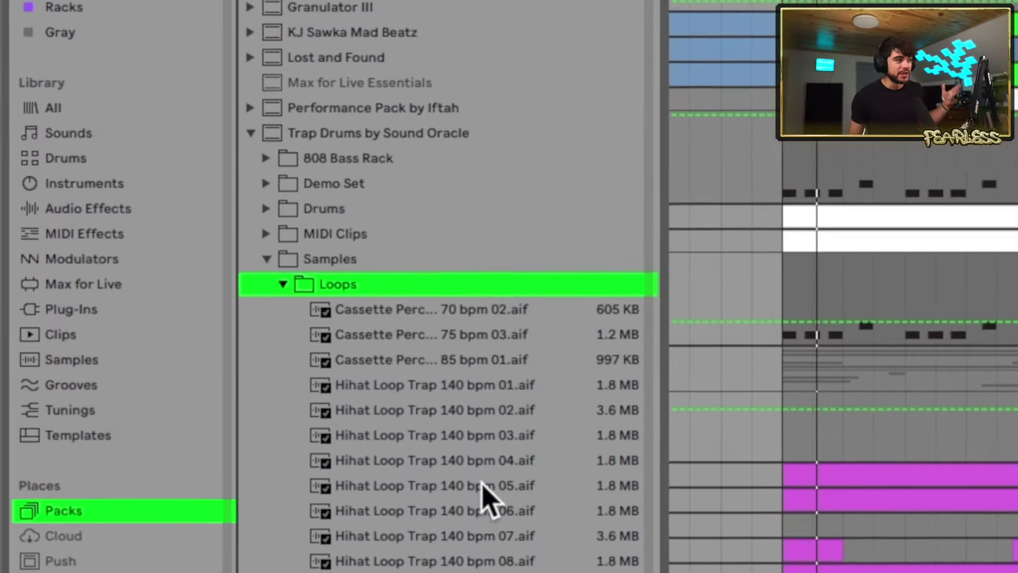
left_click(483, 485)
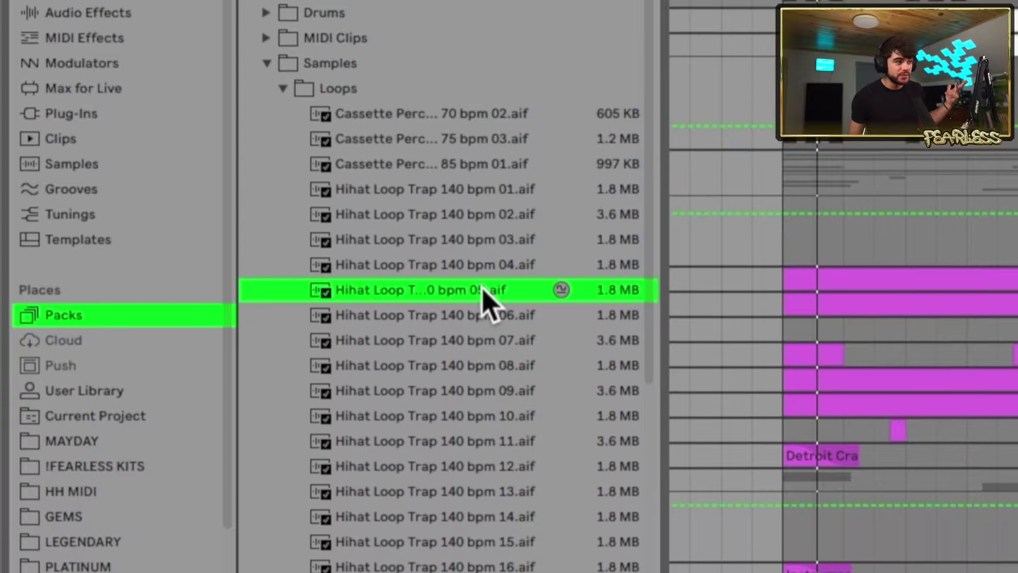
scroll(481, 477, "down", 5)
left_click(487, 491)
scroll(486, 493, "up", 4)
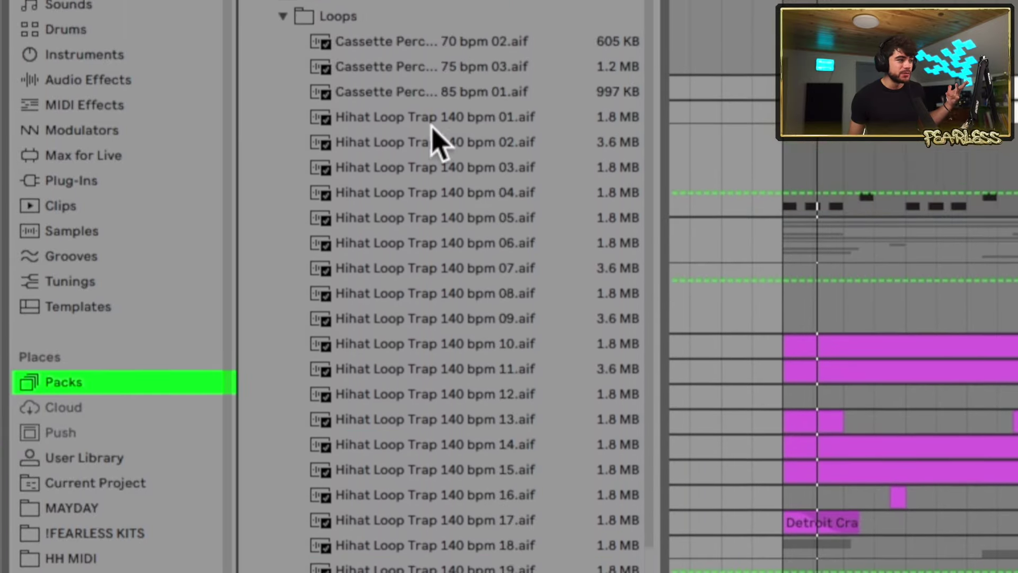
left_click(312, 162)
left_click(283, 145)
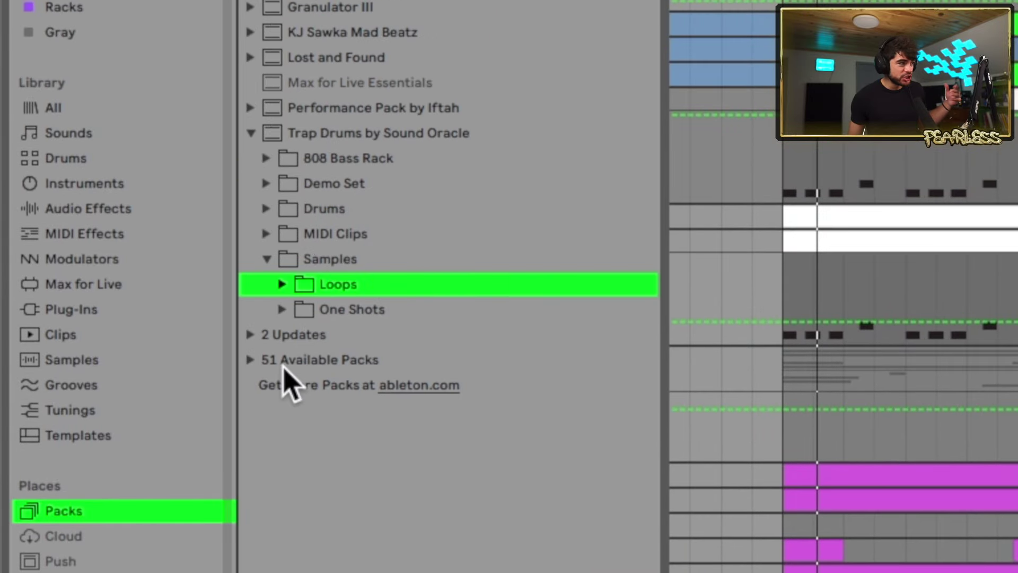
Open the 808 Bass folder in One Shots and preview its samples from 808 Bass Trap 03.aif through 10.aif.
left_click(296, 312)
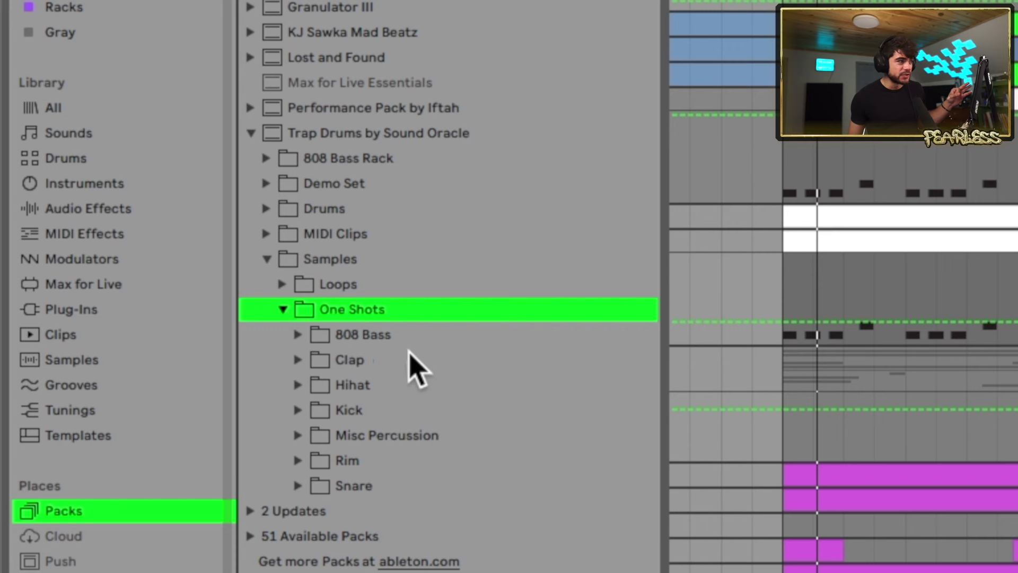
key("Down")
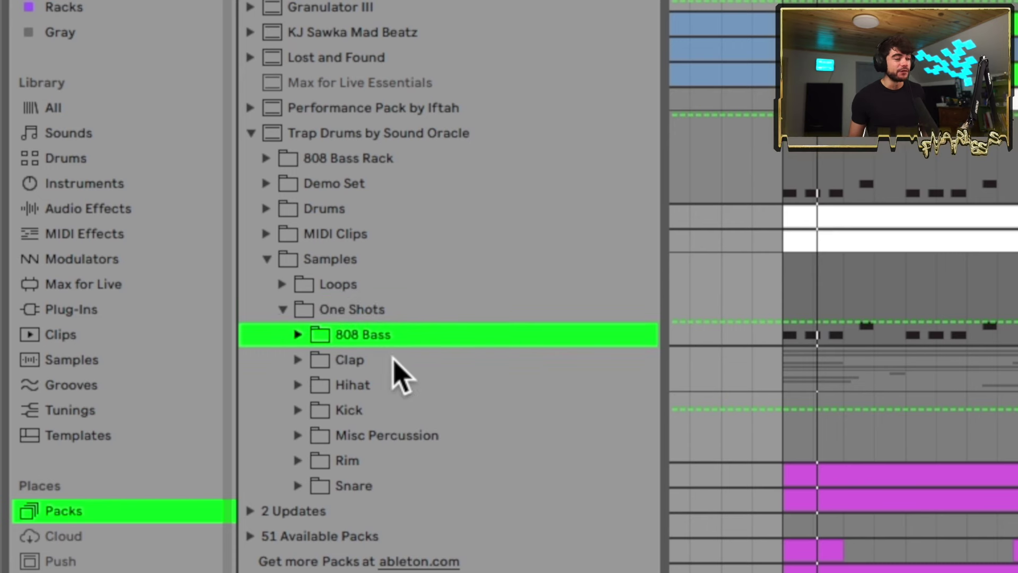
left_click(395, 335)
left_click(430, 282)
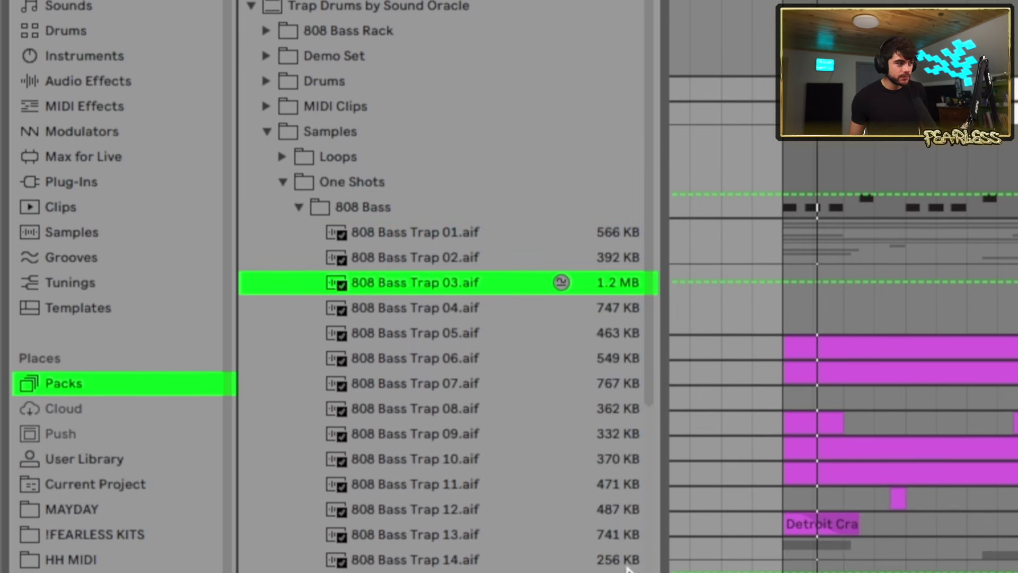
key("Down")
left_click(535, 333)
key("Down")
key("Down")
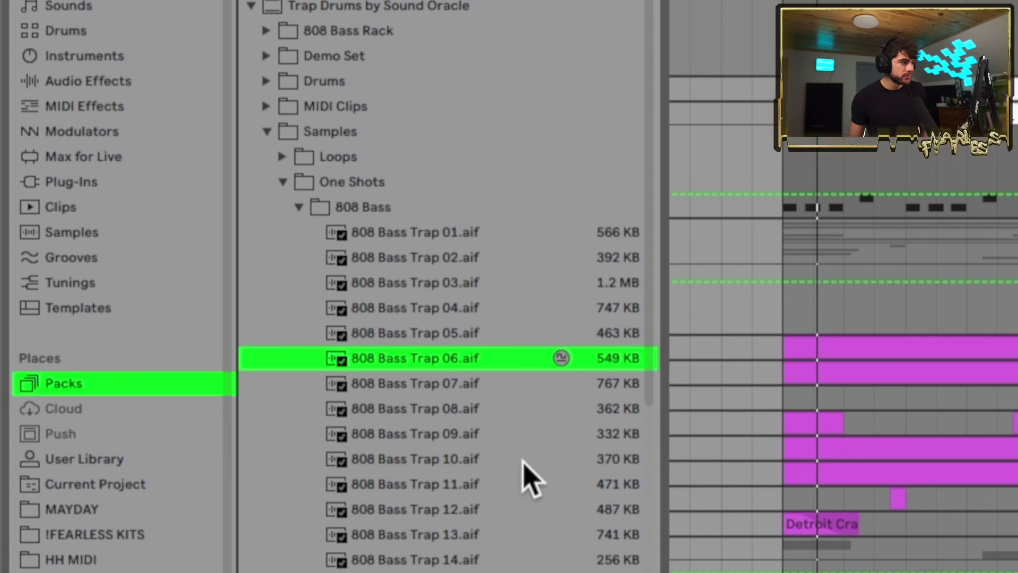
key("Down")
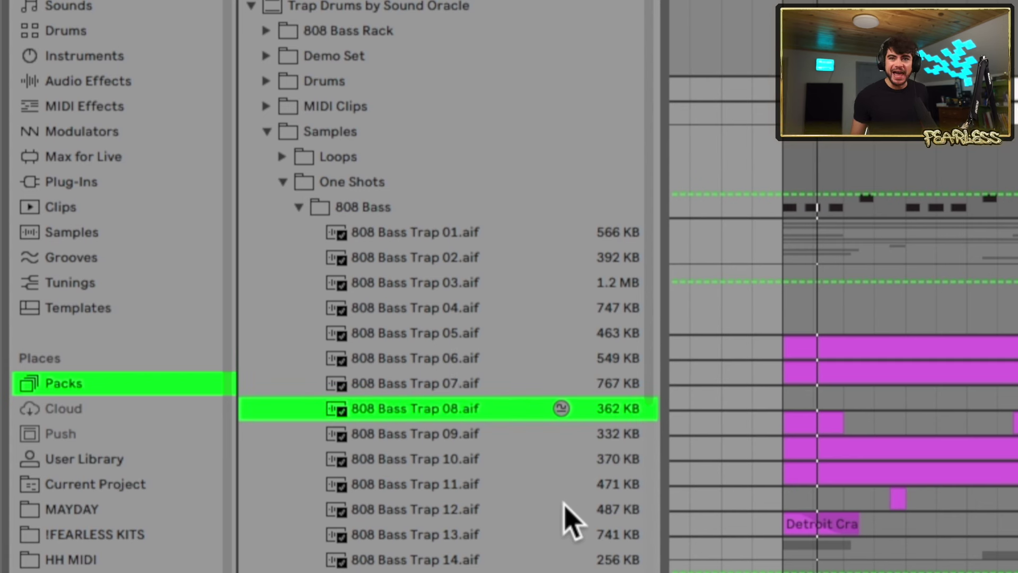
key("Down")
key("Down")
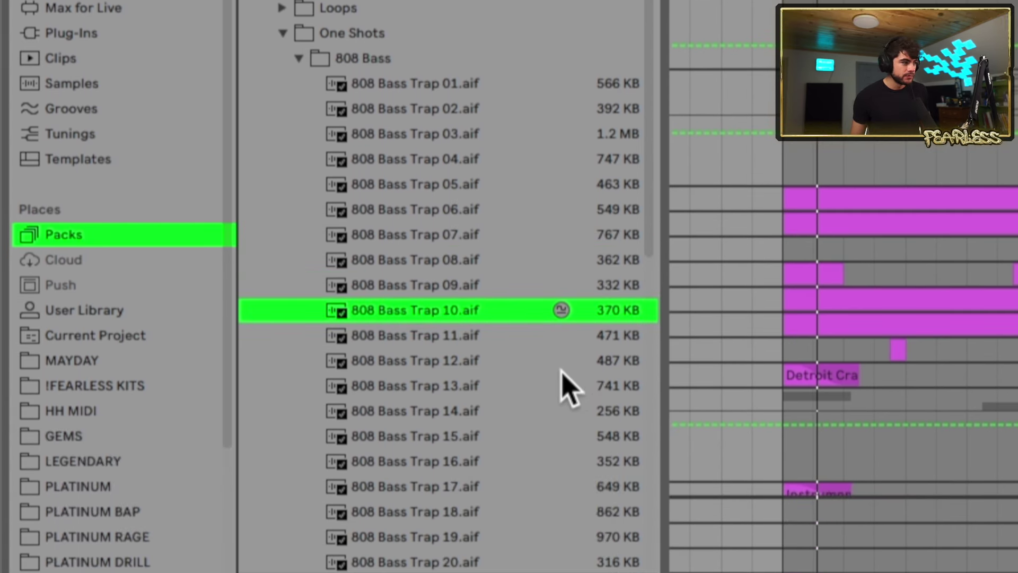
Preview several Clap one-shots, including Clap Trap 04.aif and 05.aif, then collapse the Clap folder.
key("Down")
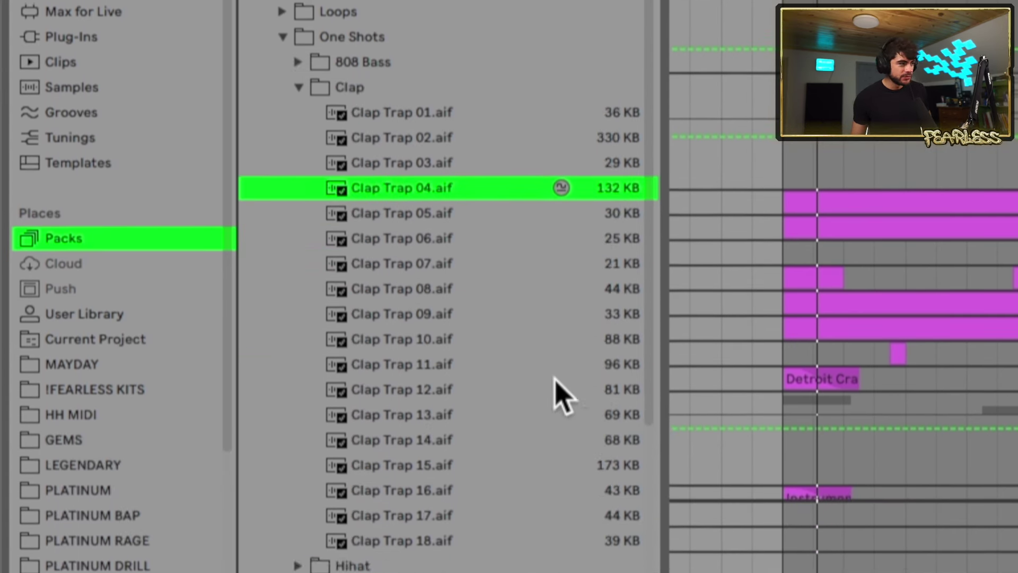
key("Down")
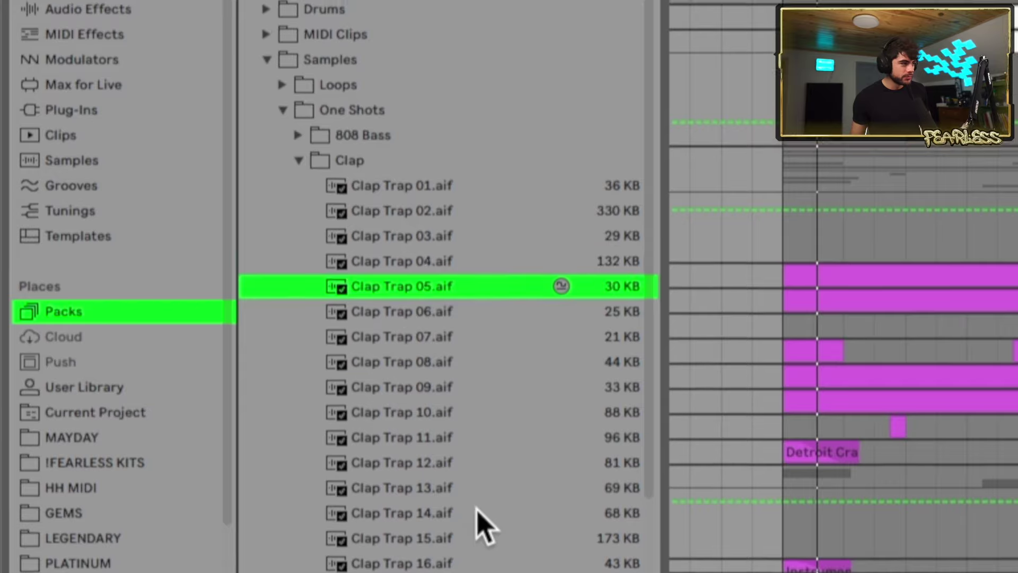
left_click(469, 465)
key("Down")
key("Left")
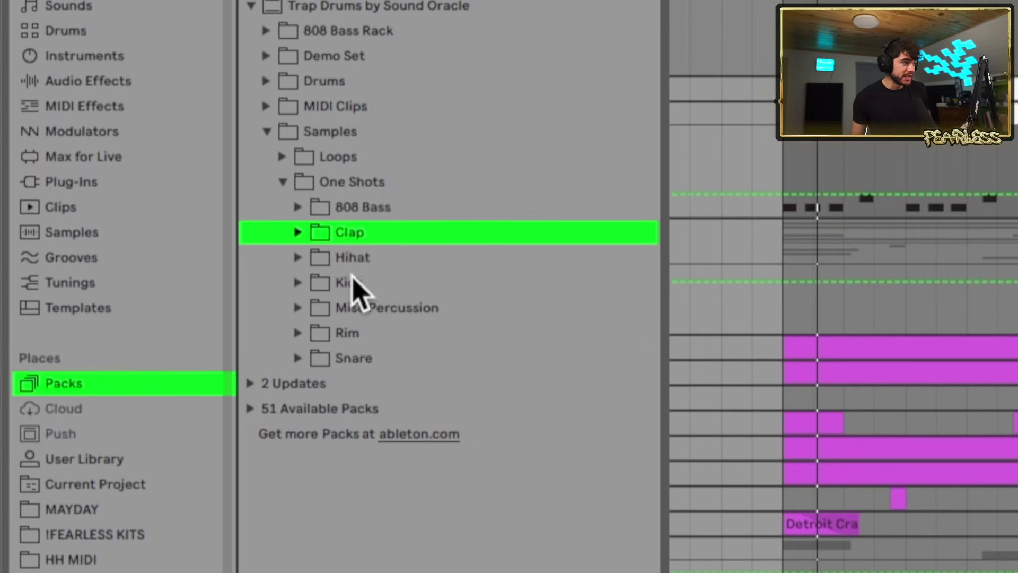
Open the Kick folder in One Shots and preview several kicks, including Kick Trap 12.aif.
left_click(351, 11)
key("Down")
left_click(477, 209)
key("Down")
key("Down")
key("Down")
key("Down")
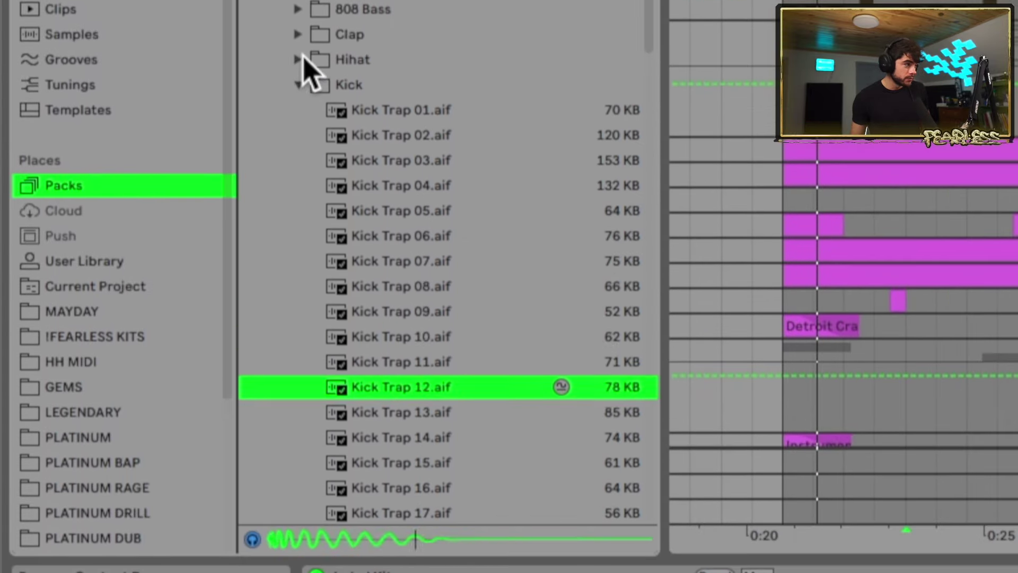
Open the Hihat folder in One Shots and preview several closed hi-hats, including Hihat Closed Trap 41.aif.
left_click(304, 58)
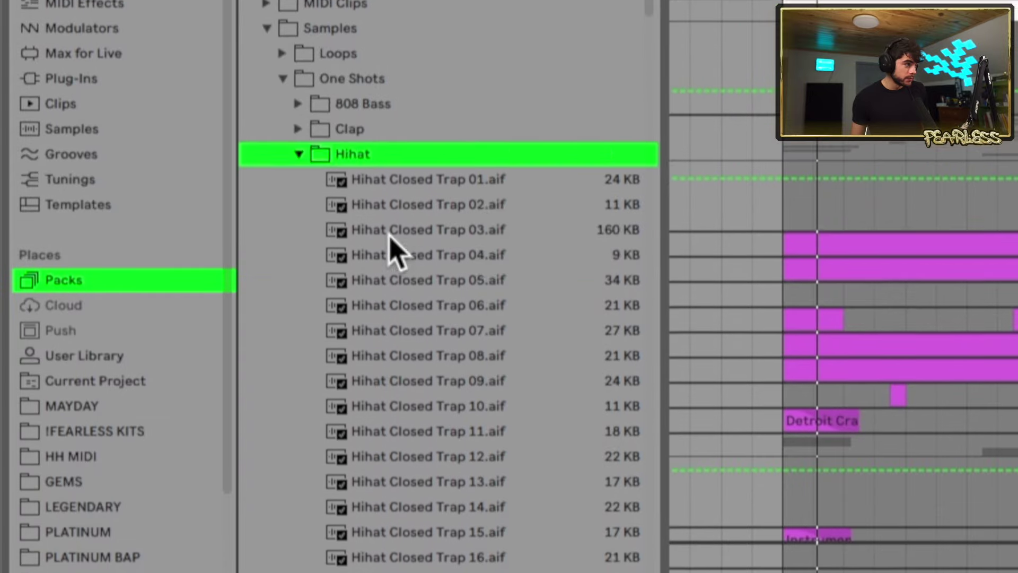
key("Down")
key("Down")
key("Down")
key("Down")
key("Down")
scroll(414, 391, "down", 4)
scroll(416, 512, "down", 10)
left_click(409, 428)
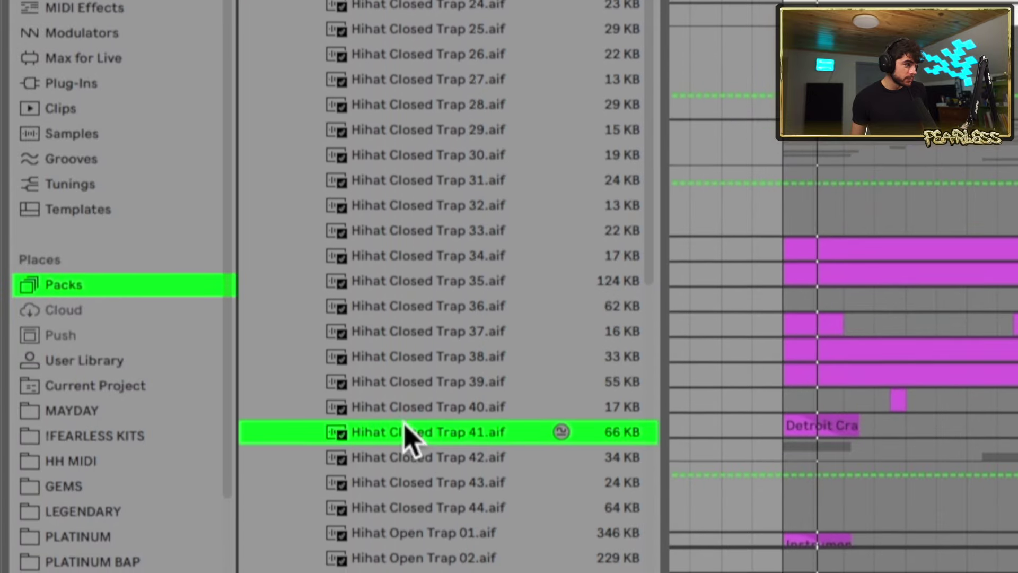
Preview several open hi-hats from the Hihat folder, starting with Hihat Open Trap 30.aif.
scroll(421, 462, "down", 15)
left_click(418, 217)
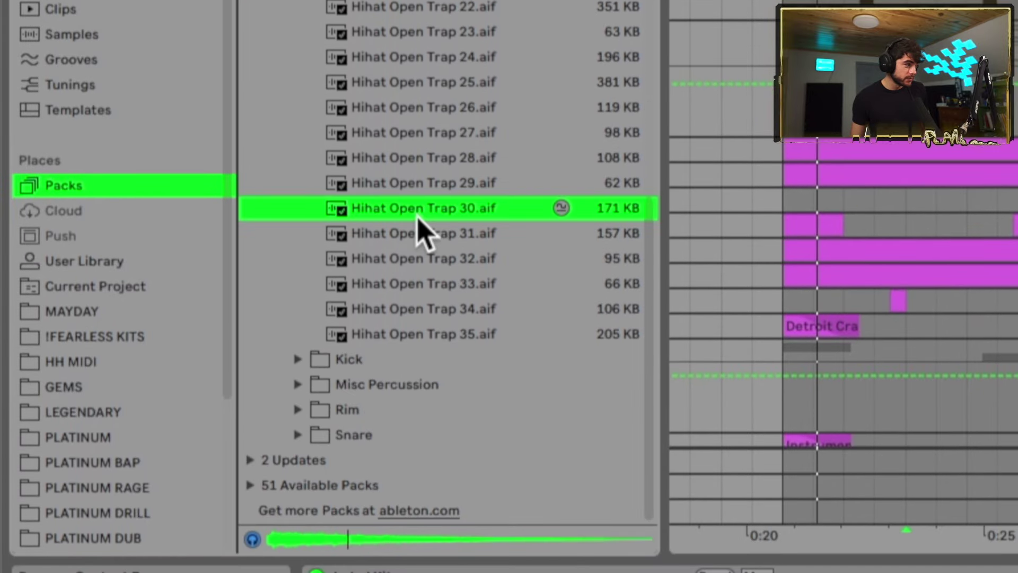
key("Down")
key("Down")
Open the Snare folder in One Shots and preview several snares, including Snare Trap 13.aif.
left_click(299, 430)
scroll(448, 265, "down", 5)
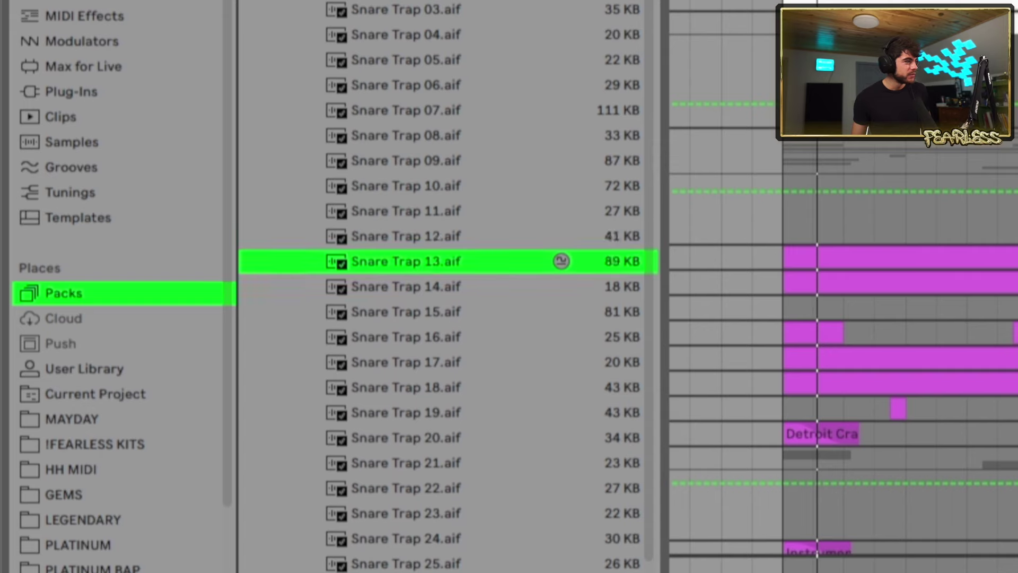
key("Down")
key("Down")
key("Down")
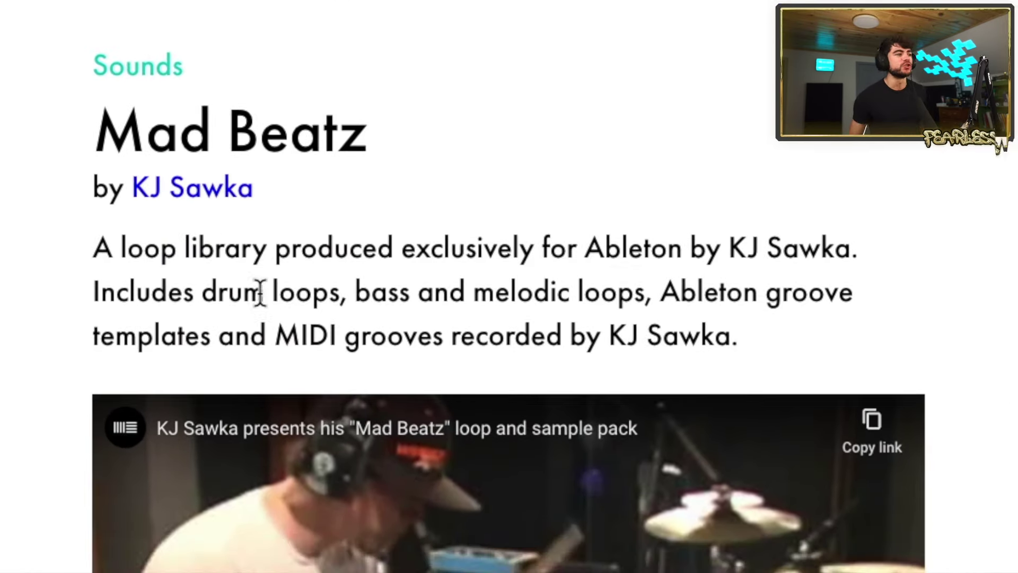
Read the description of the Mad Beatz pack by KJ Sawka on its web page, highlighting part of the text.
left_click_drag(254, 330, 411, 330)
left_click(614, 354)
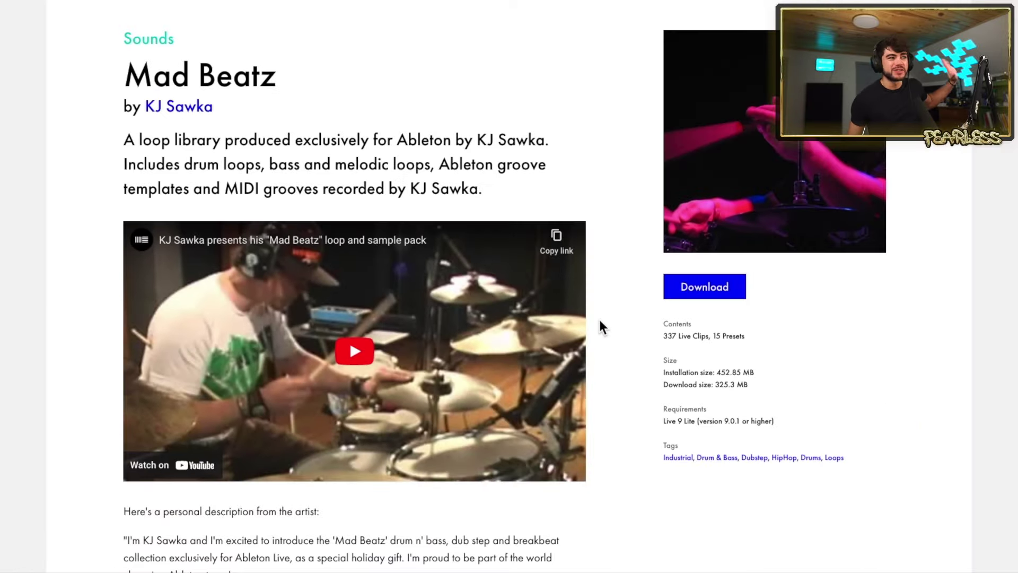
scroll(596, 334, "down", 4)
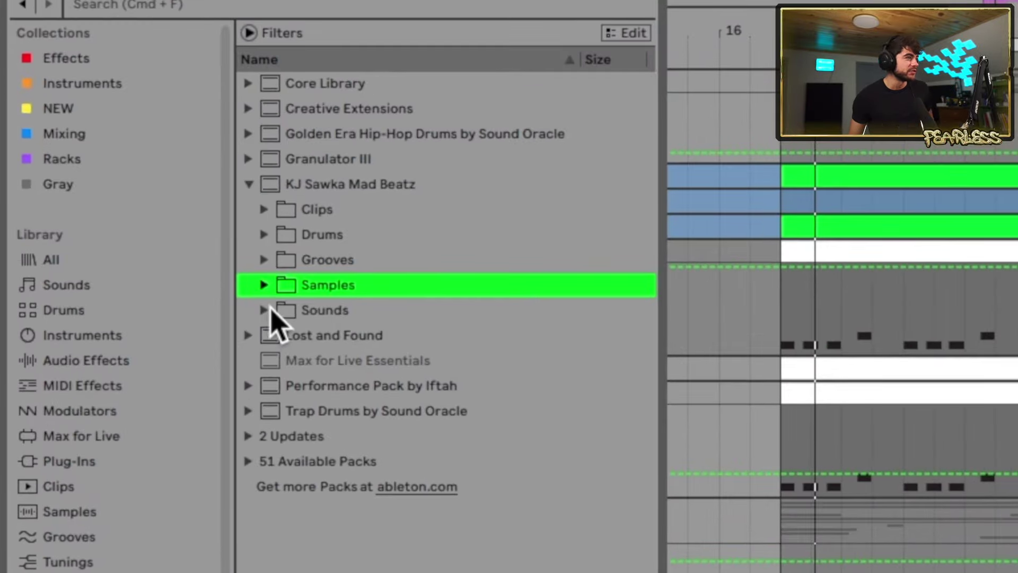
Open the Synth Bass folder under Sounds in the KJ Sawka Mad Beatz pack and preview the bass presets from Bass 1 on.
left_click(263, 310)
left_click(264, 310)
left_click(264, 284)
left_click(264, 285)
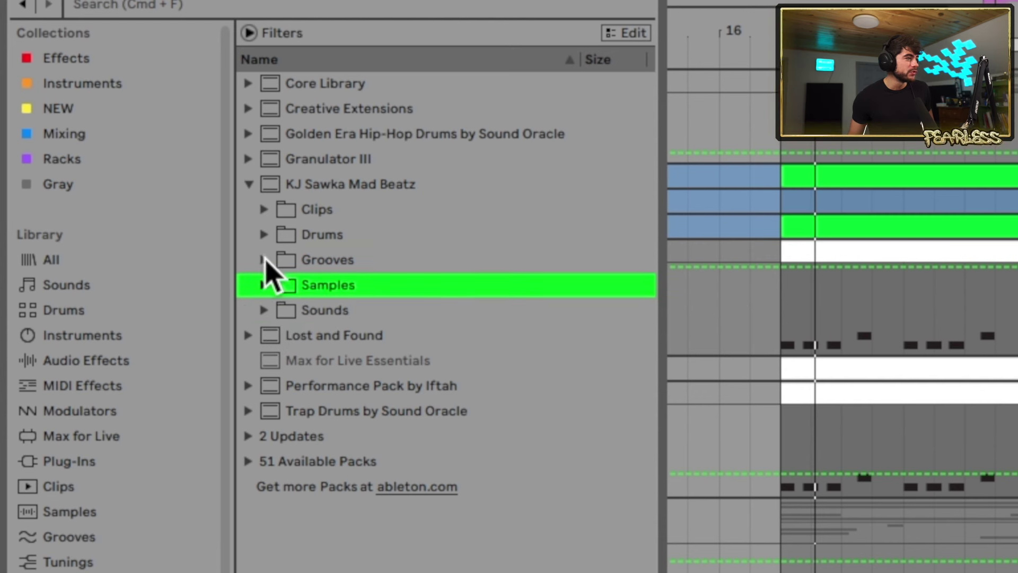
left_click(263, 311)
left_click(409, 294)
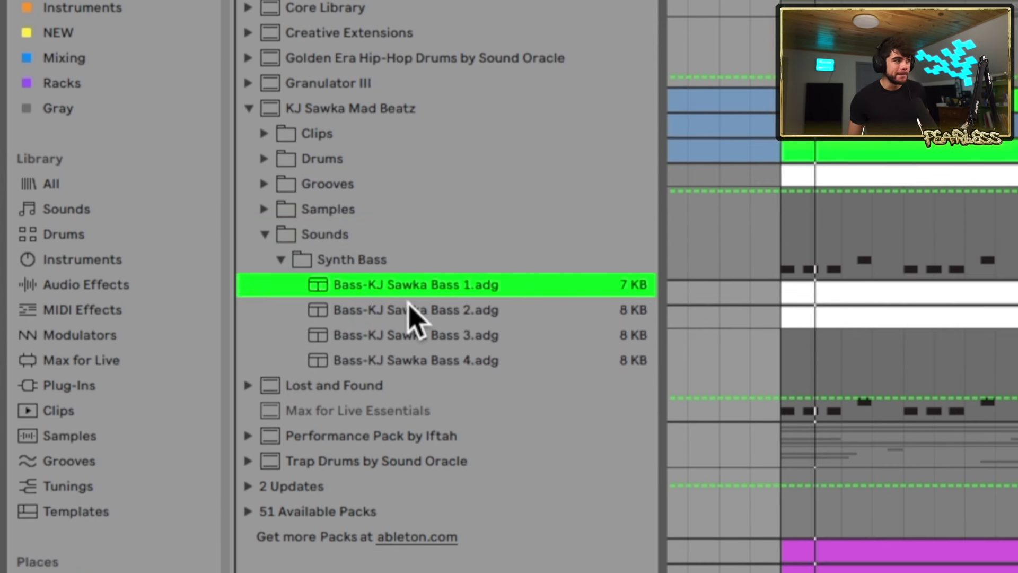
key("Down")
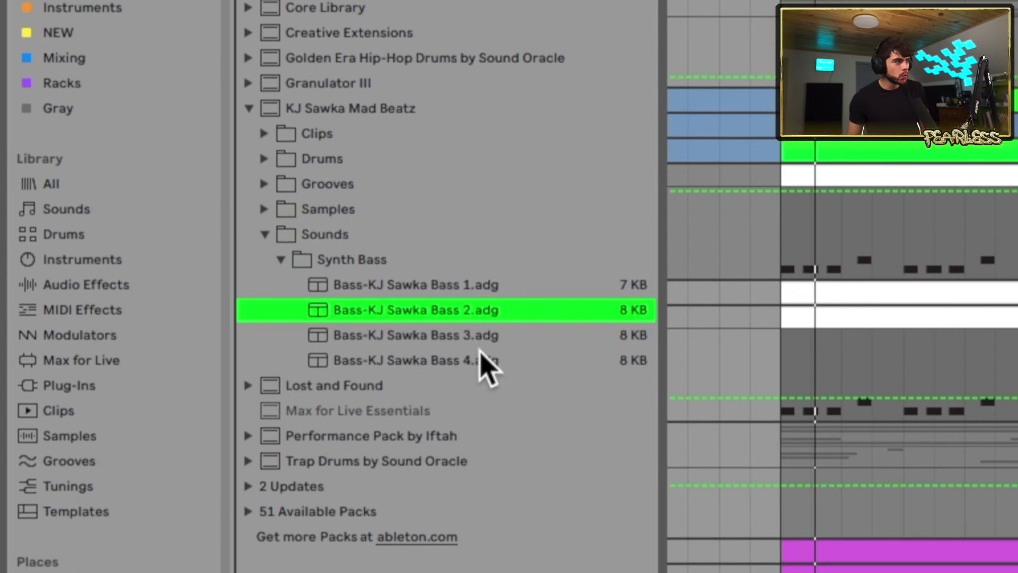
key("Down")
left_click(281, 259)
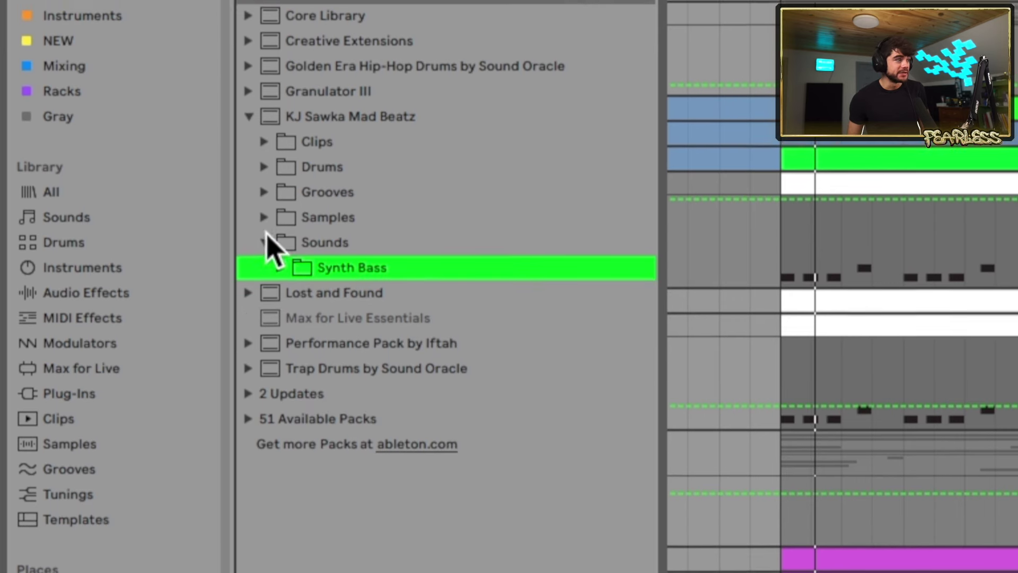
left_click(264, 234)
Open the Acoustic Live Kit Loops folder under Samples and preview a range of loops in its Drum and Bass loops folder.
left_click(268, 209)
left_click(401, 313)
double_click(415, 317)
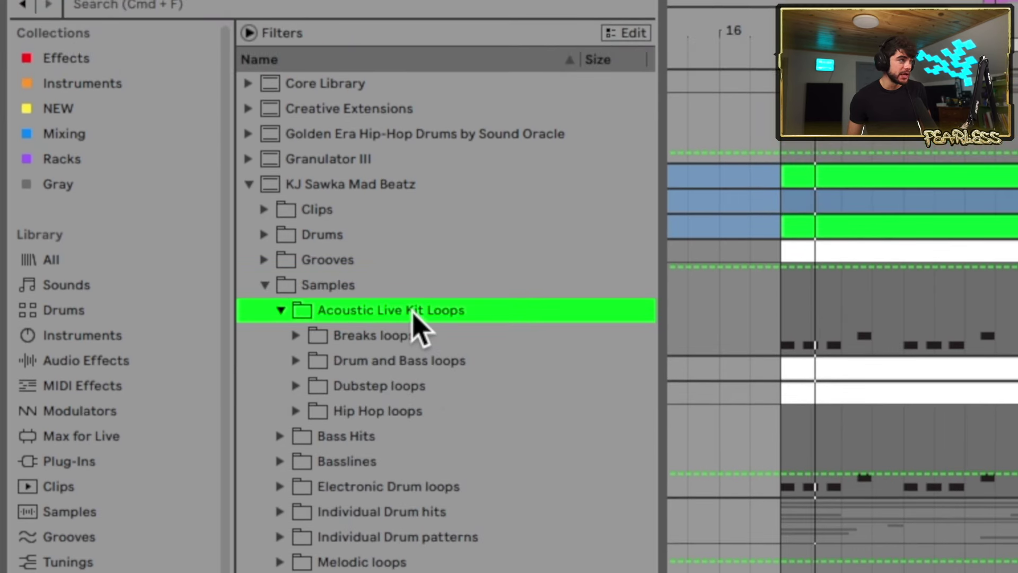
double_click(416, 364)
key("Down")
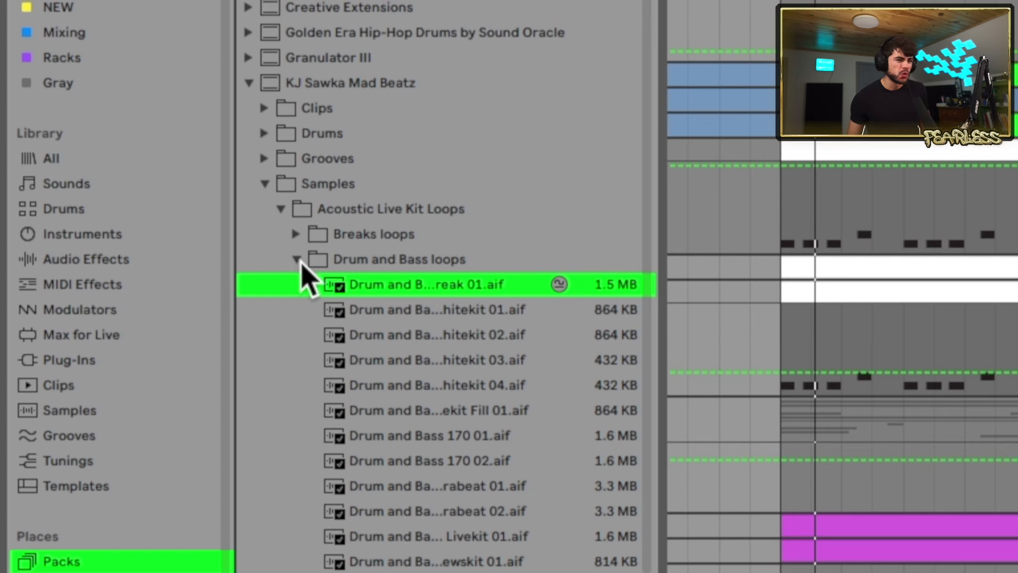
key("Down")
key("Down")
key("Down")
key("Down")
key("Down")
key("Down")
key("Down")
key("Down")
key("Down")
key("Down")
key("Down")
key("Down")
key("Down")
key("Down")
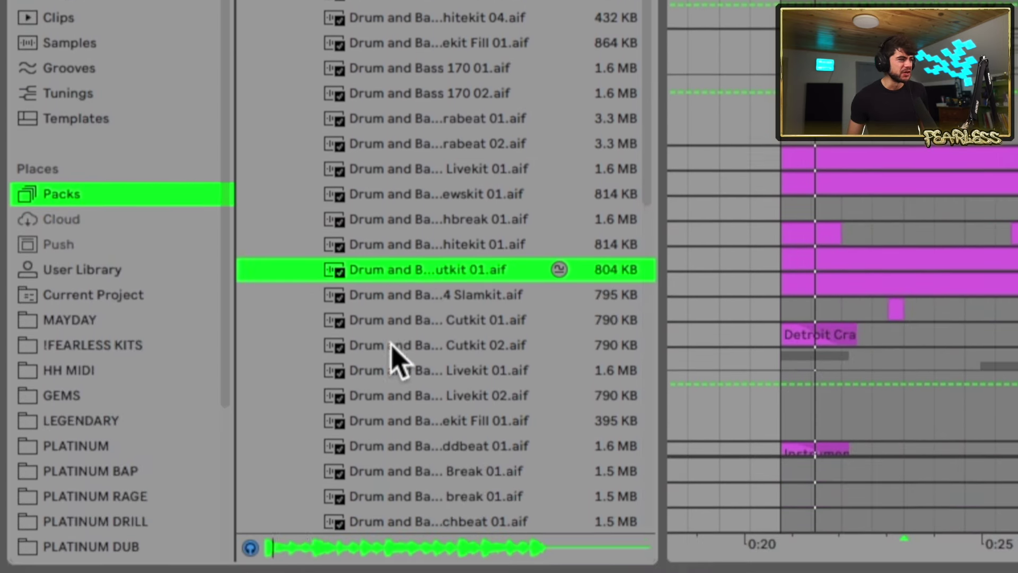
left_click(444, 451)
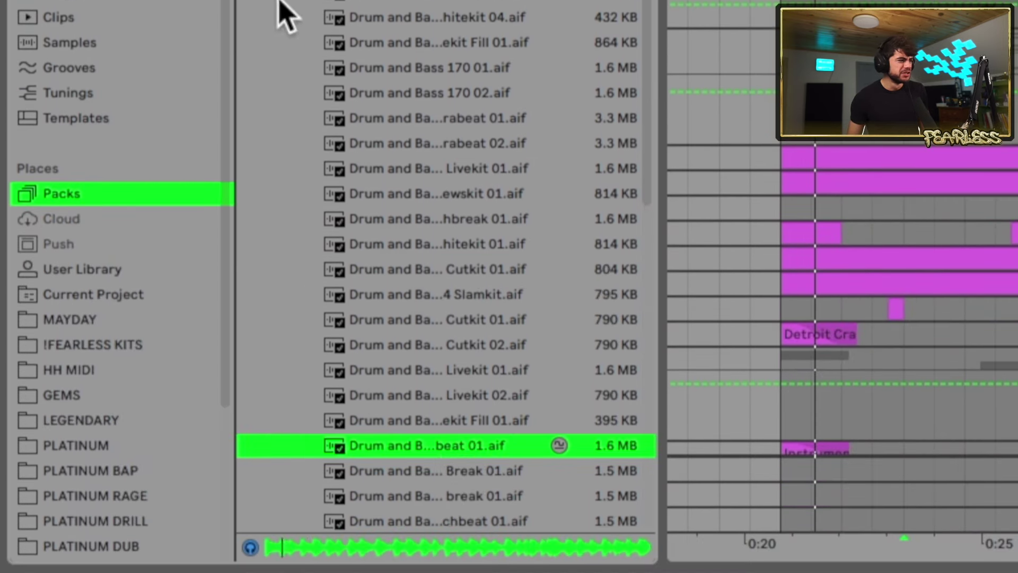
left_click(297, 41)
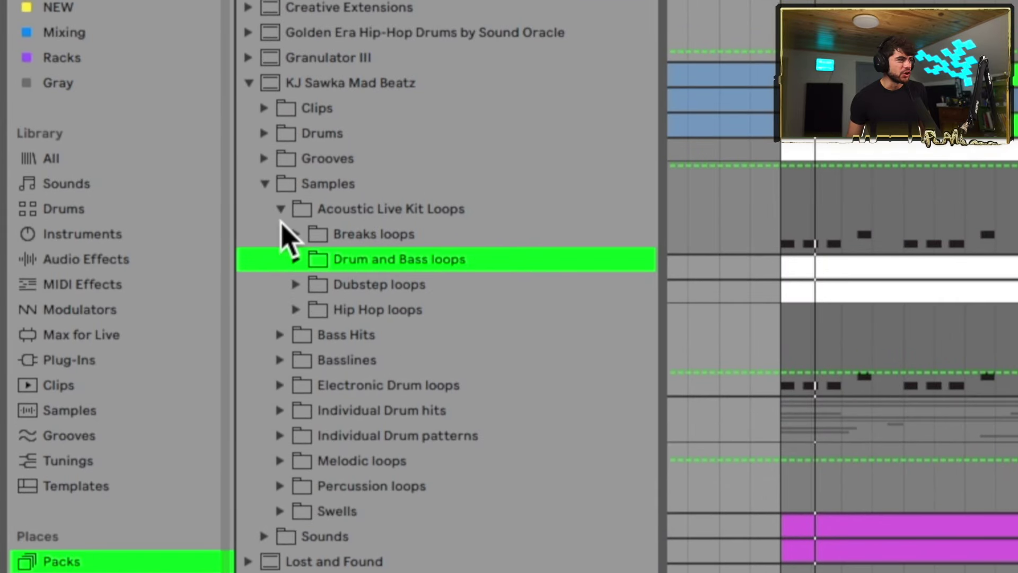
left_click(280, 210)
Open the Bass Hits folder and preview several hits, including Bass low C 01.aif and Bass Drop C 01.aif.
left_click(361, 236)
left_click(429, 313)
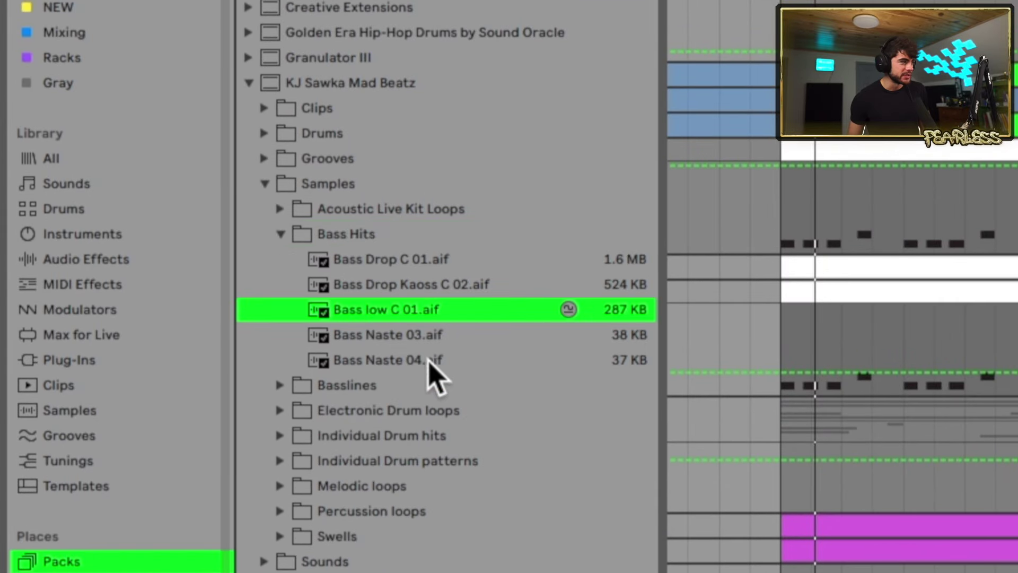
key("Down")
left_click(404, 265)
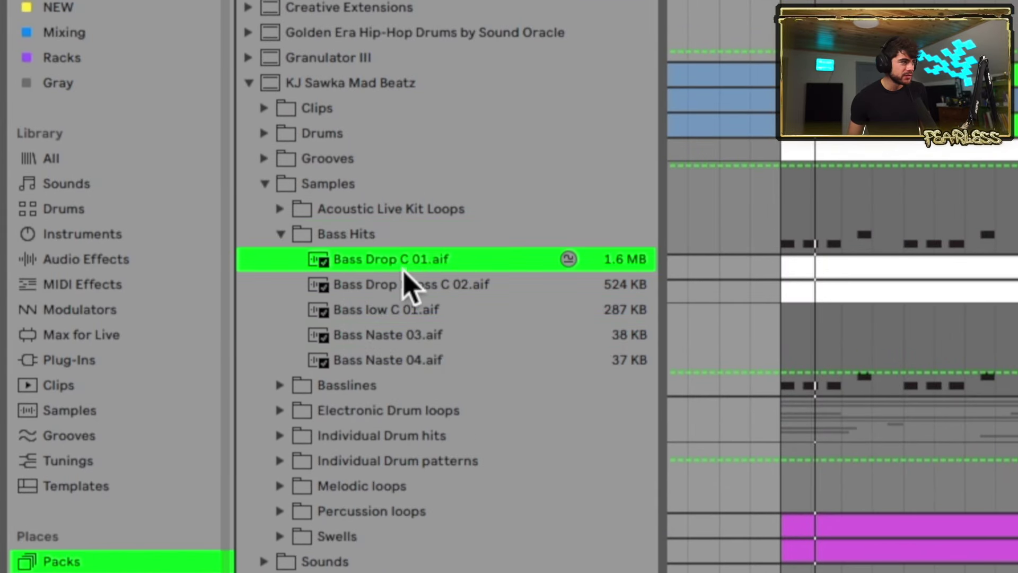
key("Down")
Open the Basslines folder and preview several basslines, including one of the Drum and Bass loops.
left_click(279, 390)
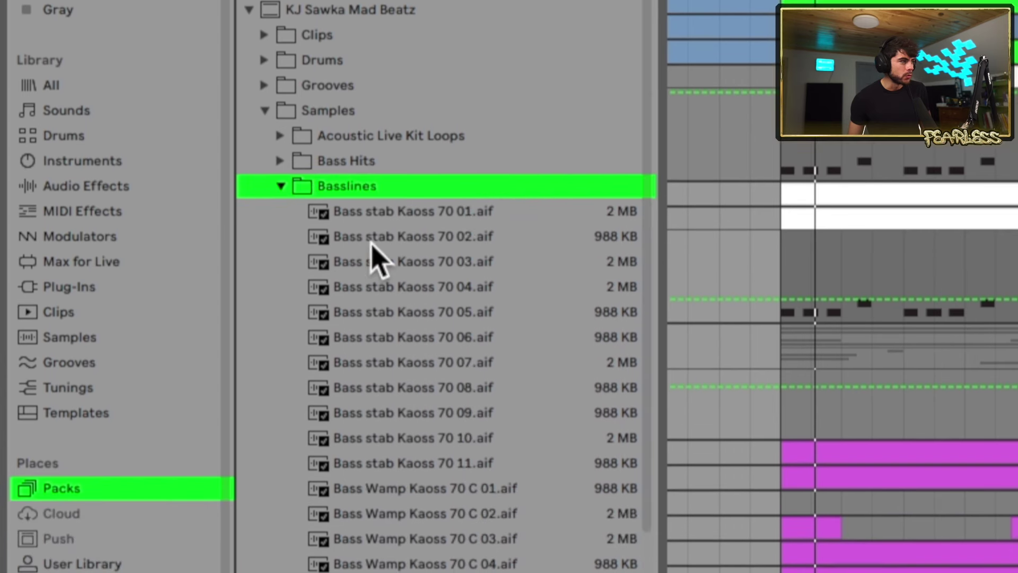
left_click(371, 241)
scroll(393, 456, "down", 3)
key("Down")
left_click(407, 493)
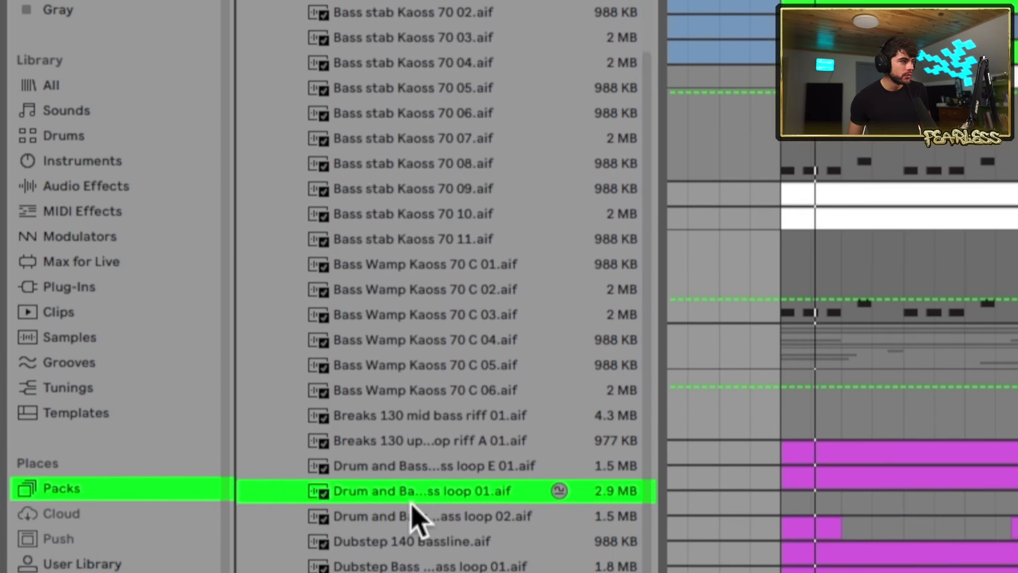
scroll(435, 536, "down", 2)
Open the Electronic Drum loops folder and preview a loop from its Dubstep loops folder.
left_click(432, 556)
key("Right")
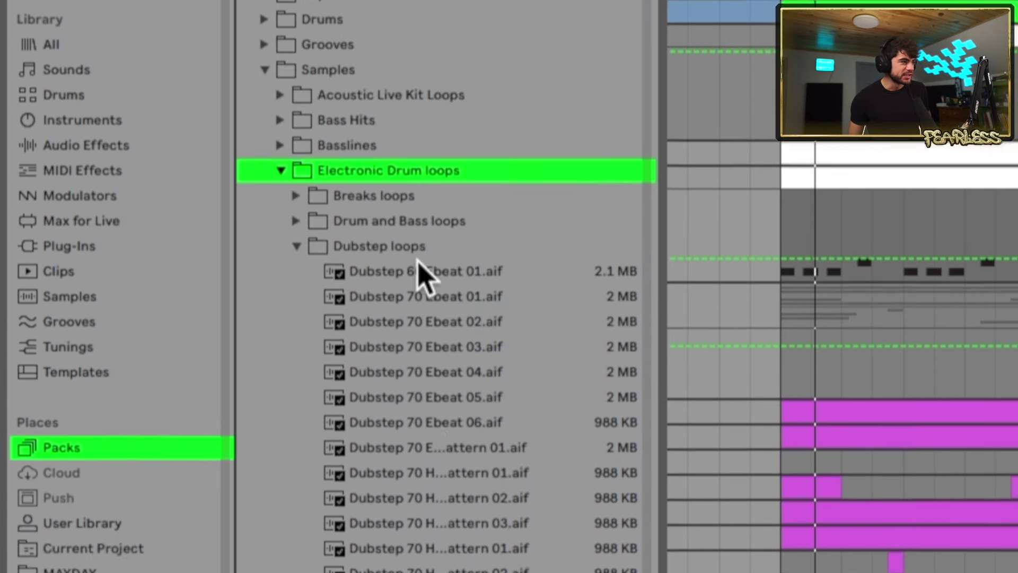
scroll(427, 273, "down", 1)
left_click(445, 296)
left_click(295, 186)
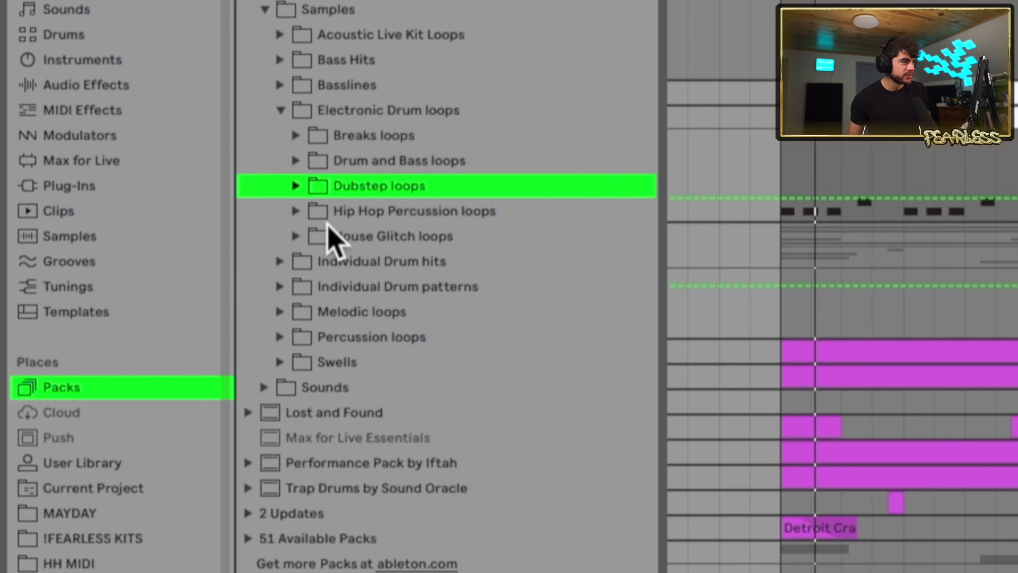
Open the Hip Hop Percussion loops folder and preview Hip Hop 105 Break 01.aif, Break 02.aif and Ethnic 145 Percussion 01.aif.
left_click(303, 212)
left_click(459, 283)
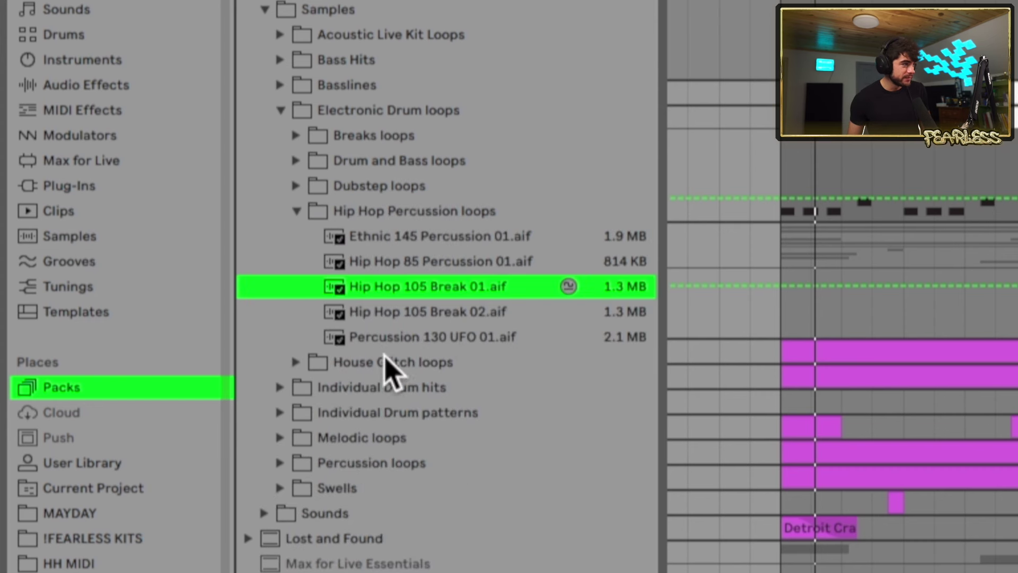
left_click(429, 318)
left_click(451, 237)
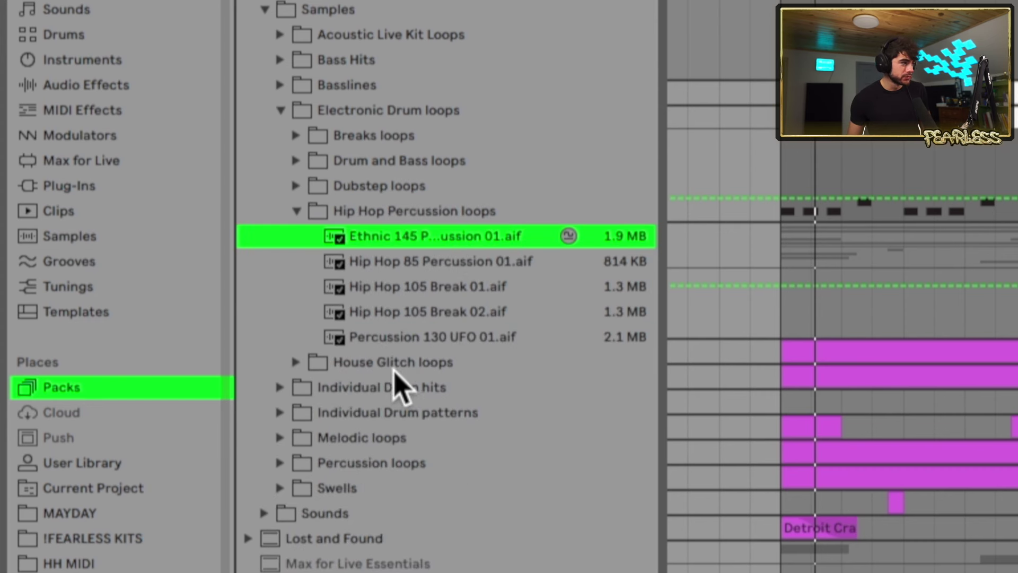
Open the Hihat folder under Individual Drum hits and preview several hi-hats, including Hihat Art 06.aif.
left_click(400, 387)
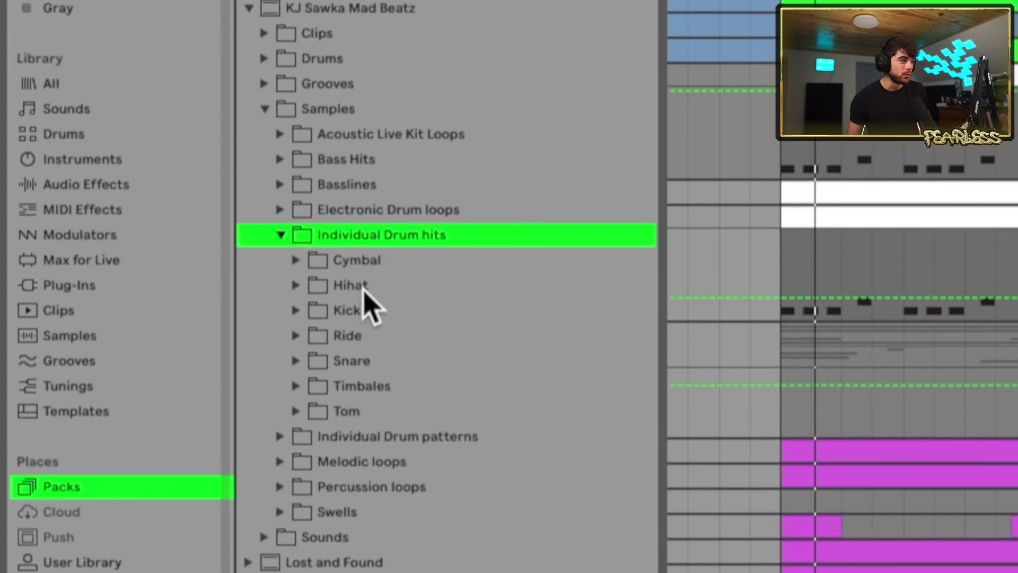
left_click(364, 289)
left_click(427, 387)
key("Down")
key("Down")
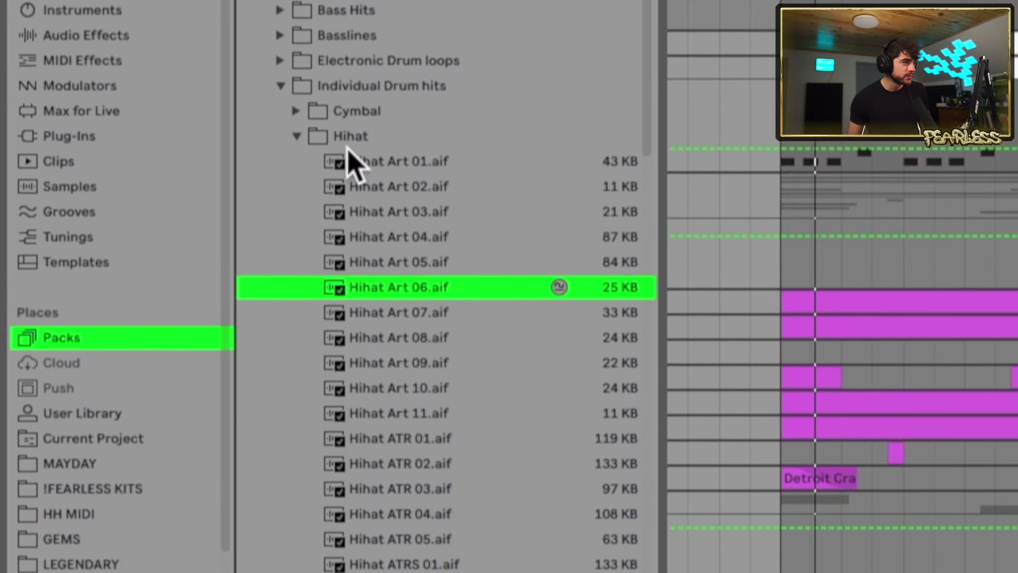
key("Down")
key("Up")
key("Up")
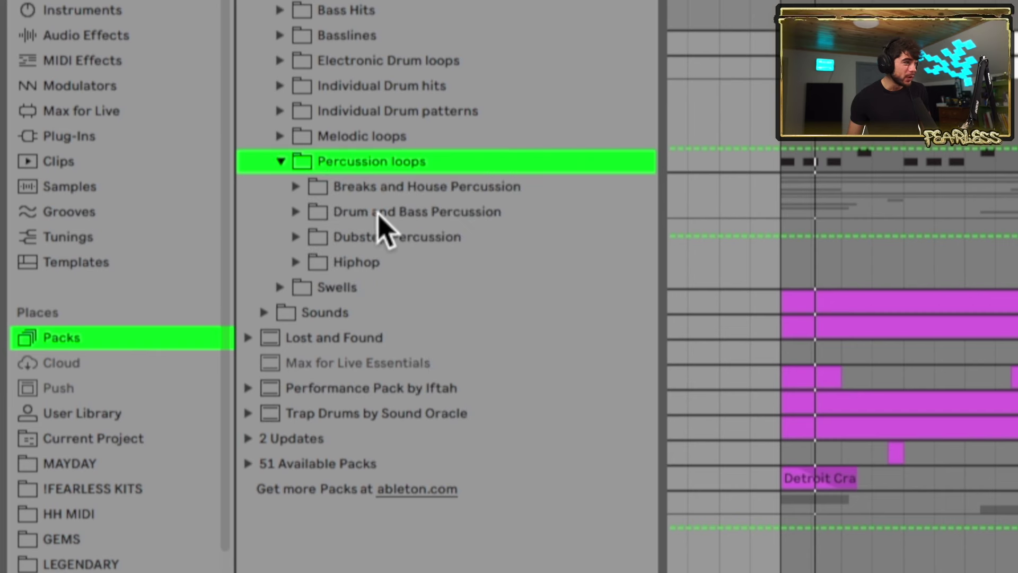
Browse the Percussion loops subfolders and preview loops from Dubstep Percussion and Drum and Bass Percussion.
key("Down")
key("Down")
key("Down")
key("Down")
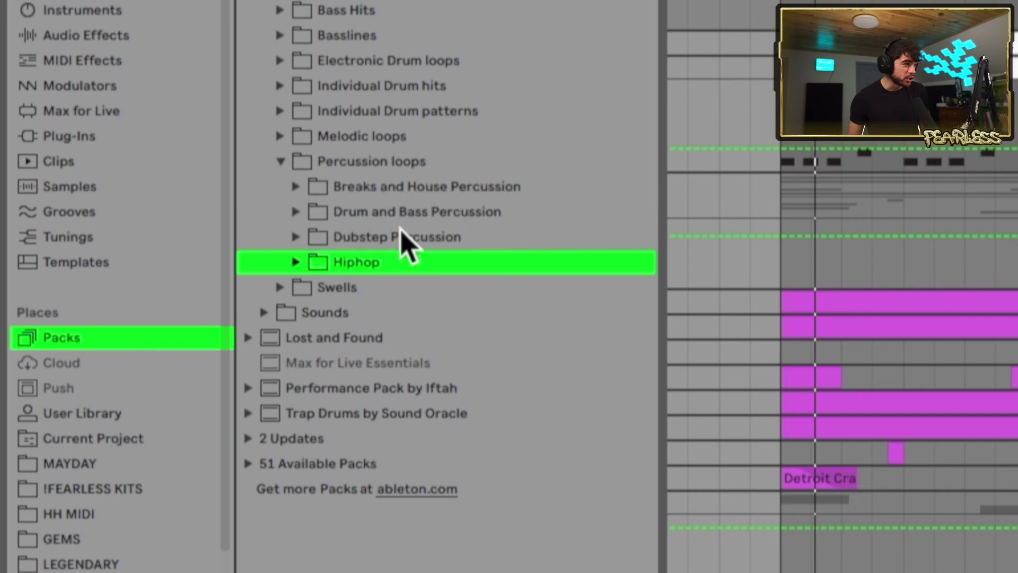
left_click(404, 234)
left_click(413, 313)
left_click(395, 212)
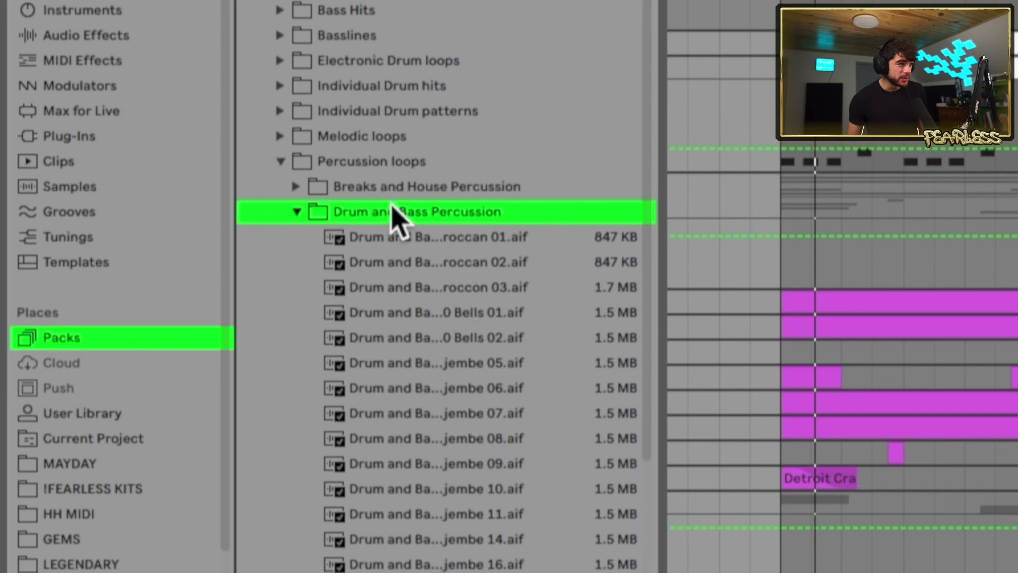
left_click(441, 340)
left_click(404, 186)
Open the Melodic loops folder and preview several loops, including Flute Kaoss 70 C 02.aif and Lead 70 Kaoss Meli G 01.aif.
left_click(280, 137)
left_click(395, 286)
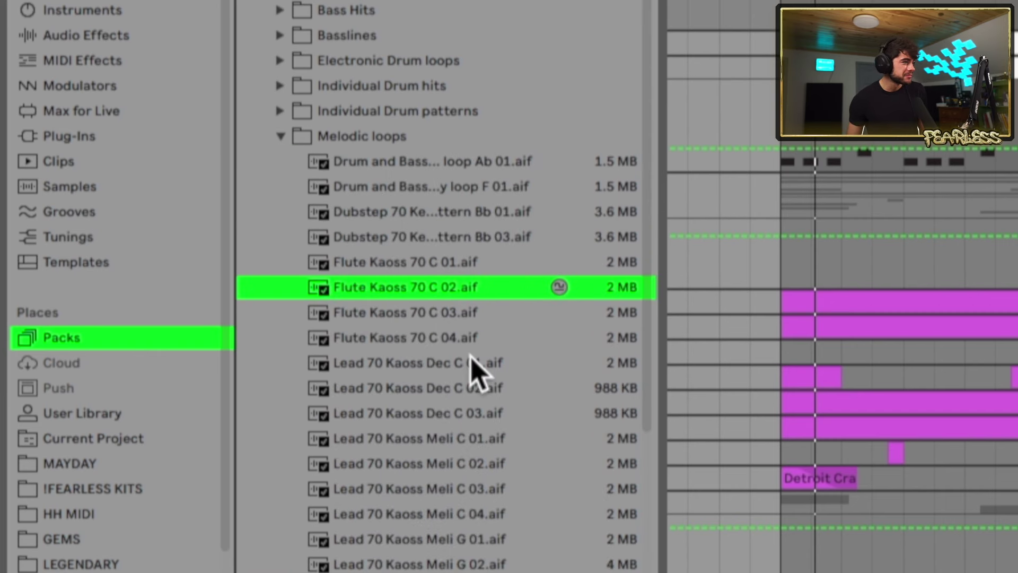
left_click(467, 540)
scroll(467, 454, "down", 5)
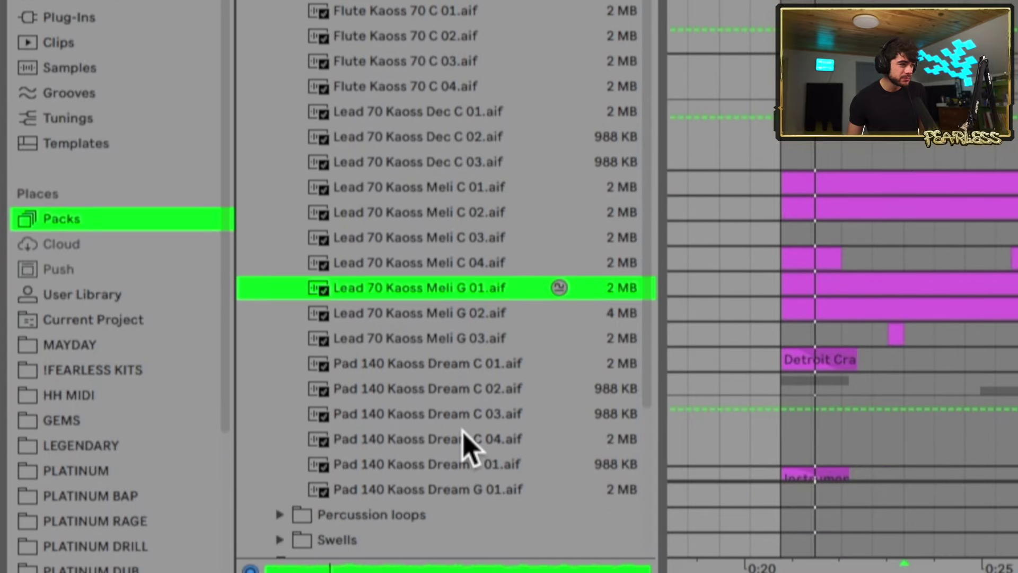
key("Down")
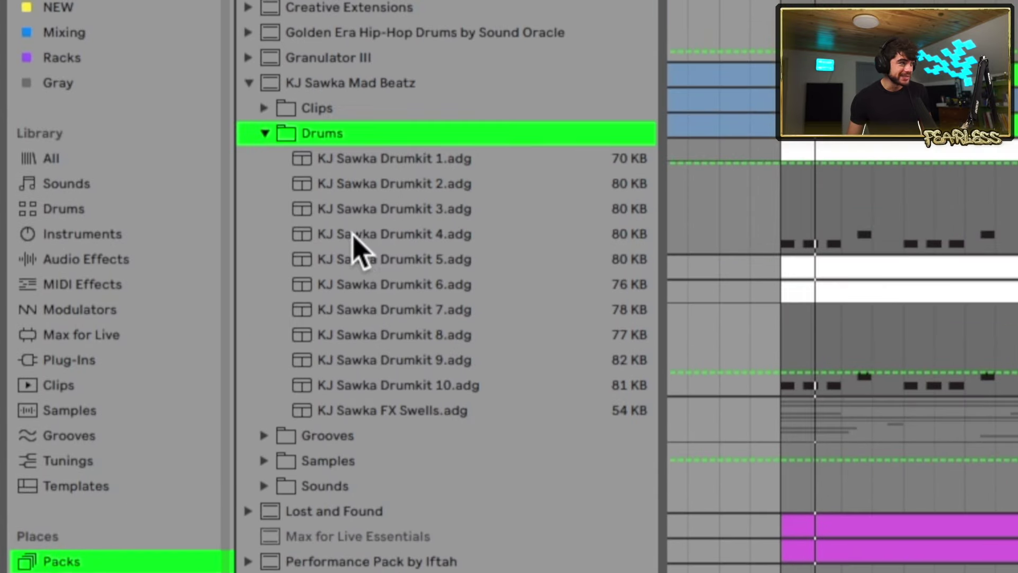
Preview KJ Sawka Drumkit 4 through Drumkit 7 in the pack's Drums folder, and collapse the folder.
left_click(366, 234)
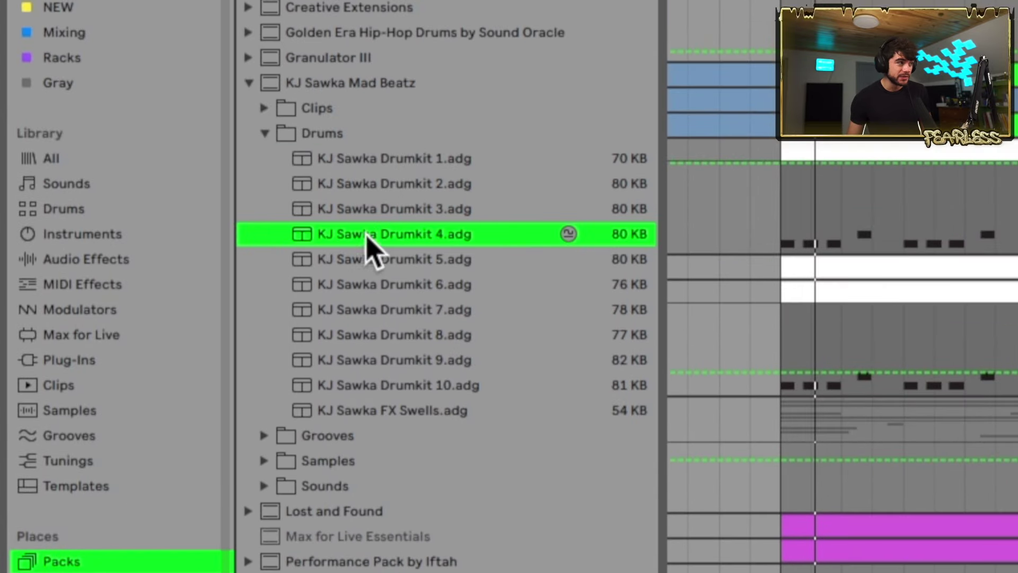
key("Down")
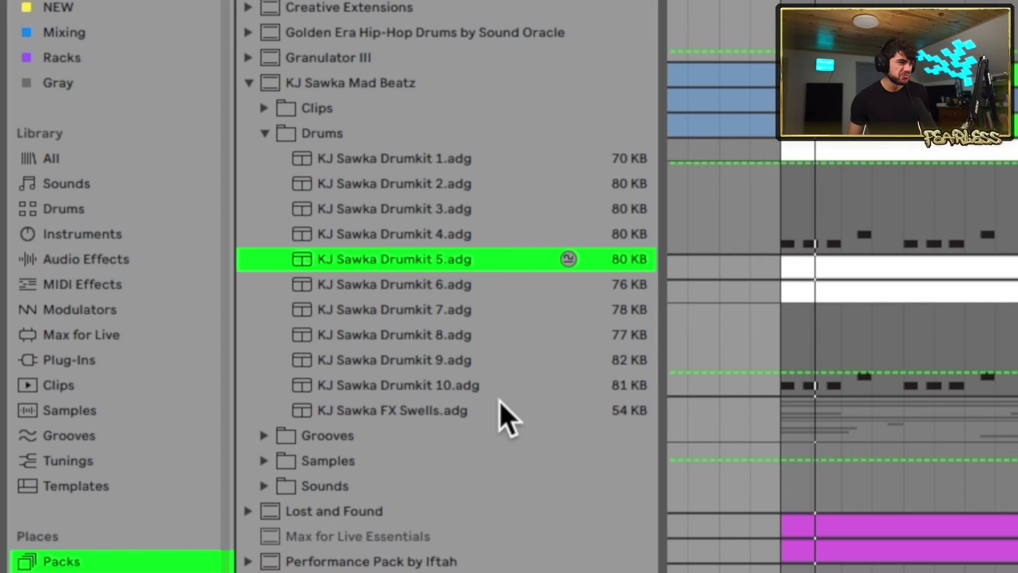
key("Down")
key("Down")
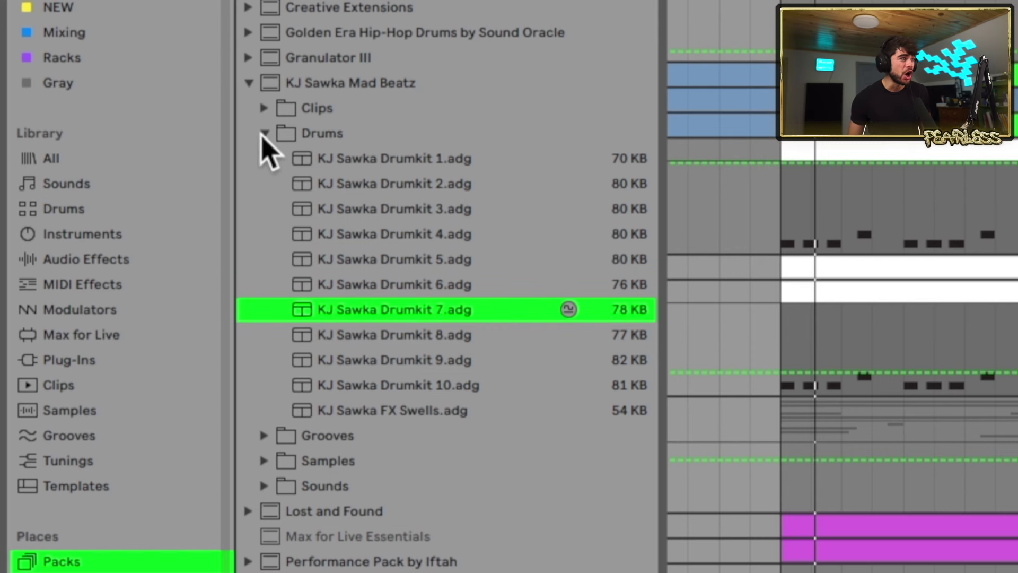
double_click(291, 132)
Open the Clips folder of the KJ Sawka Mad Beatz pack and browse its contents.
double_click(314, 108)
scroll(403, 202, "up", 1)
double_click(505, 296)
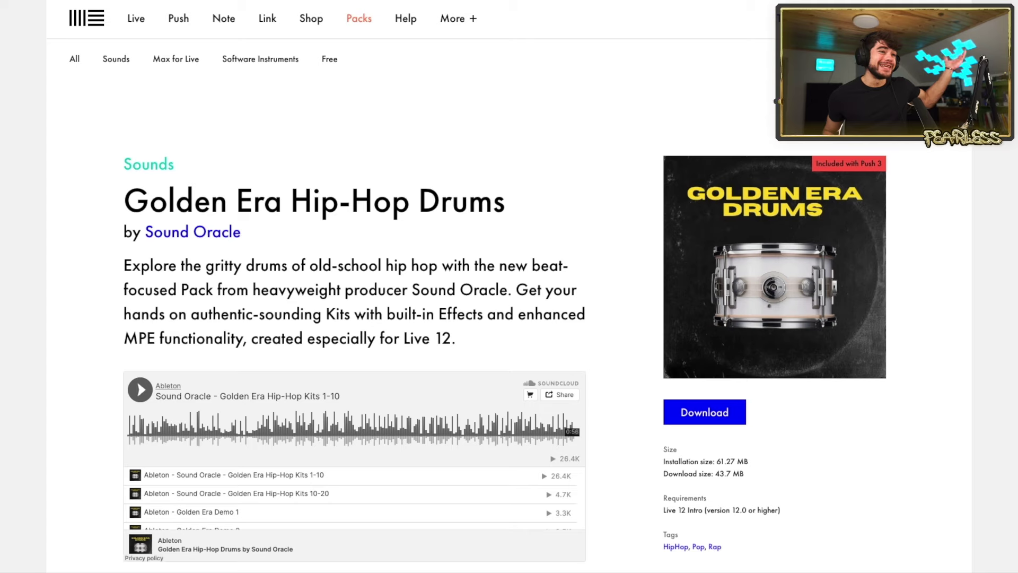
Highlight the Golden Era Hip-Hop Drums title on the pack's web page.
left_click_drag(143, 197, 458, 195)
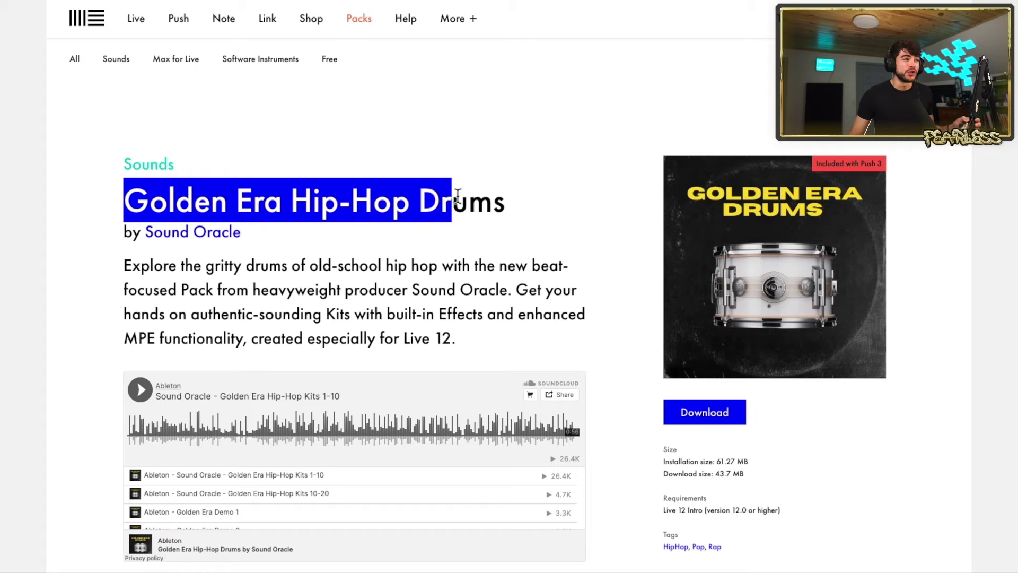
left_click(490, 192)
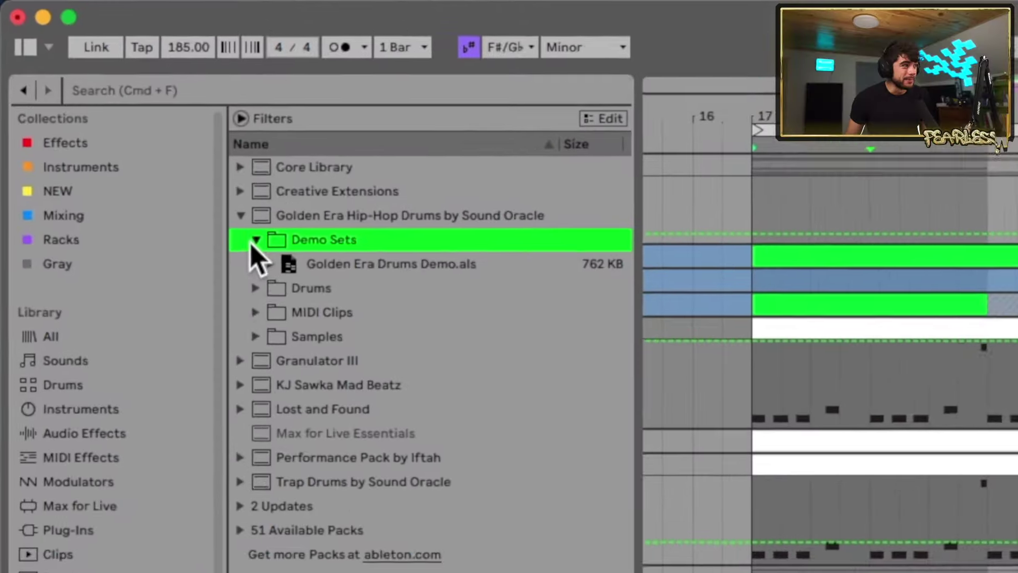
Open the Drums folder of the Golden Era Hip-Hop Drums pack and preview Slingshot Kit.adg and Speaking Kit.adg.
left_click(264, 250)
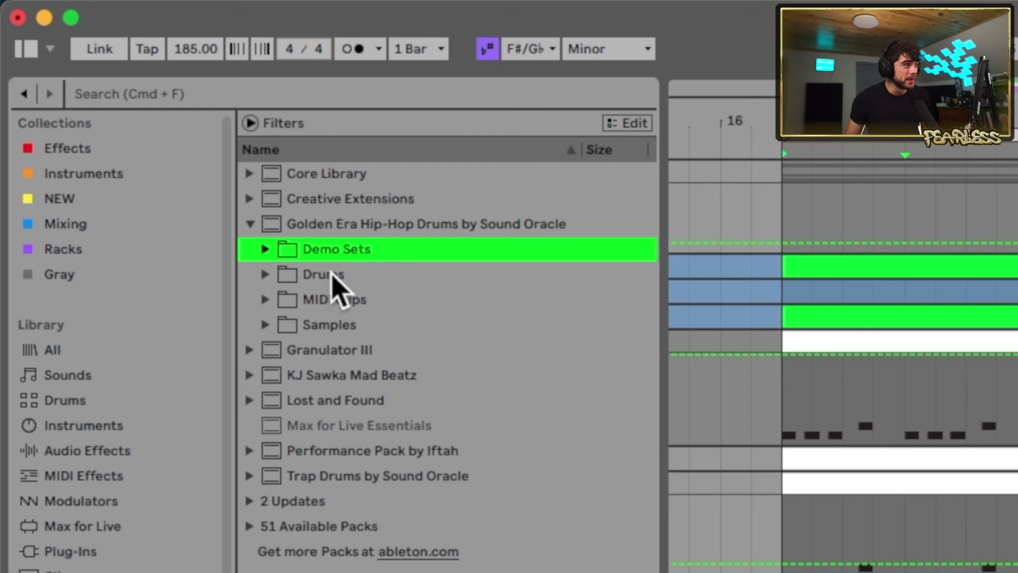
left_click(266, 273)
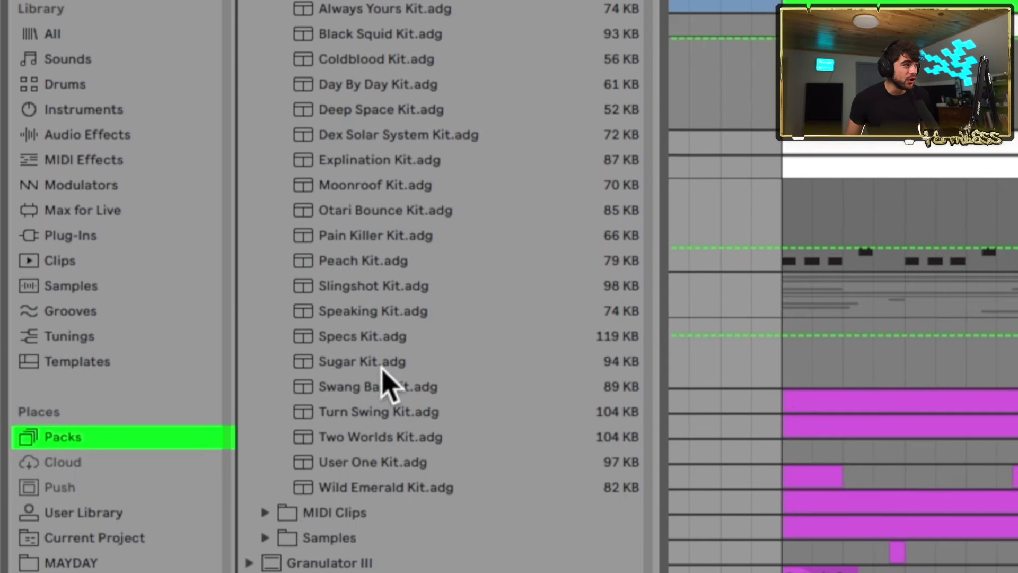
left_click(370, 287)
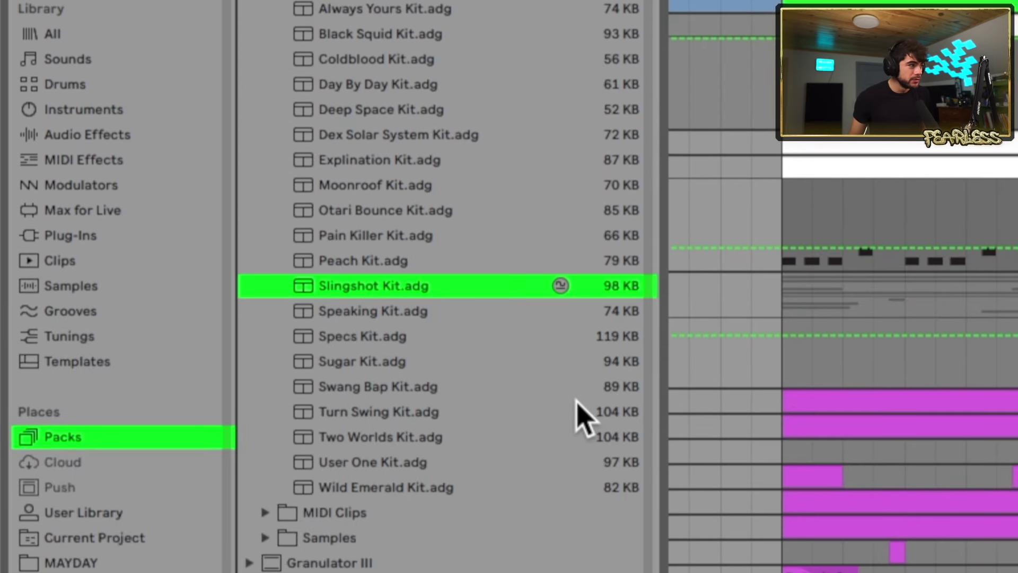
key("Down")
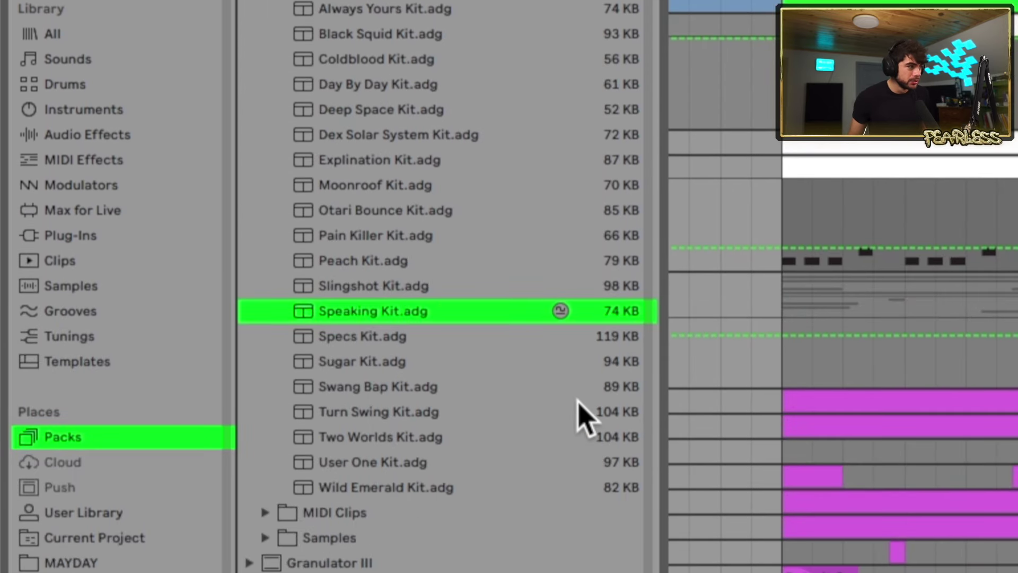
Preview Swang Bap Kit.adg and Two Worlds Kit.adg, and collapse the Golden Era pack's Drums folder.
left_click(438, 393)
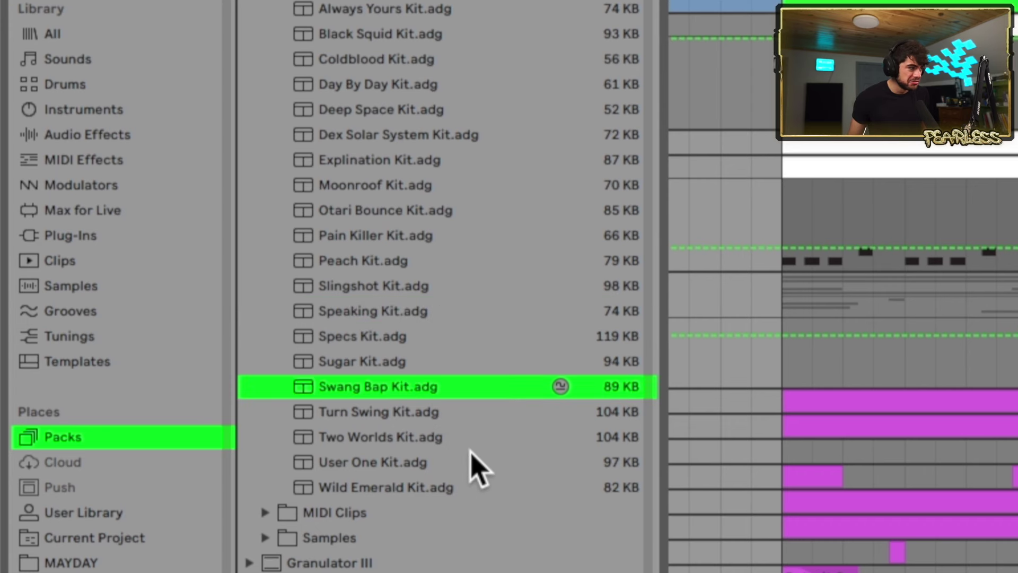
left_click(439, 446)
key("Left")
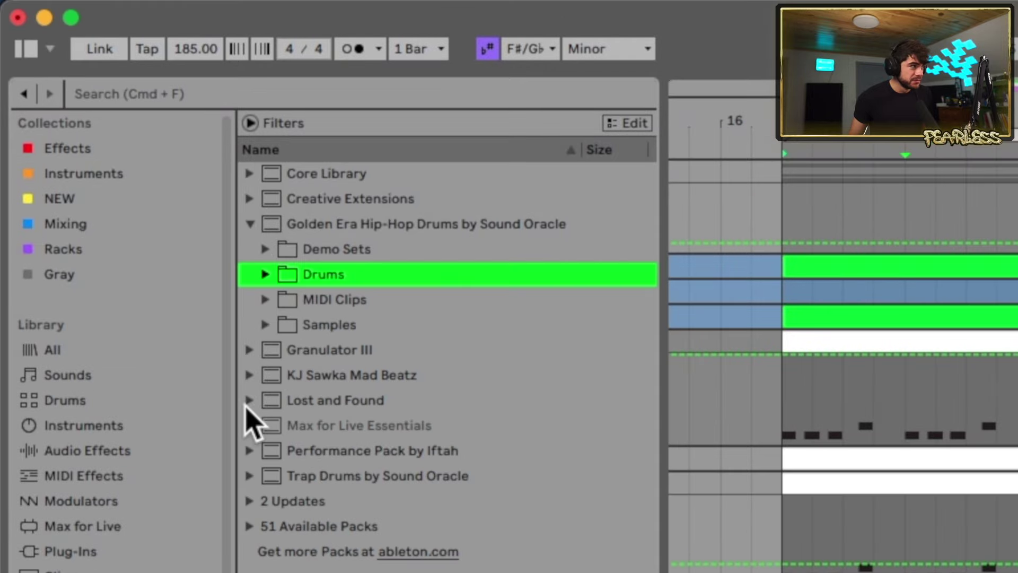
Open the Golden Era pack's MIDI Clips folder and select MPE Coldblood Kit 87 bpm.alc.
left_click(277, 298)
left_click(427, 414)
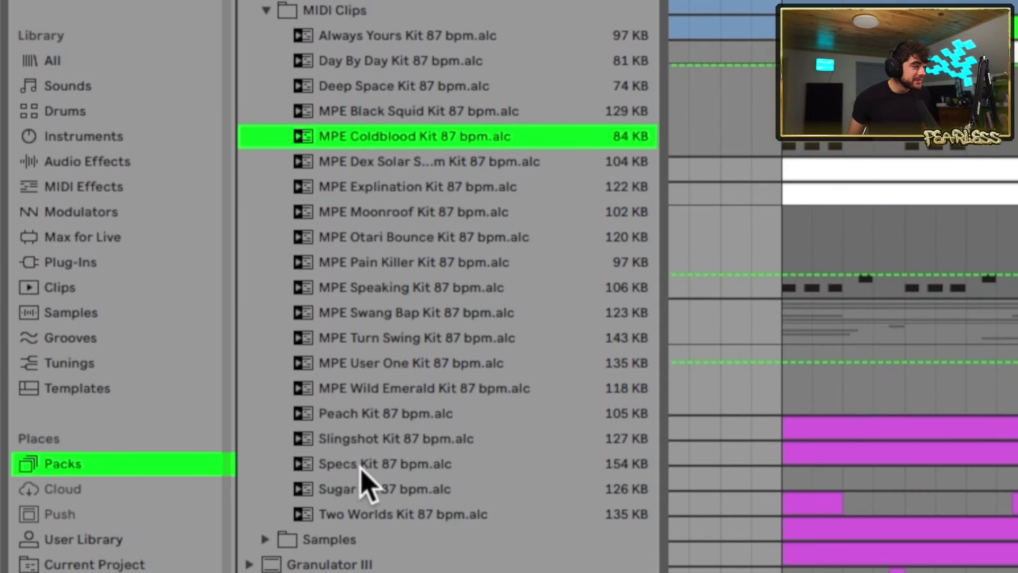
Open the Loops folder under the Golden Era pack's Samples and preview two hihat loops, including the 8bit 75 one.
left_click(337, 539)
key("Right")
key("Down")
key("Right")
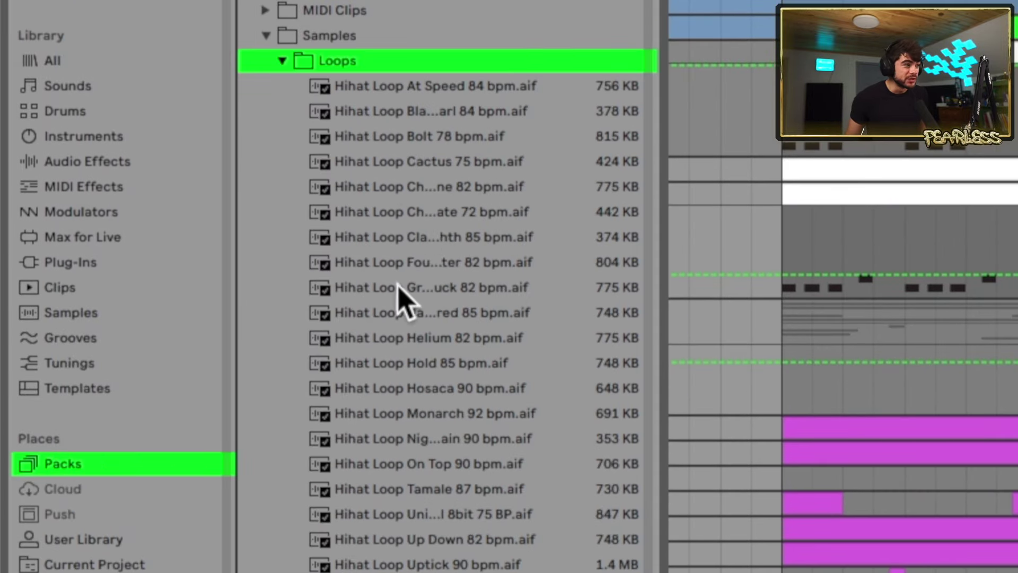
left_click(415, 238)
left_click(453, 512)
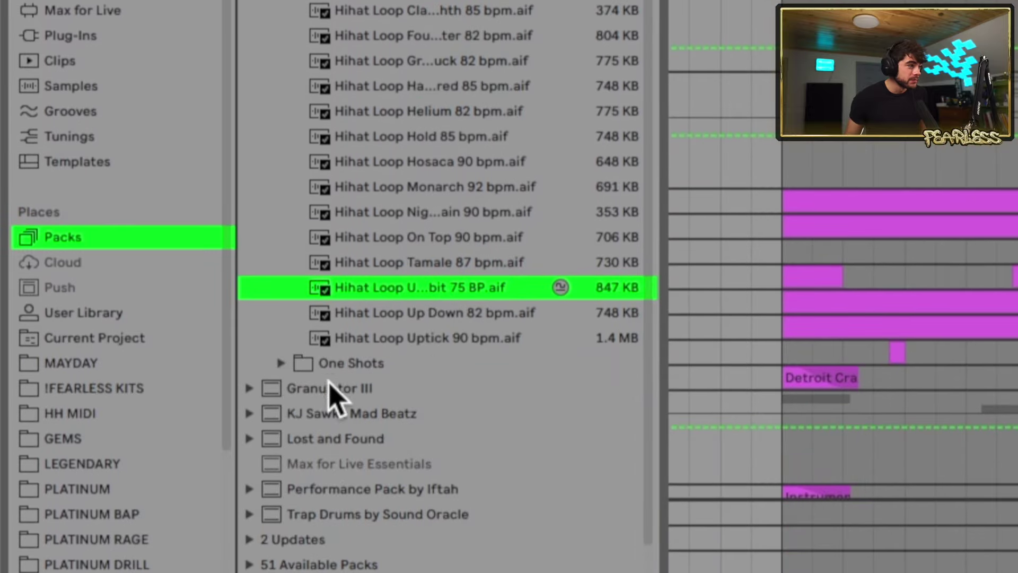
Open the Hihat folder under One Shots, preview the closed hihats Golden Era 01 through 09, and collapse the folder.
left_click(280, 362)
key("Down")
key("Right")
key("Down")
key("Down")
key("Down")
key("Down")
key("Down")
key("Down")
key("Down")
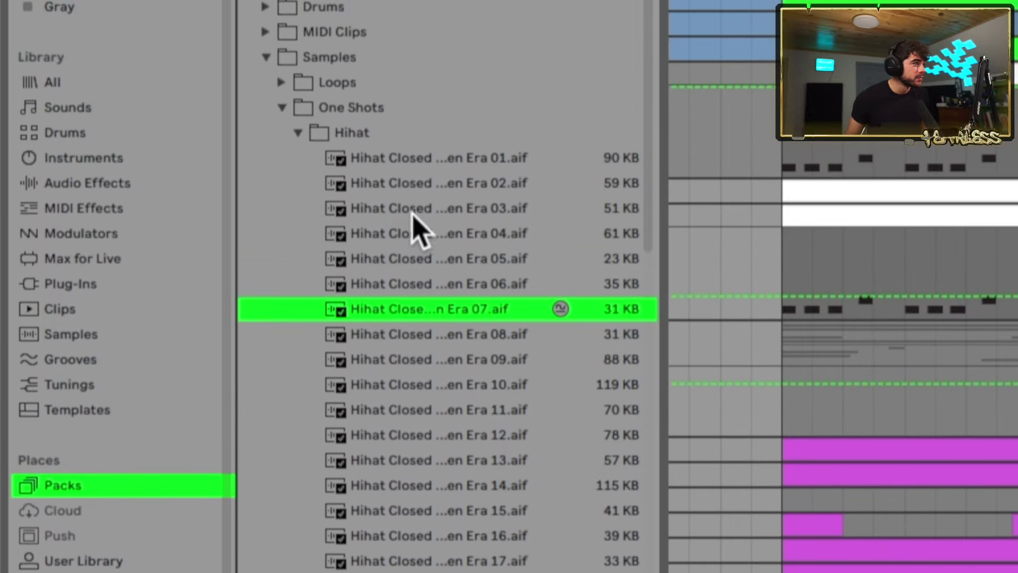
key("Down")
key("Down")
key("Left")
Open the Kick folder, preview Kick Golden Era 01 through 04 and 15 through 17, and collapse the folder.
key("Down")
key("Right")
key("Down")
key("Down")
key("Down")
key("Down")
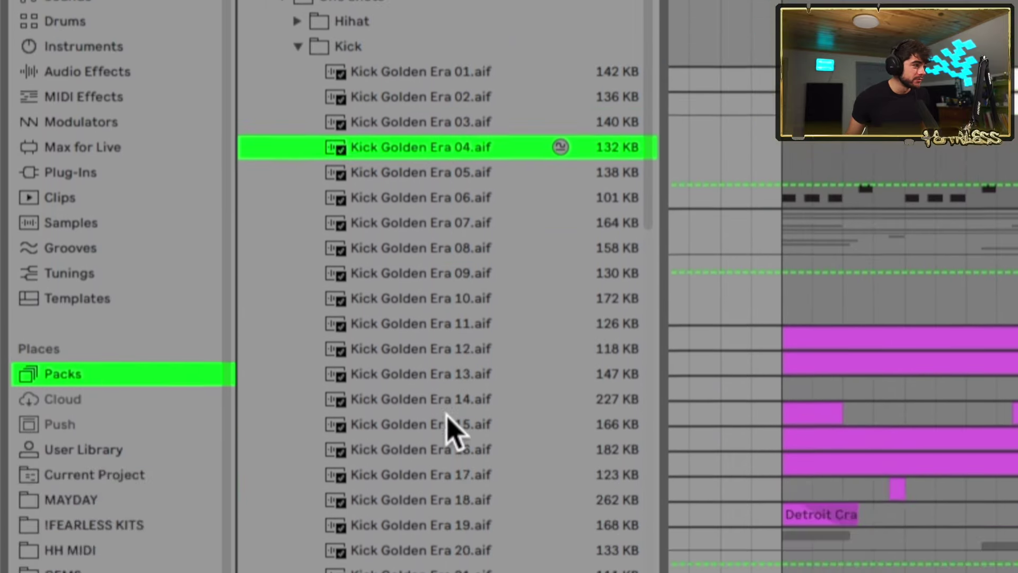
left_click(450, 424)
key("Down")
key("Down")
key("Left")
Open the Misc Percussion folder and preview the samples from Perc Block Tascam.aif through Perc Conga Slide.aif.
key("Down")
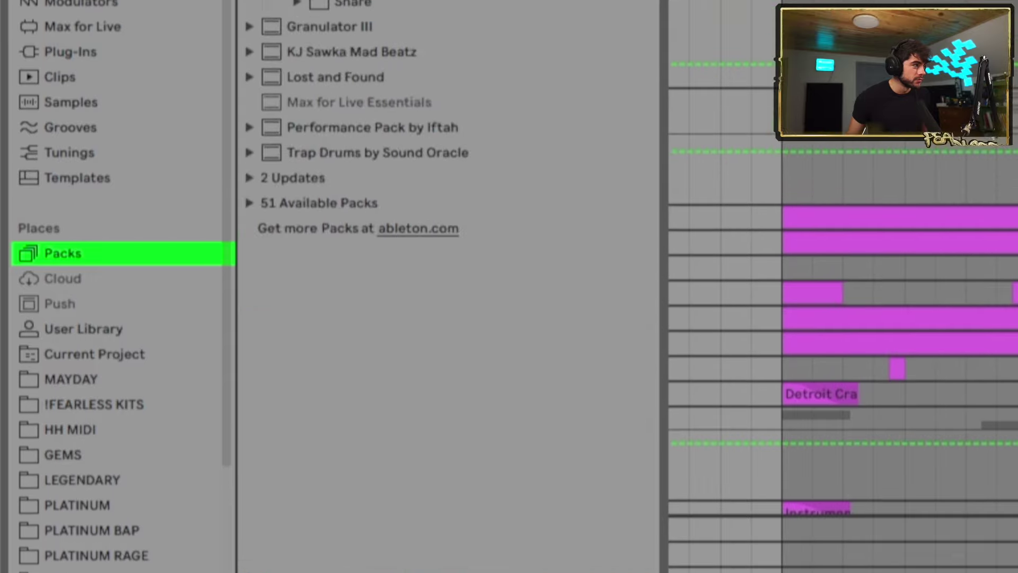
key("Right")
key("Down")
key("Down")
key("Down")
key("Down")
key("Down")
key("Down")
key("Down")
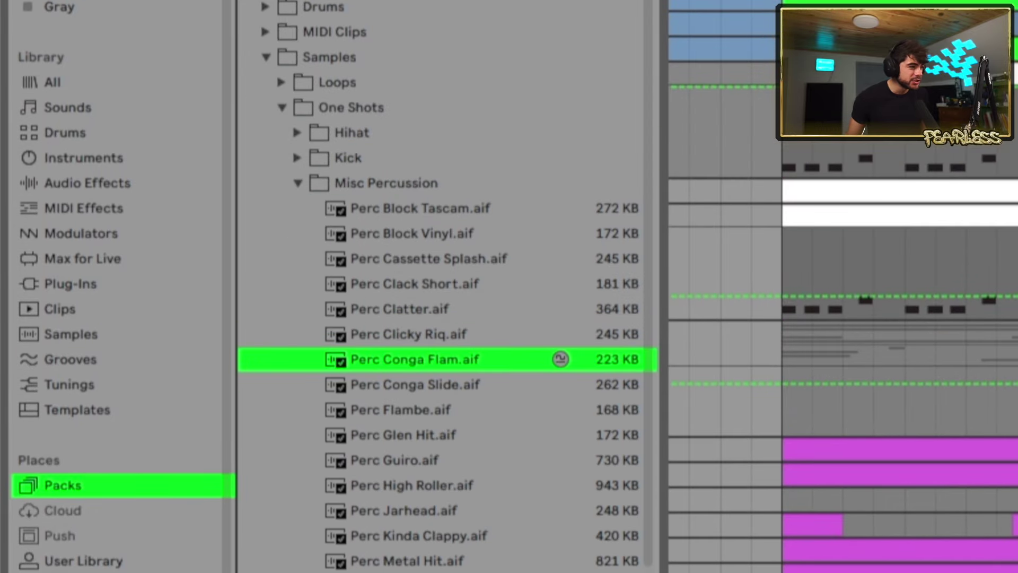
key("Down")
Preview Perc Kinda Clappy.aif through Perc Rimtam Hit.aif, and collapse the Misc Percussion folder.
left_click(428, 542)
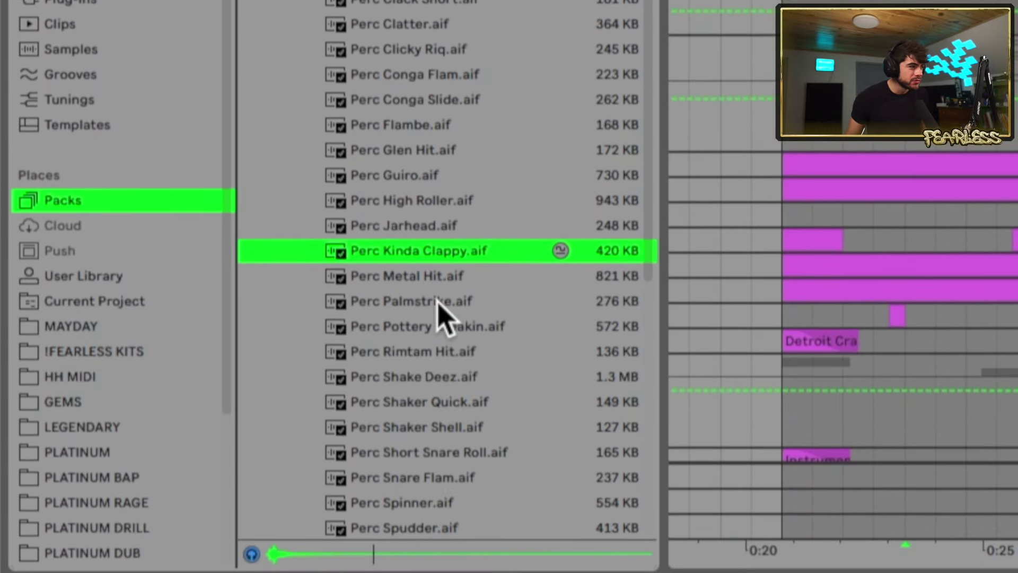
key("Down")
key("Down")
key("Down")
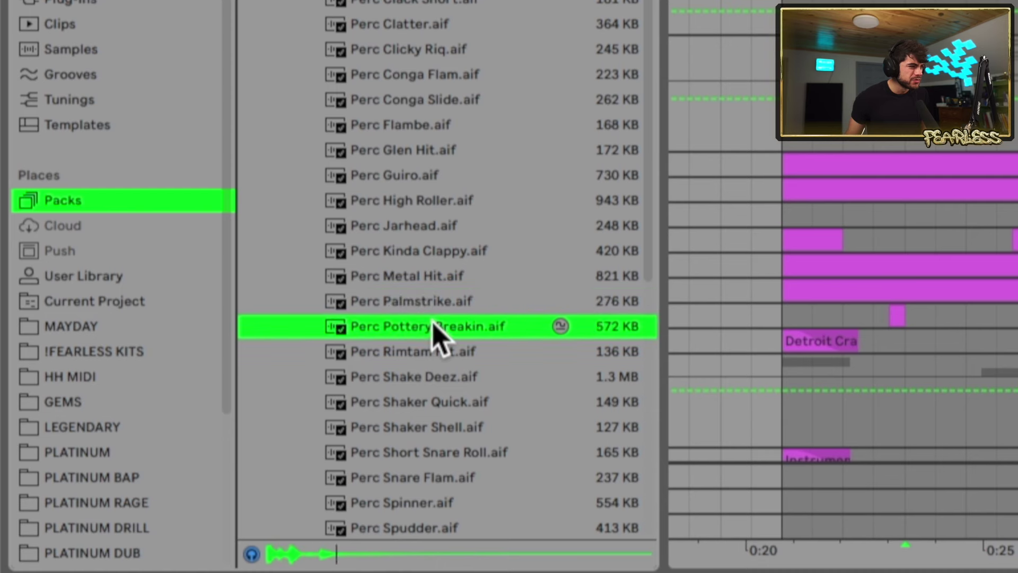
key("Down")
key("Left")
Open the Ride folder, preview Ride Golden Era 01.aif, and collapse the folder.
key("Down")
key("Right")
key("Down")
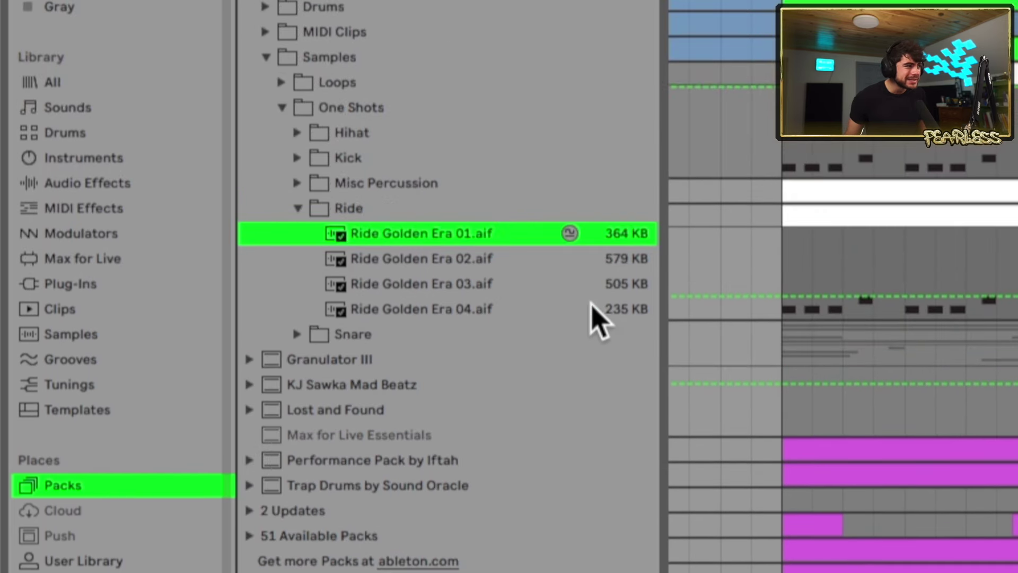
key("Left")
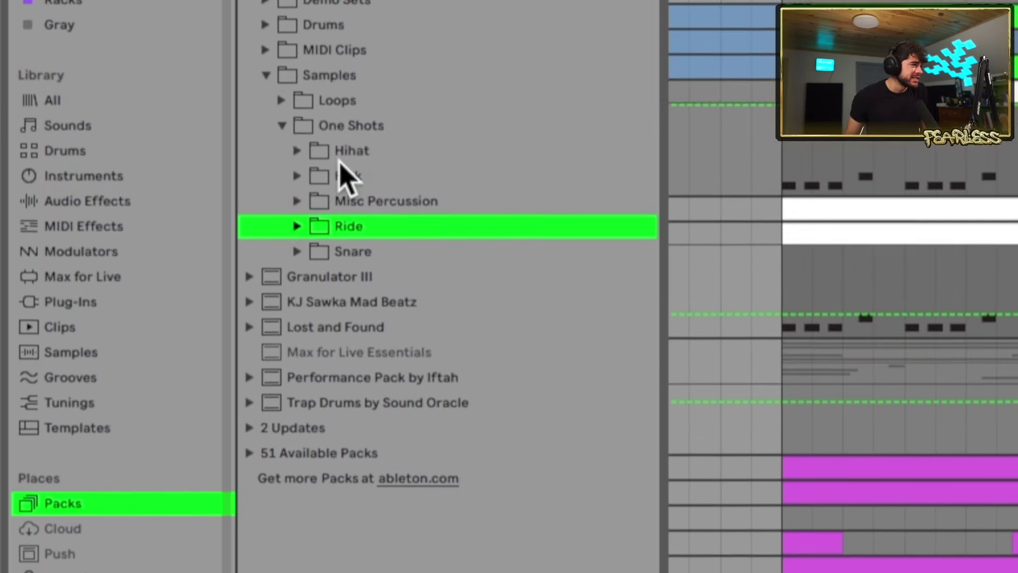
key("Up")
key("Up")
key("Up")
key("Up")
key("Up")
key("Up")
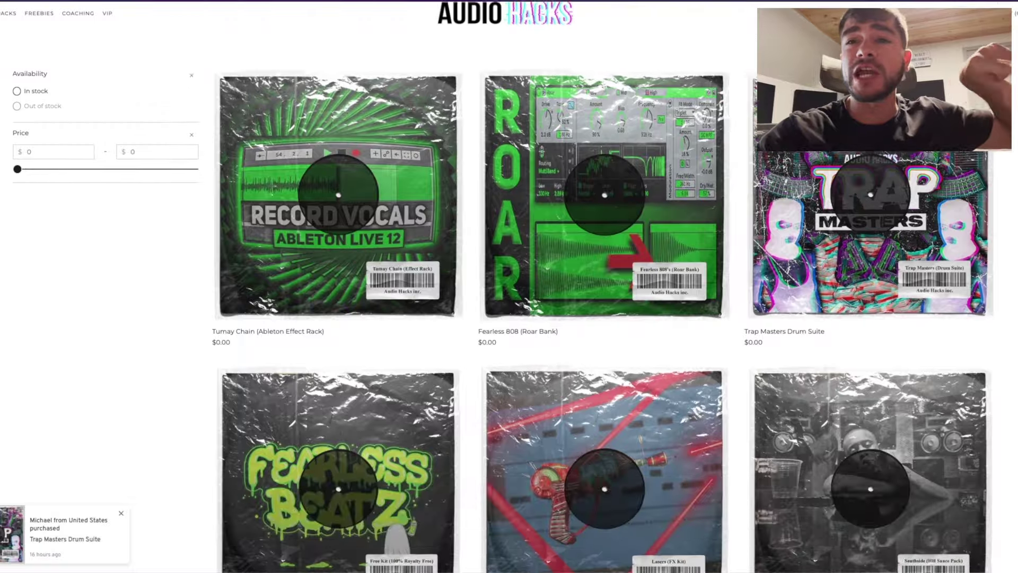
Switch to the Audio Hacks web store and look through the free and on-sale kits and racks.
scroll(604, 286, "down", 4)
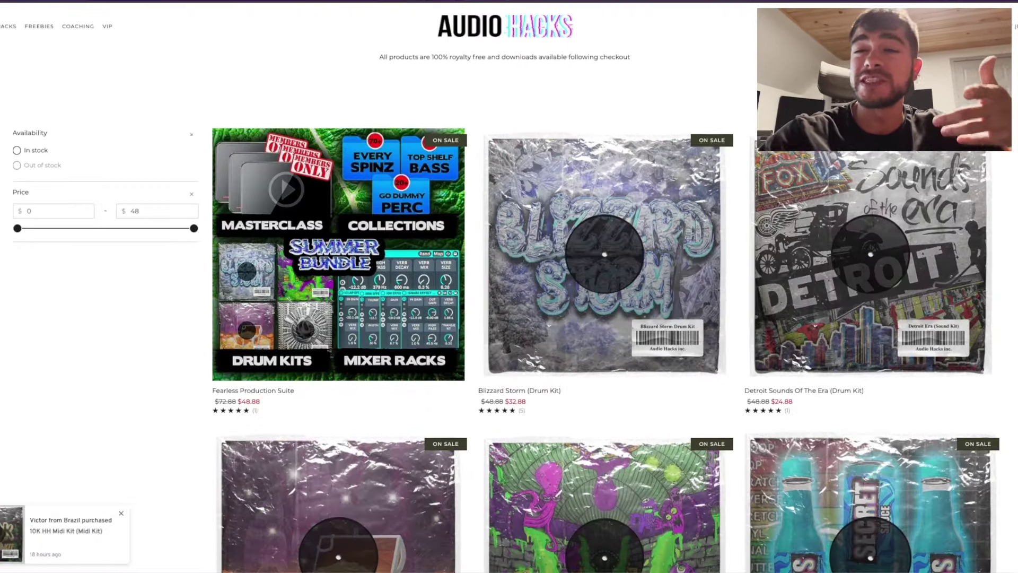
scroll(605, 286, "down", 4)
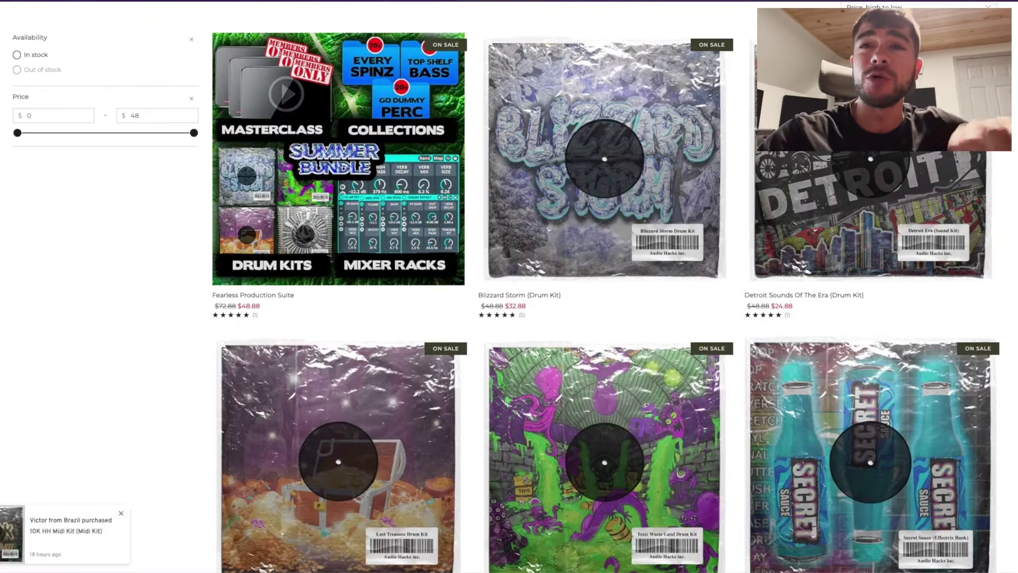